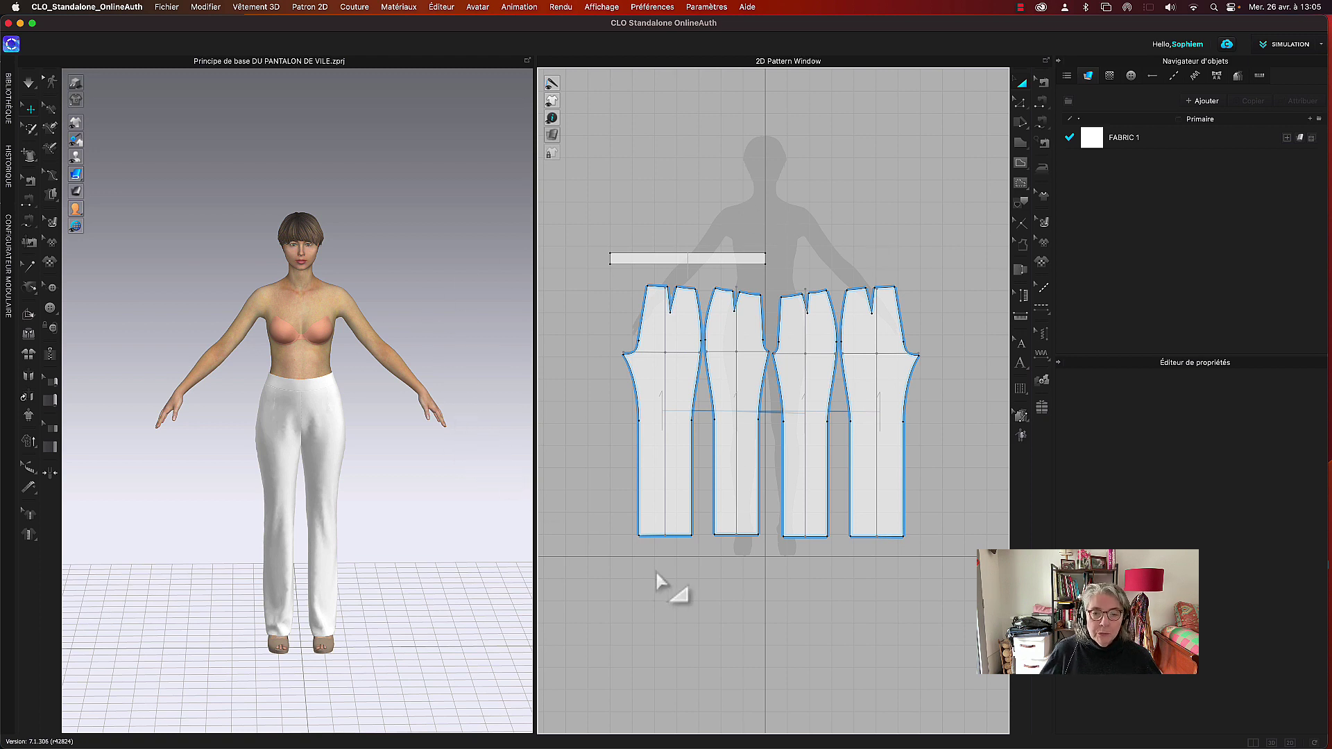
Zoom the 2D pattern window in on the bottom edges of the trouser pieces.
scroll(663, 571, "up", 5)
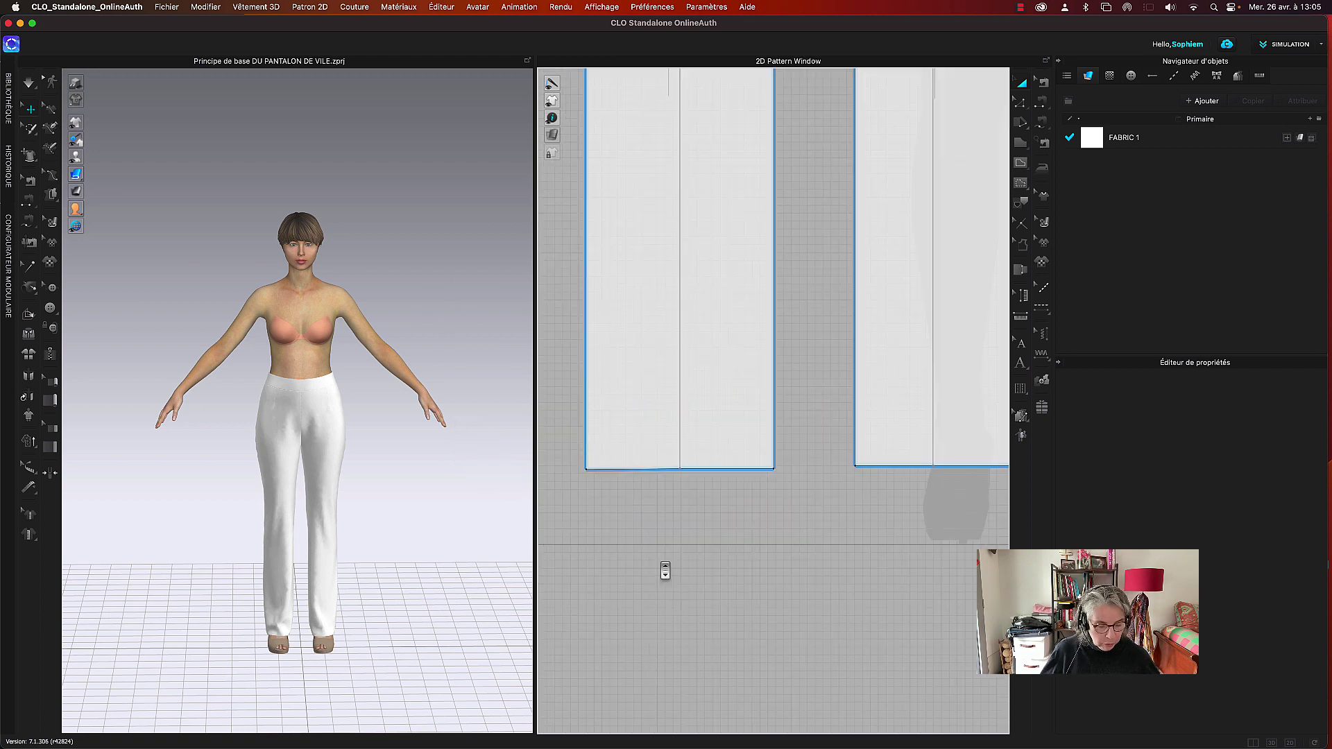
Roll up the four selected hem segments into a three-turn, 55 mm Retrousser cuff.
left_click(627, 470)
left_click(729, 471, "shift")
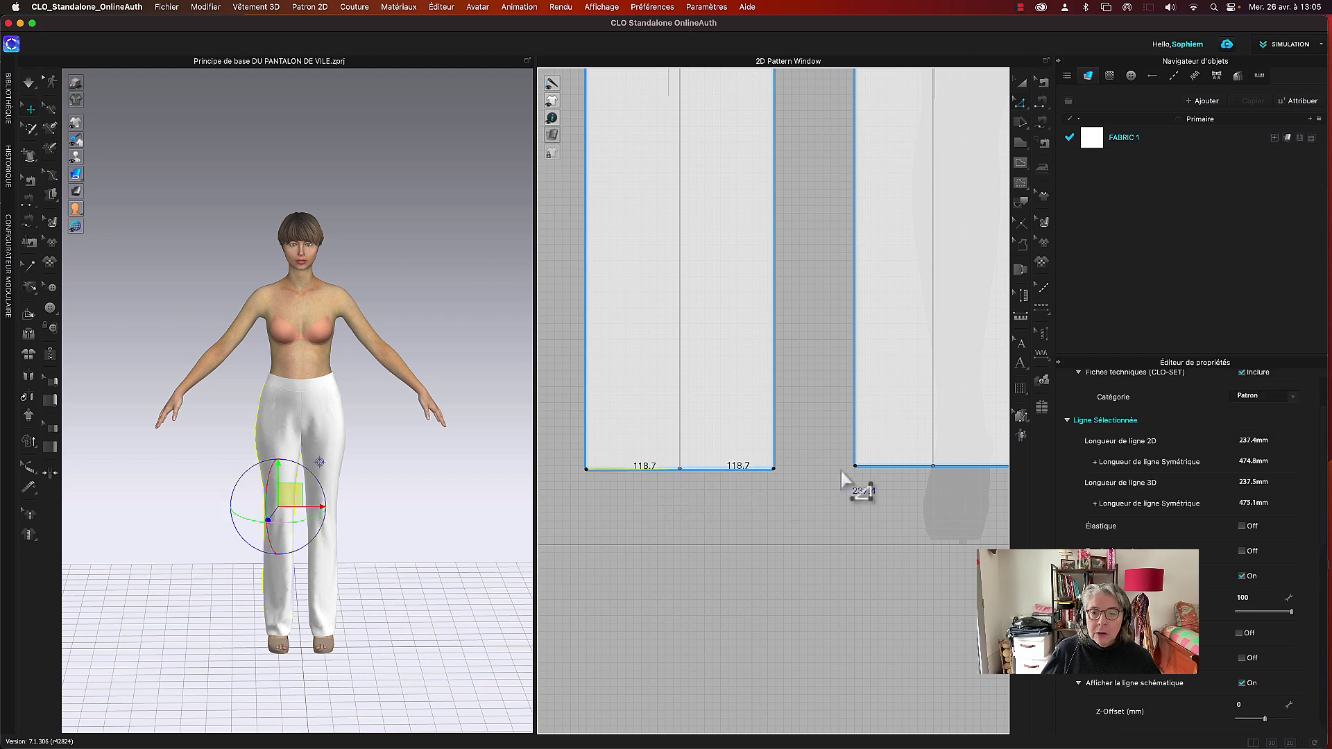
left_click(871, 467, "shift")
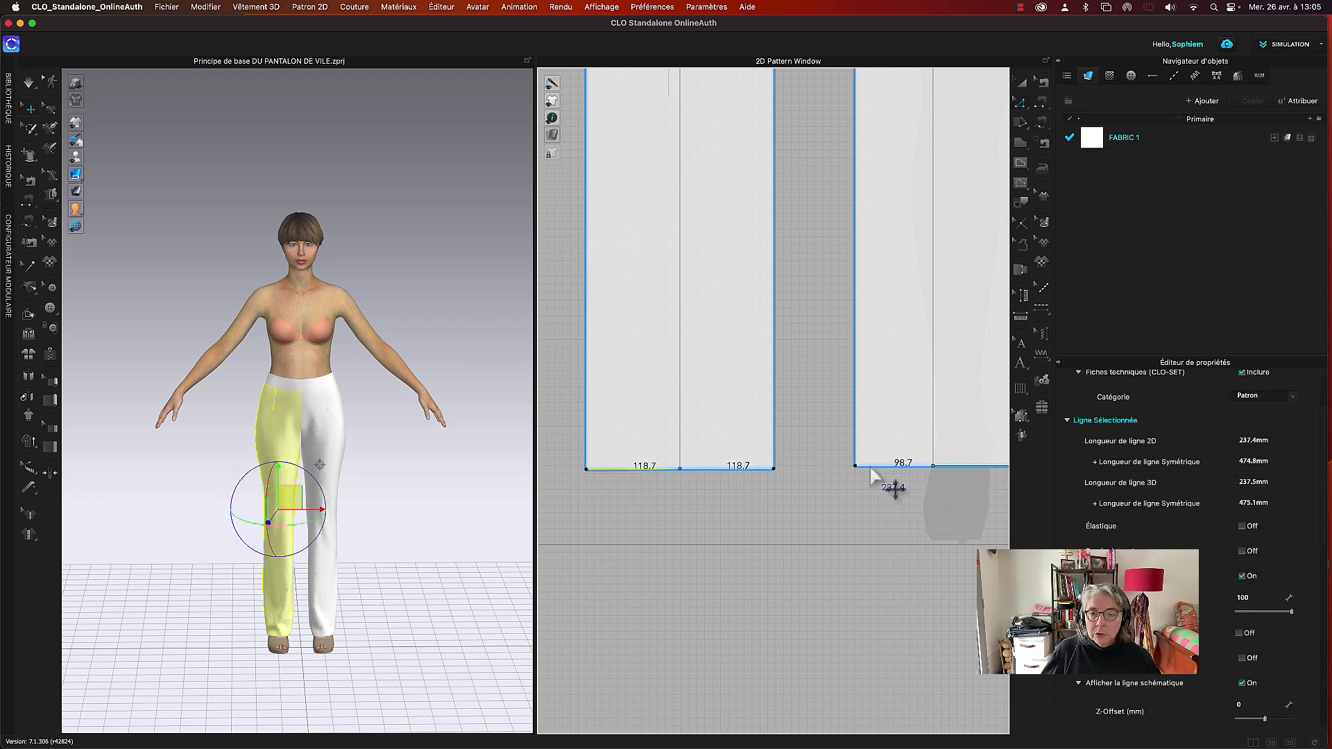
left_click(972, 466, "shift")
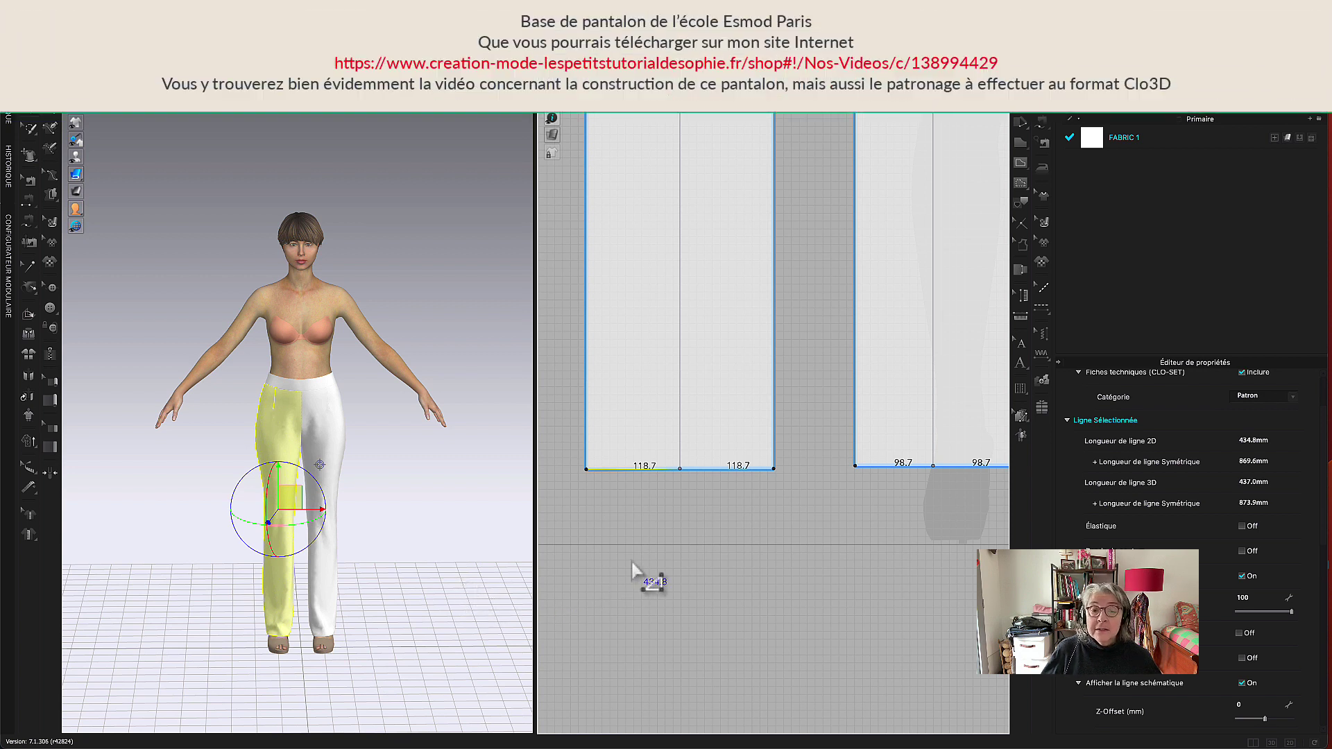
right_click(631, 475)
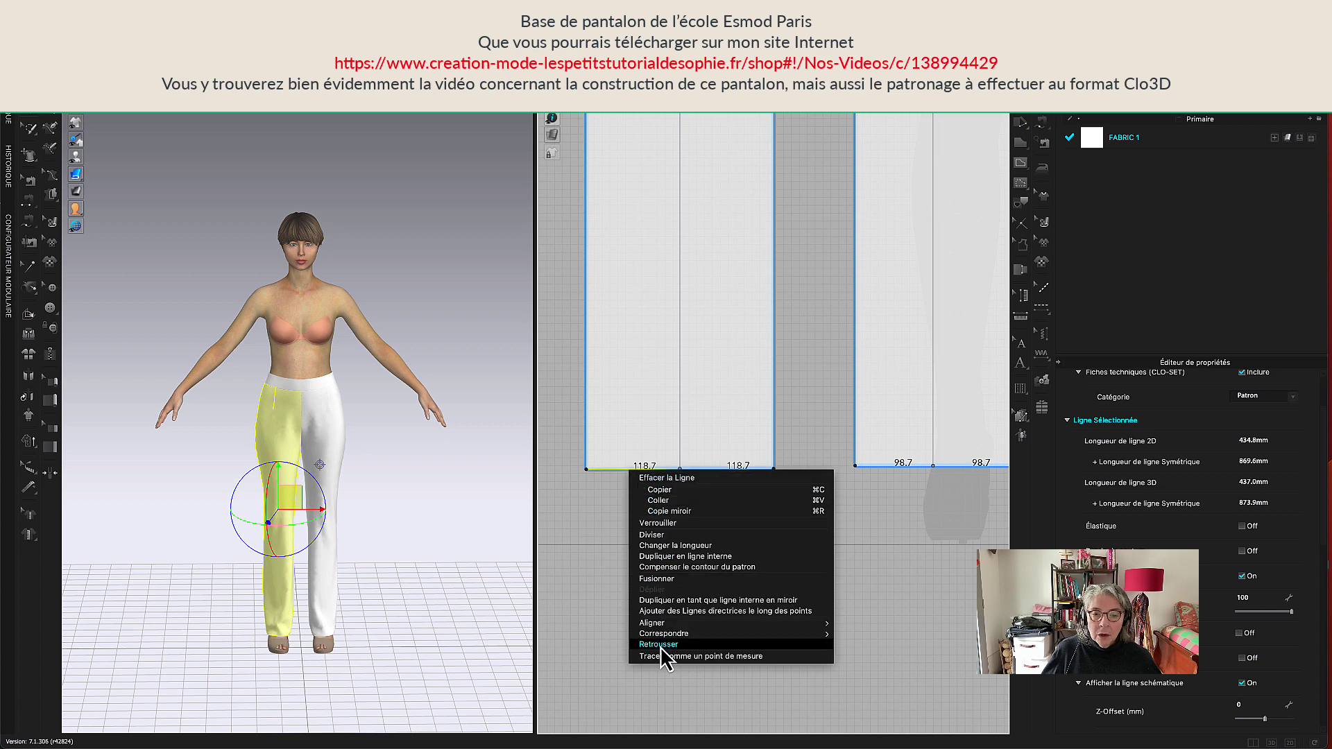
left_click(661, 646)
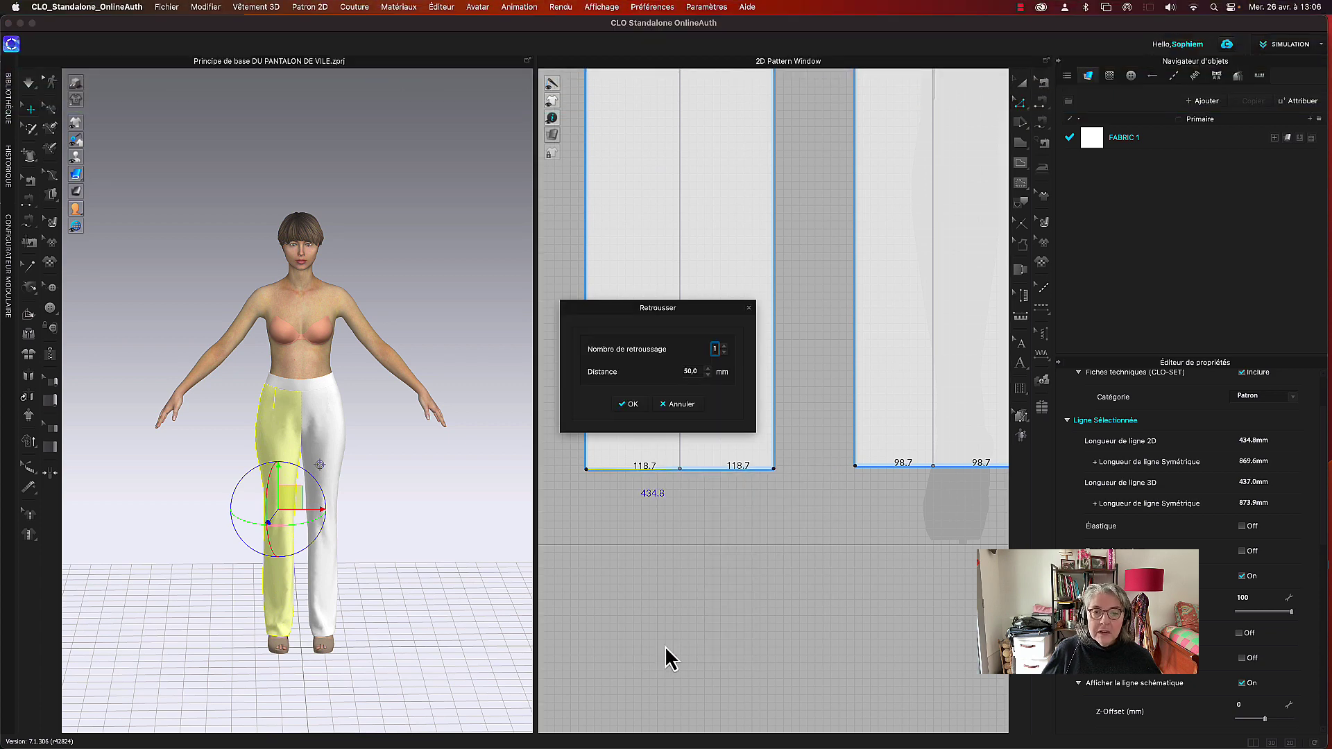
left_click_drag(663, 309, 705, 310)
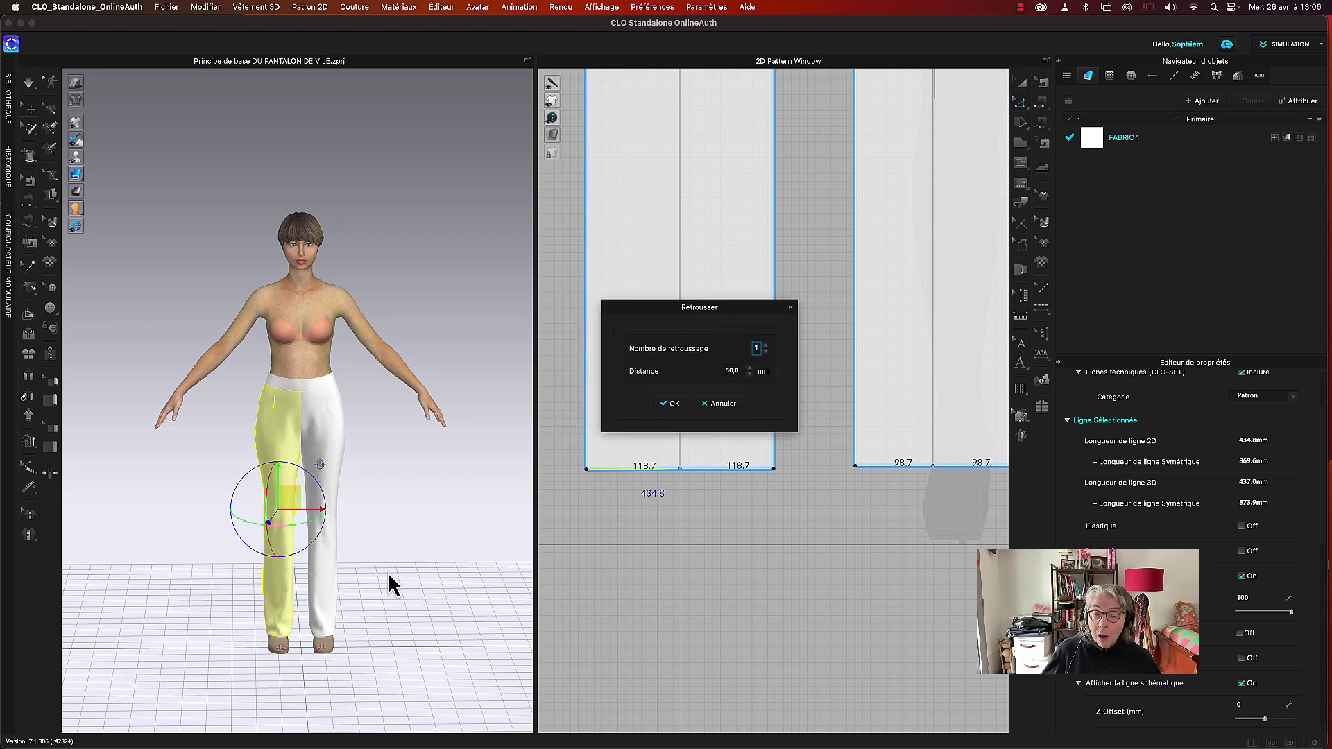
left_click(766, 345)
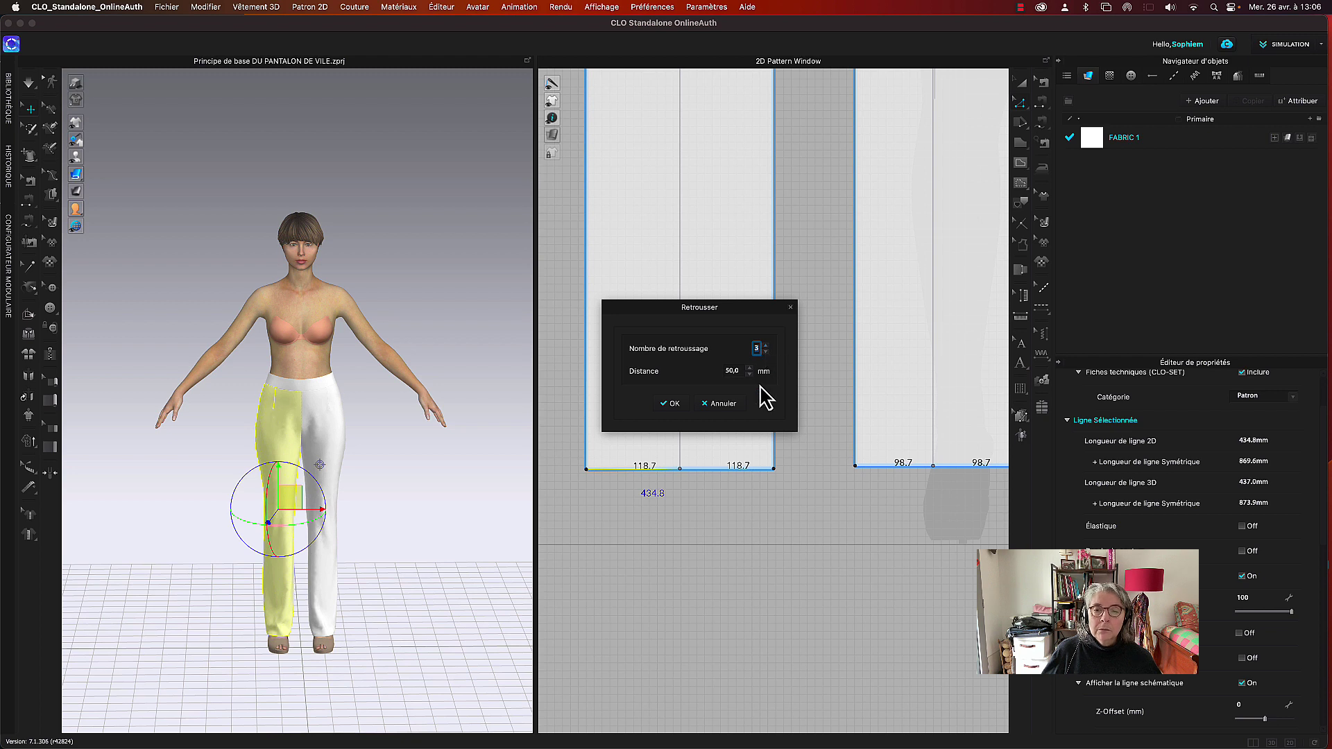
left_click(750, 368)
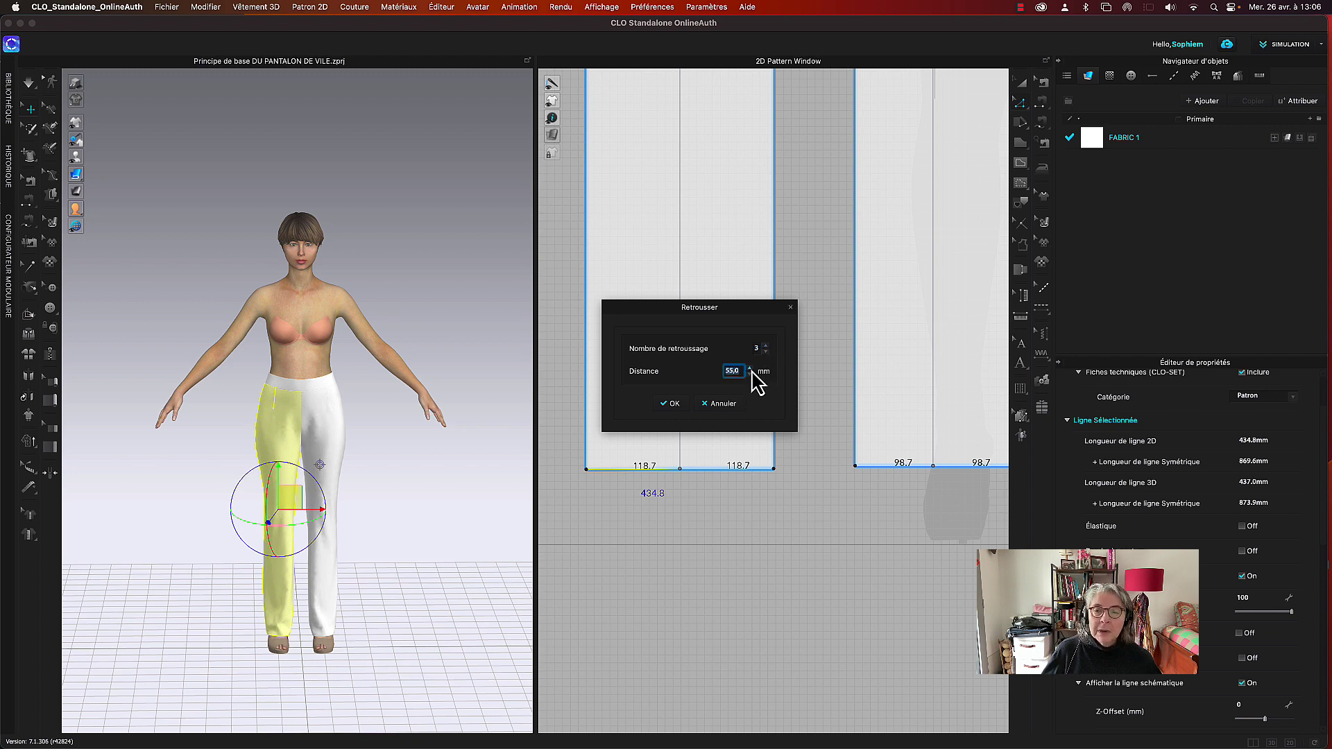
left_click(672, 404)
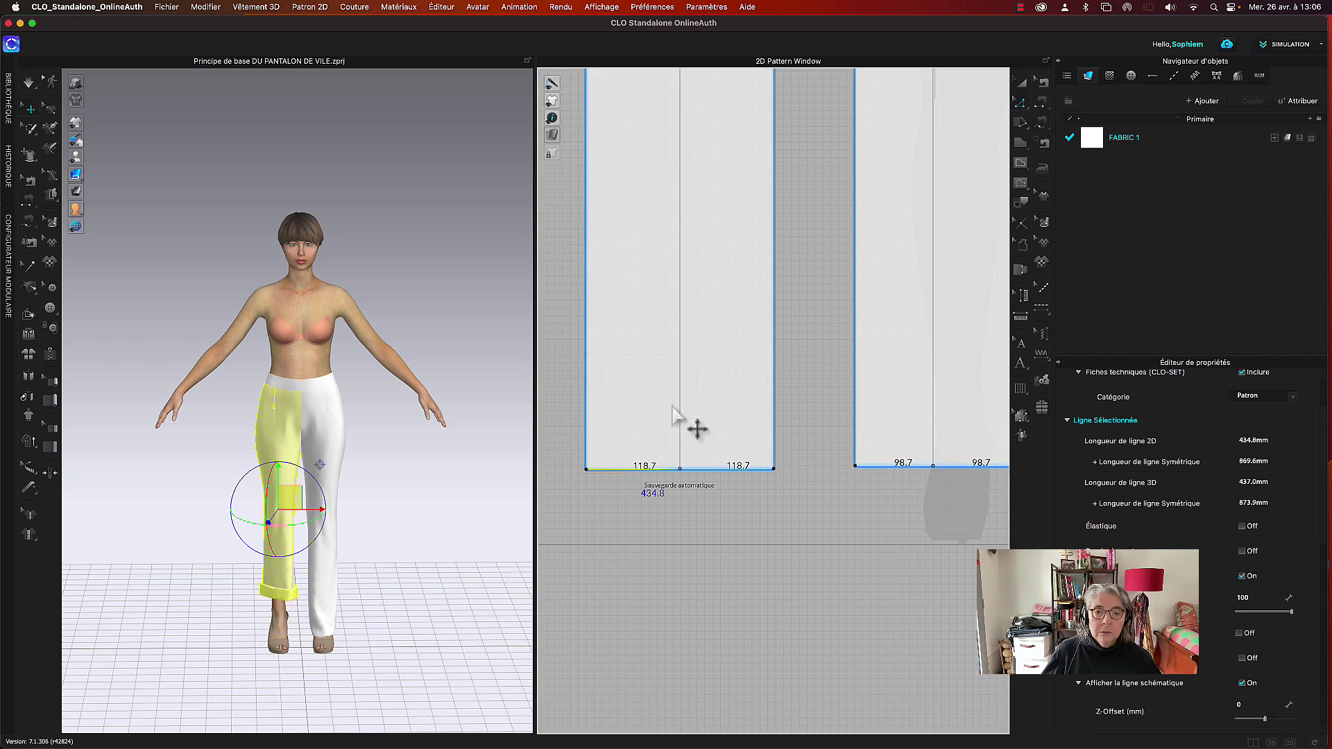
mouse_move(381, 559)
right_mouse_down()
mouse_move(522, 545)
mouse_move(386, 556)
right_mouse_up()
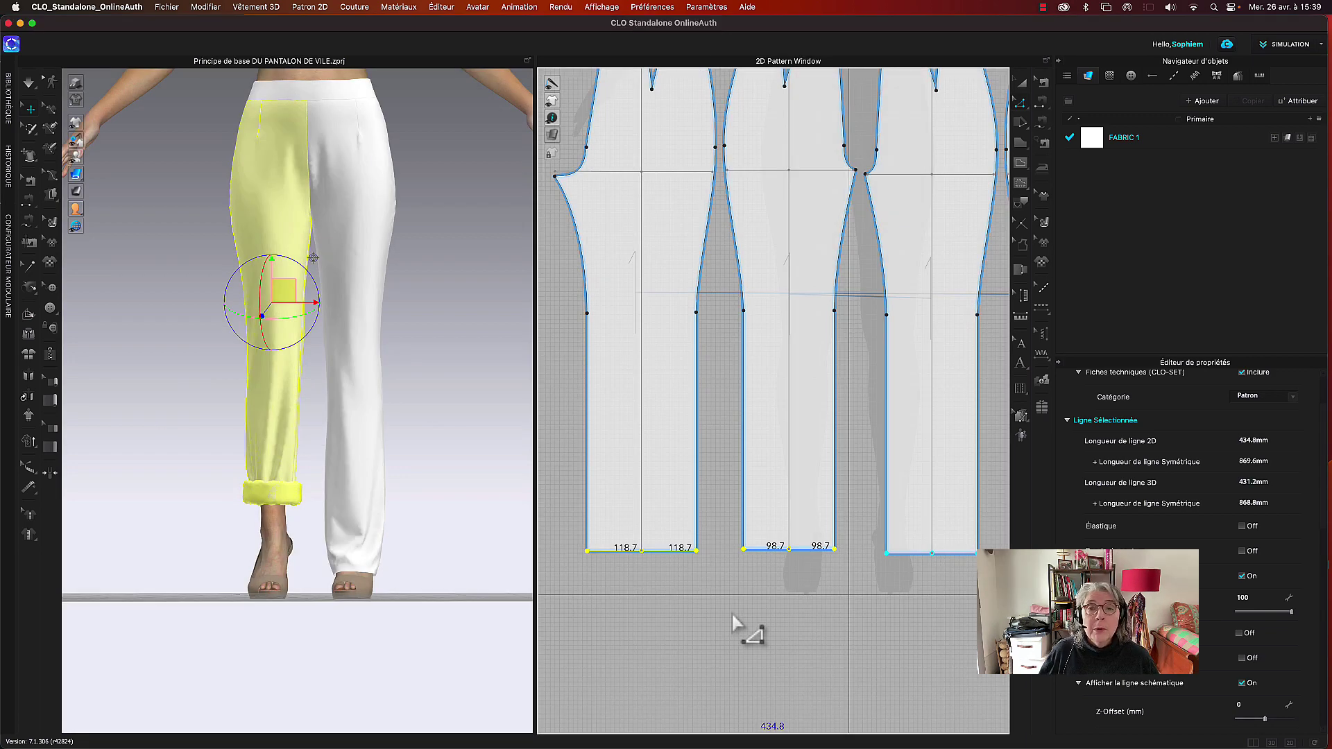
left_click(734, 618)
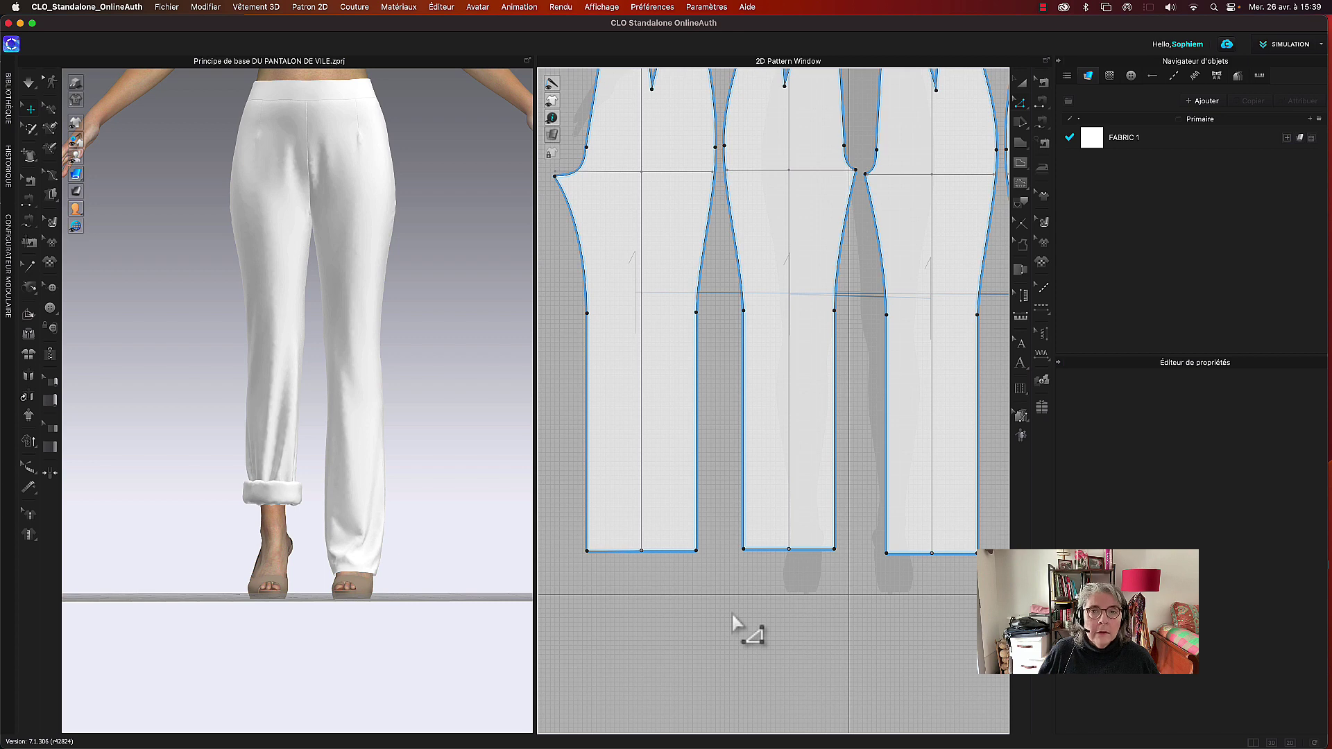
left_click(284, 503)
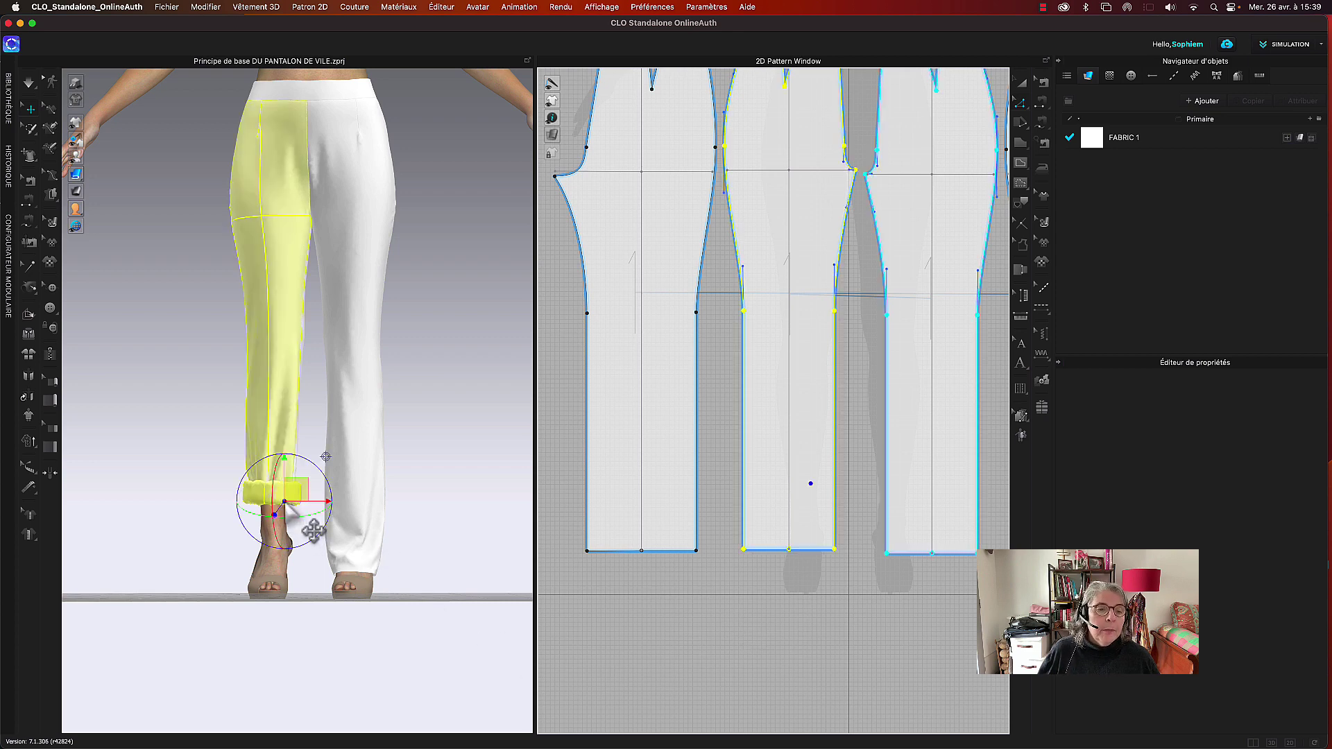
mouse_move(426, 504)
right_mouse_down()
mouse_move(534, 508)
mouse_move(443, 509)
mouse_move(482, 535)
right_mouse_up()
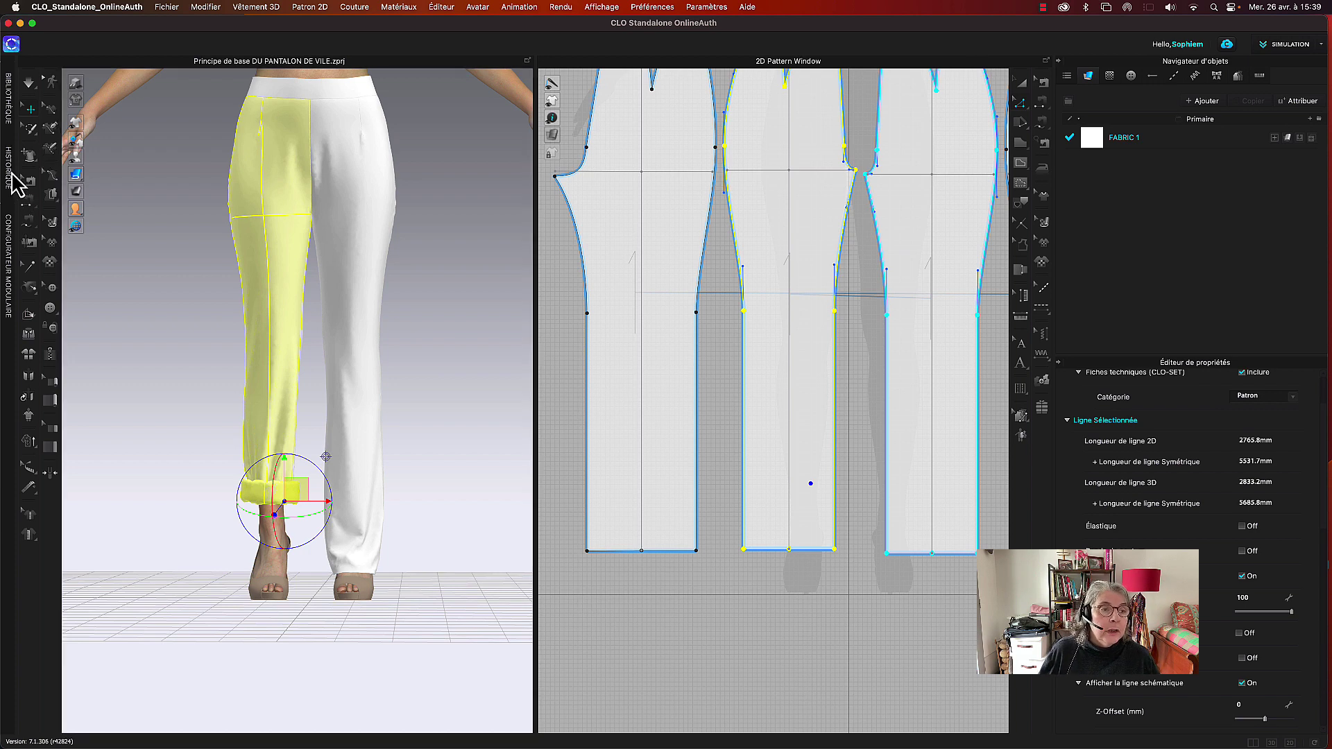
Step through the Historique Retrousser and Sélection entries to compare cuffed and uncuffed trousers.
left_click(12, 173)
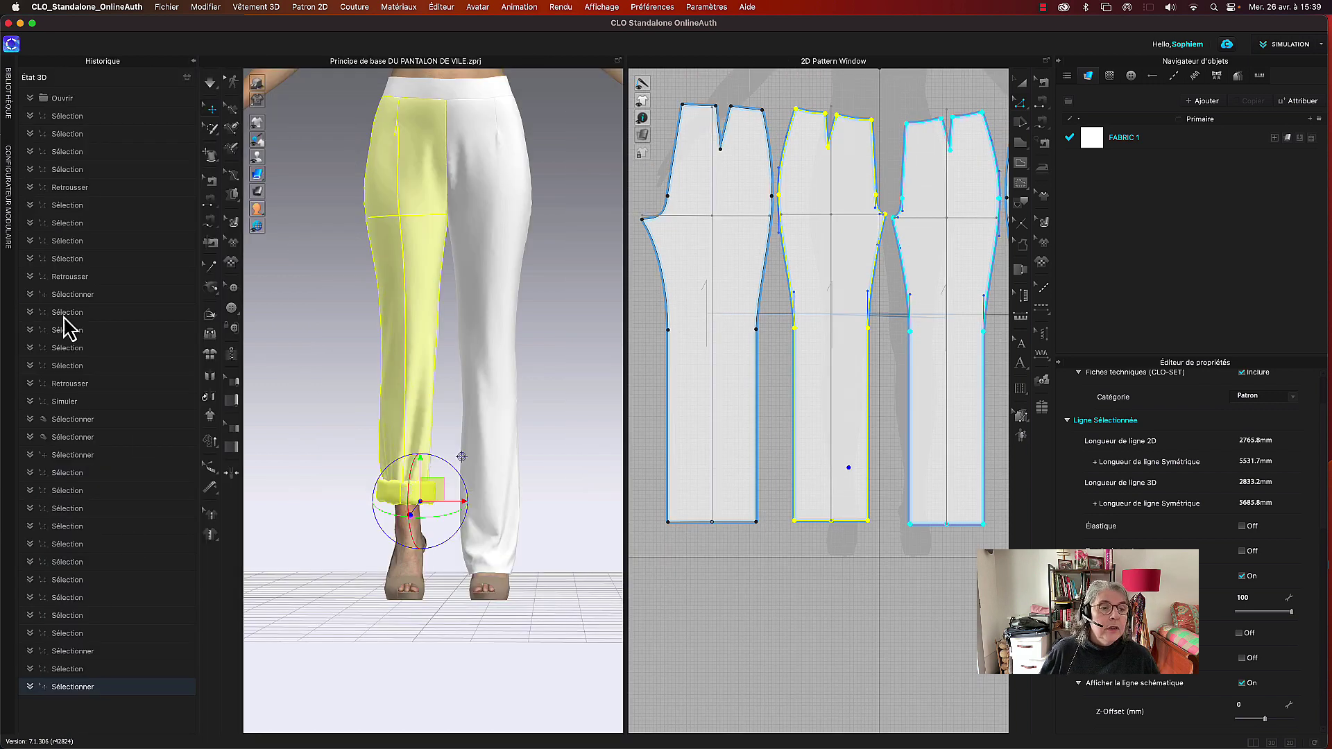
left_click(73, 295)
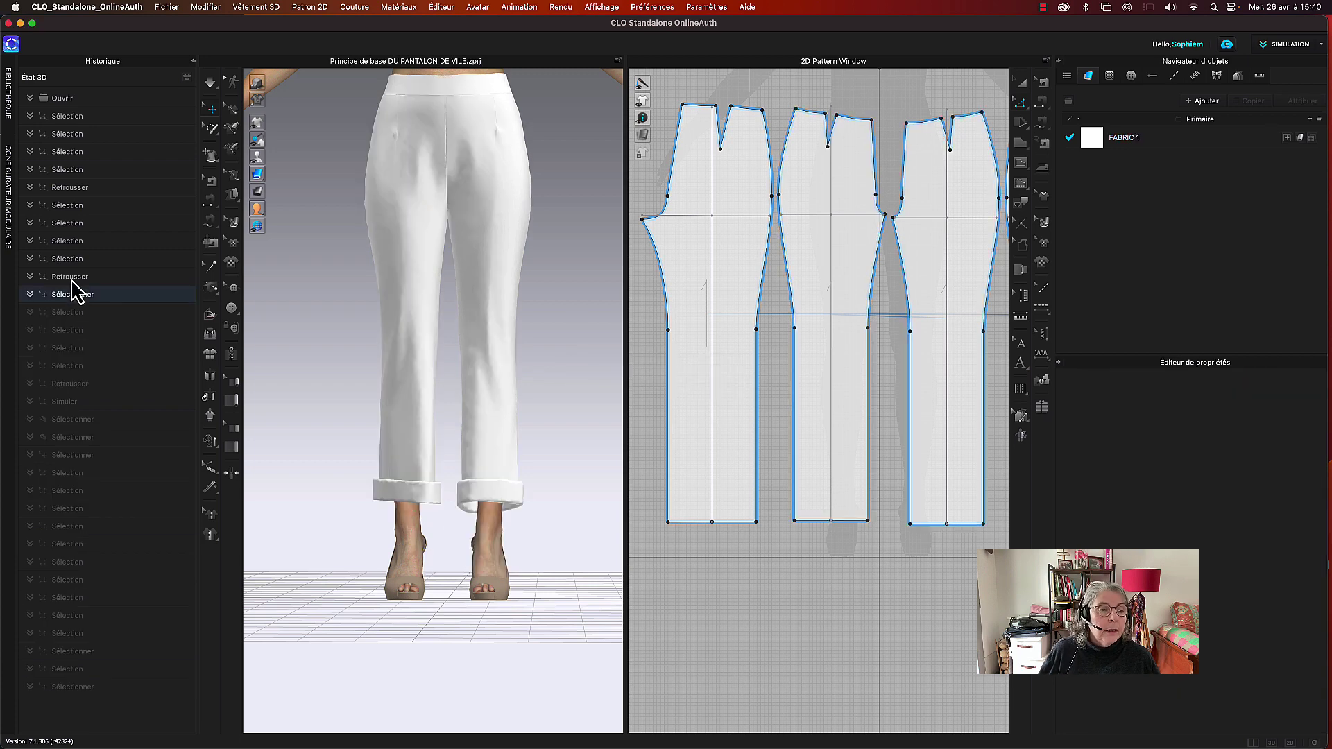
left_click(70, 276)
left_click(80, 189)
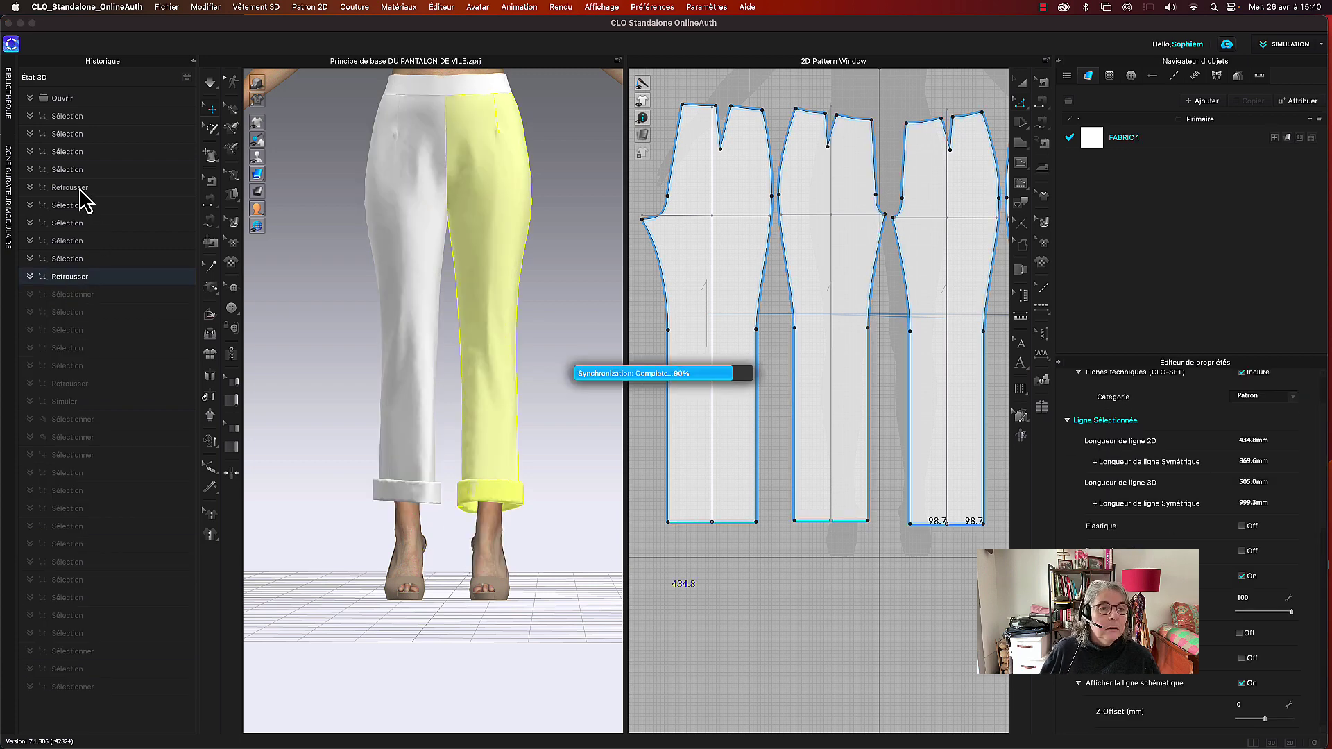
left_click(74, 175)
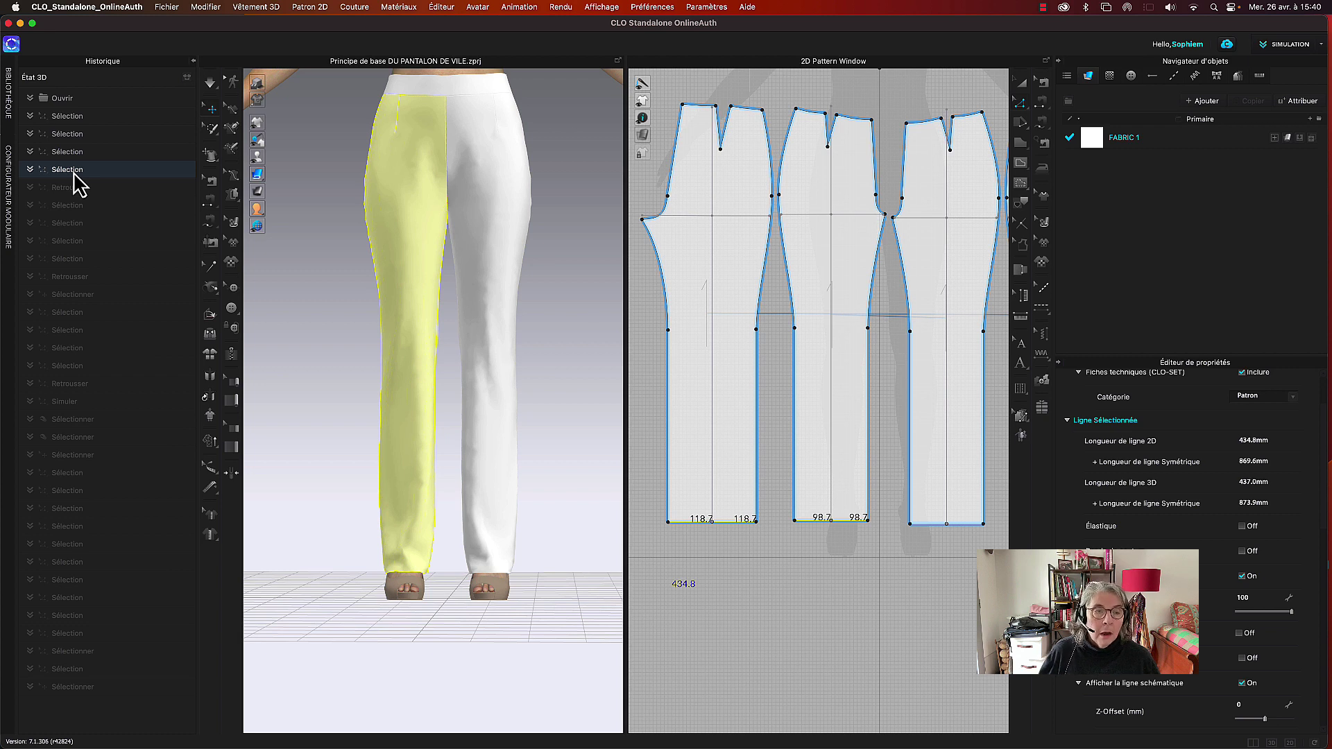
left_click(76, 189)
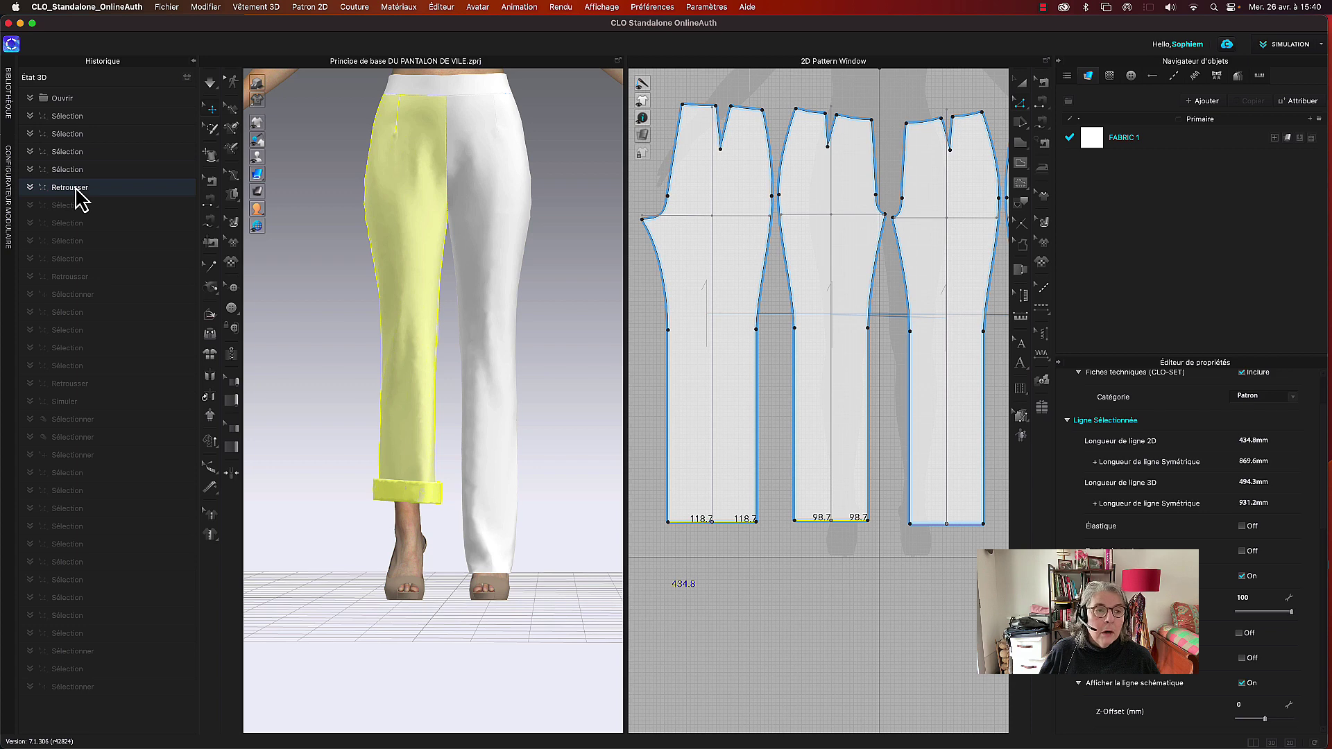
left_click(74, 172)
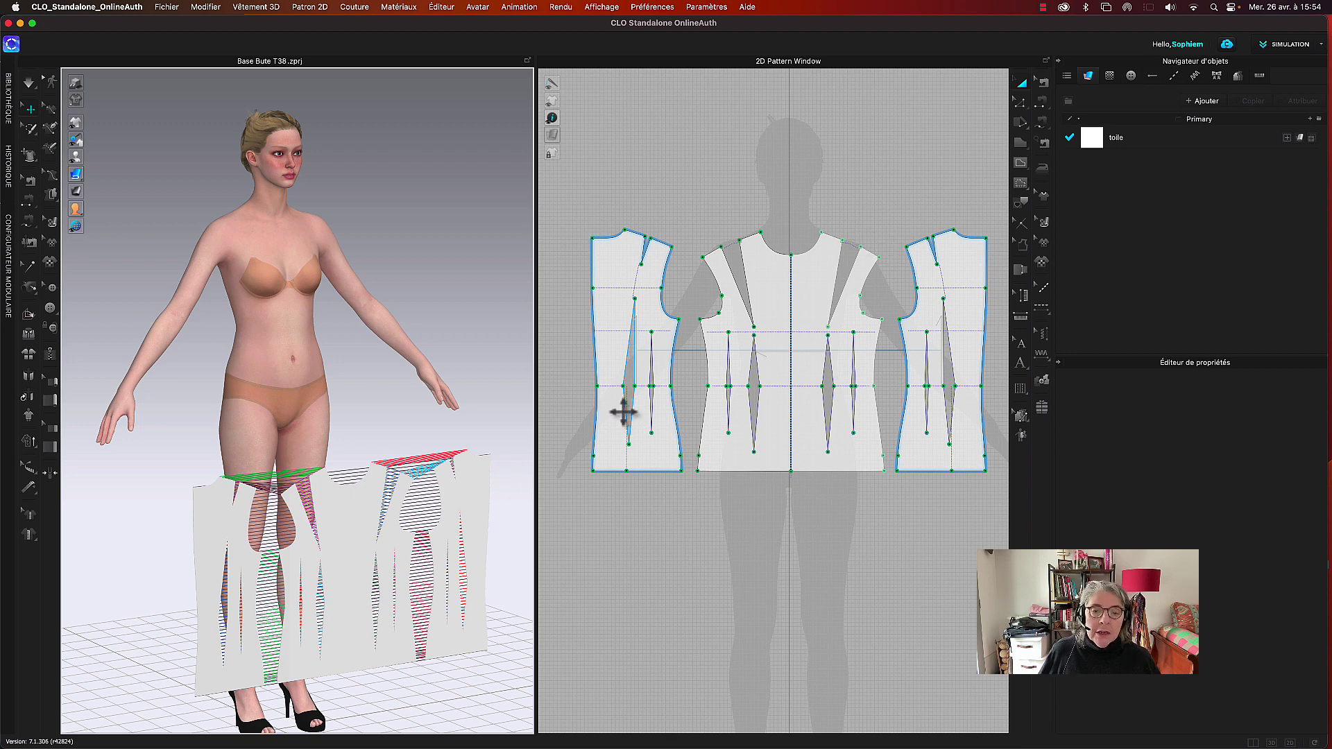
Reset the 3D view to the avatar's front and select all the bodice pattern pieces.
left_click(608, 418)
left_click(722, 458)
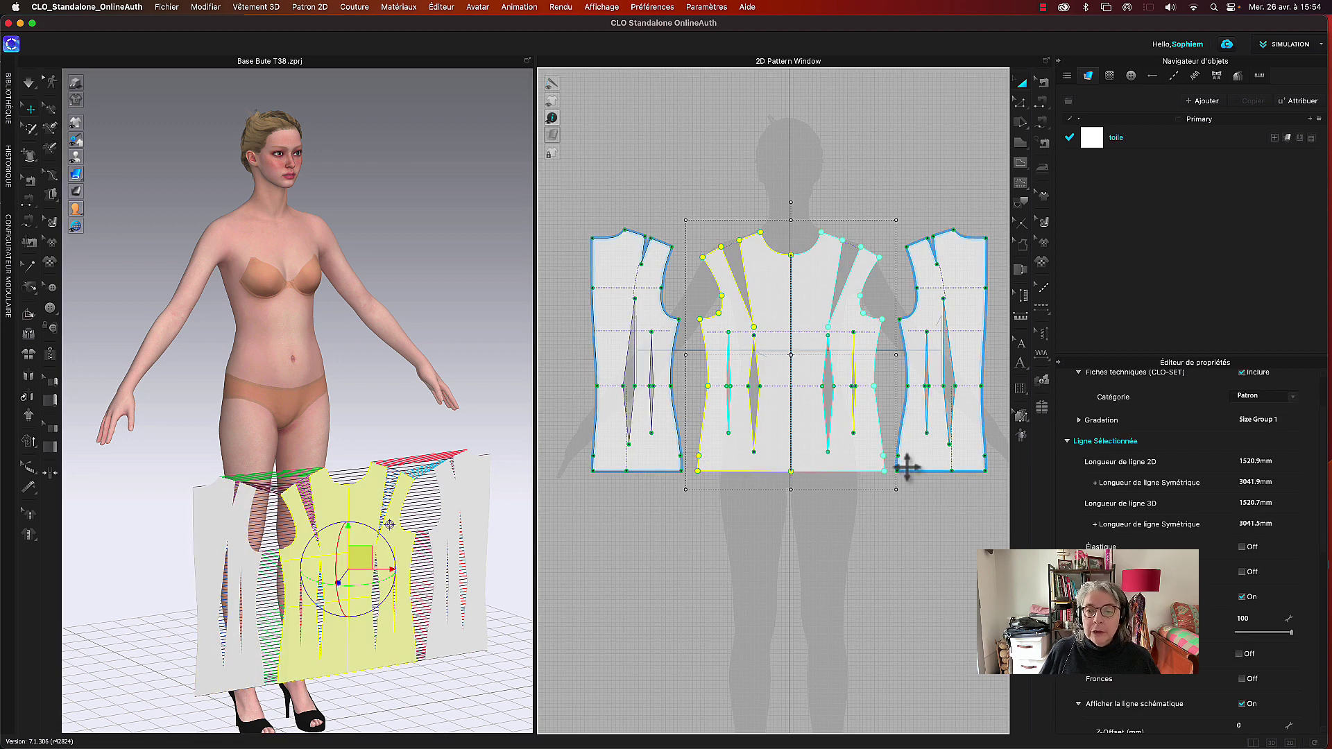
left_click(907, 467)
left_click(736, 559)
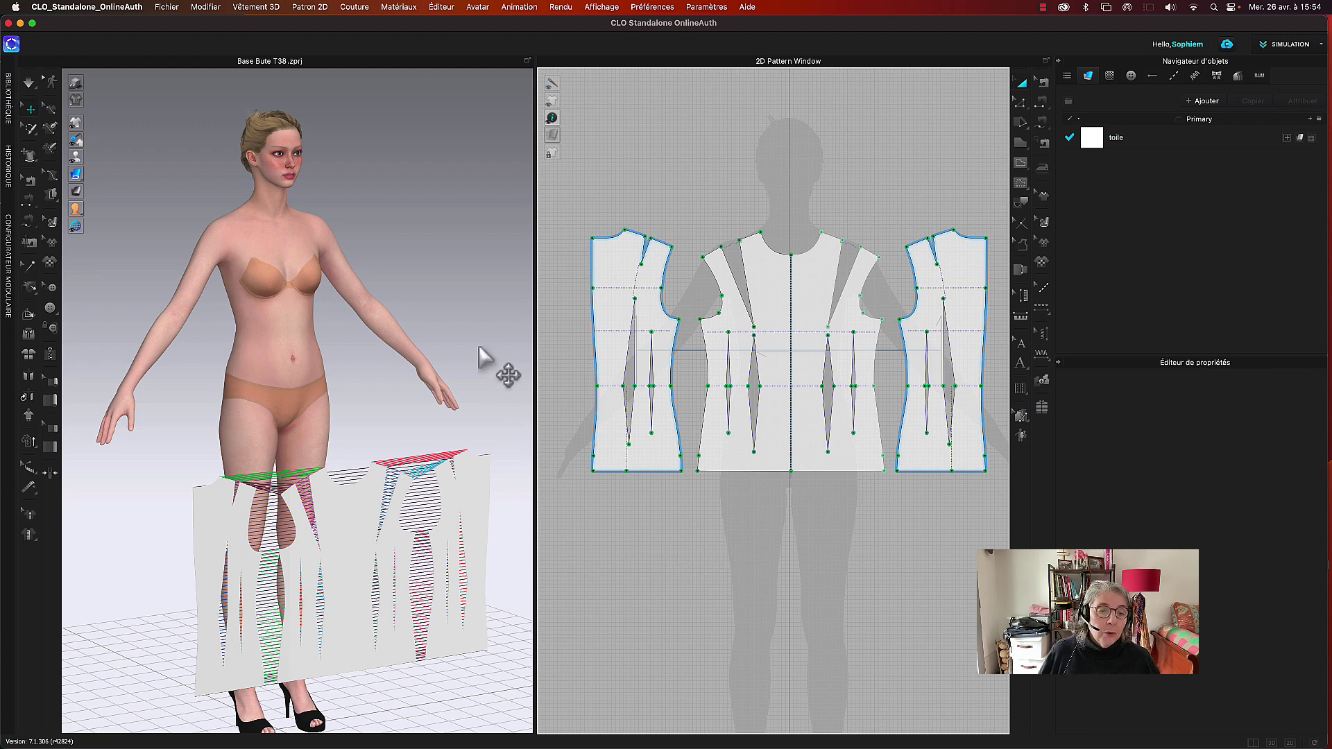
key("2")
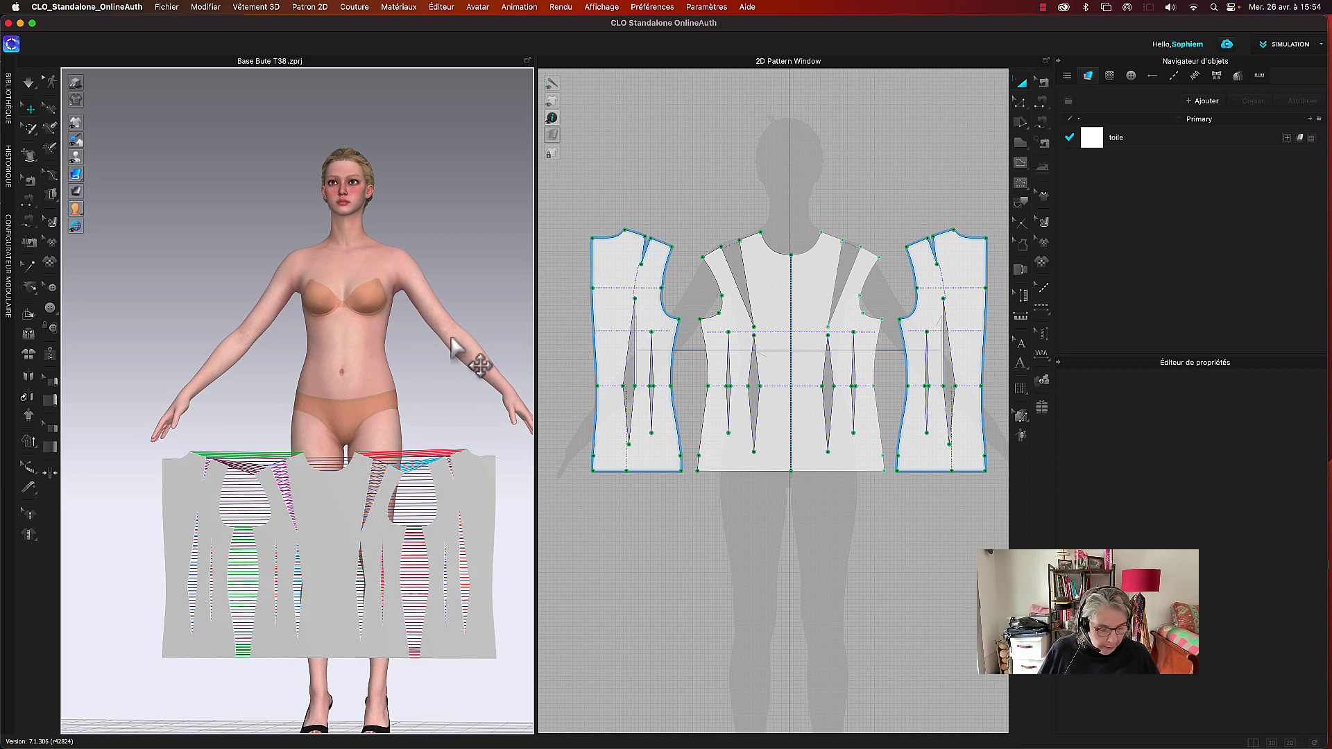
key("super+a")
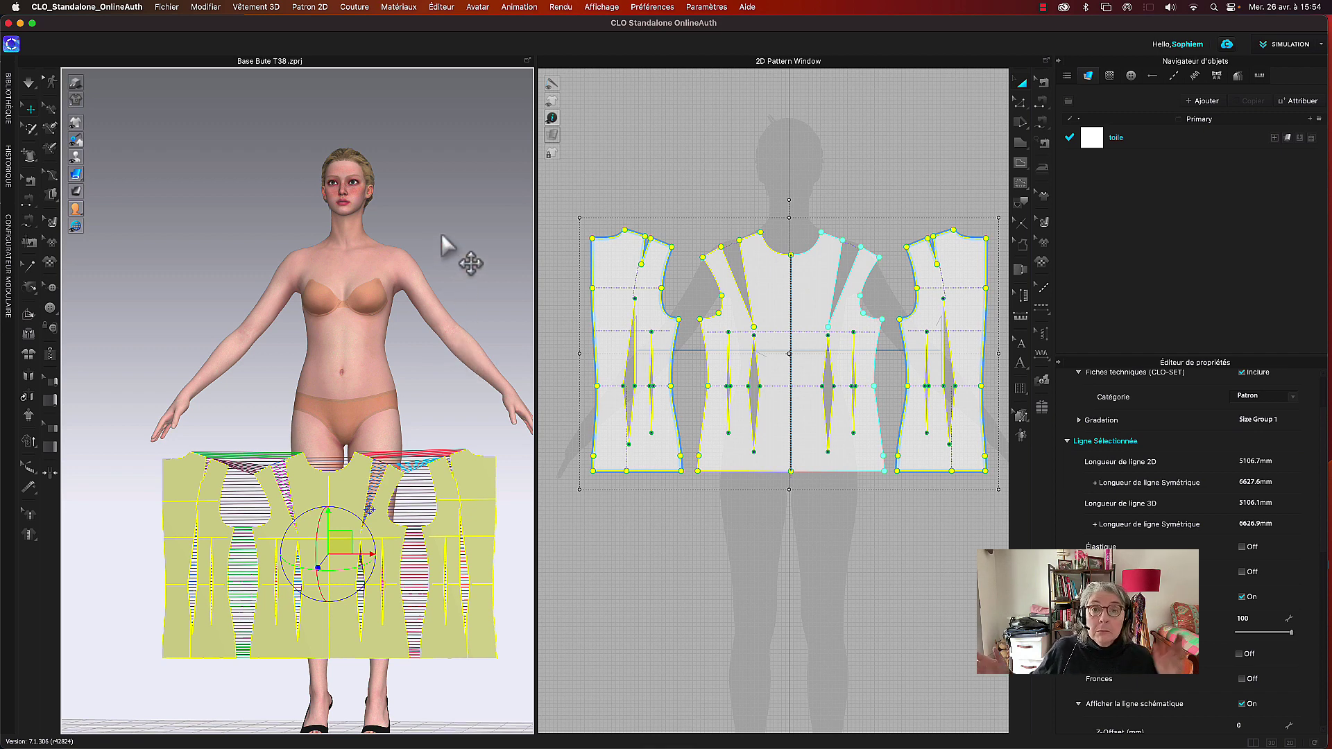
Turn Show Arrangement Points on, then off again on the avatar.
left_click(76, 156)
left_click(111, 158)
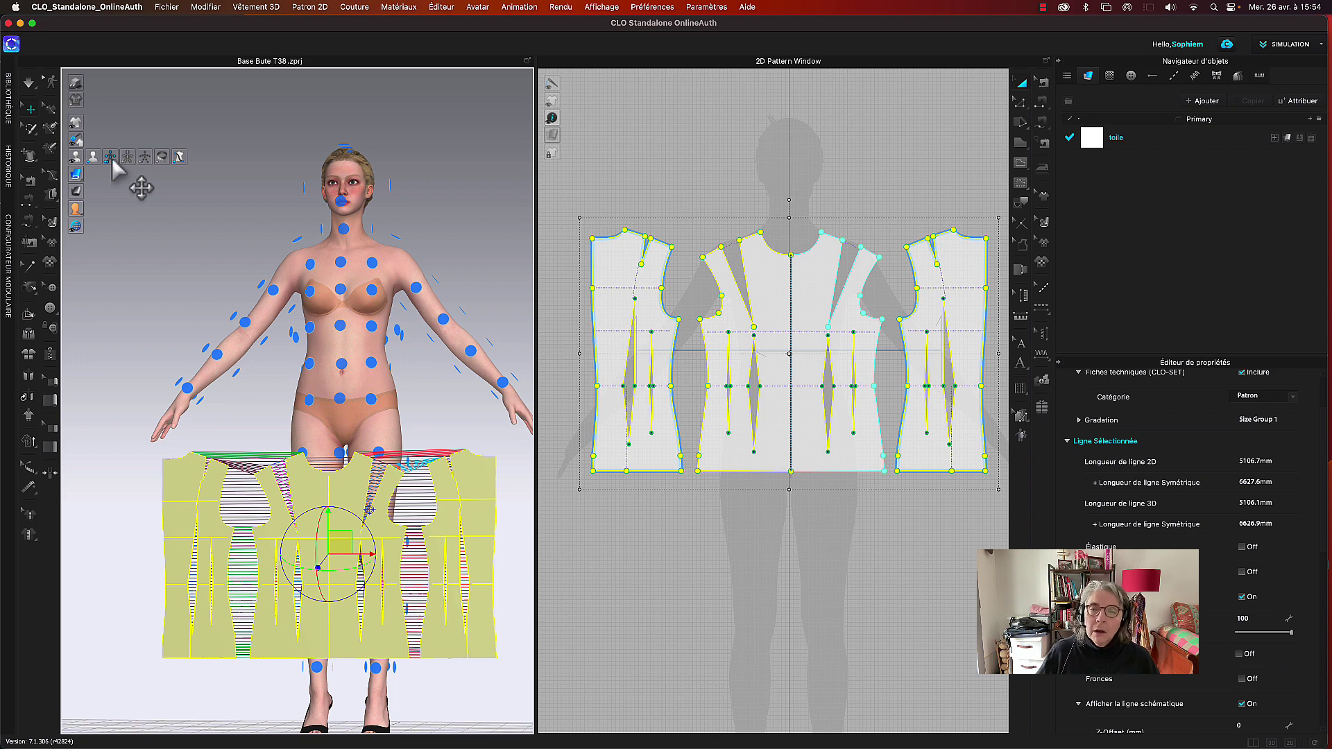
left_click(111, 159)
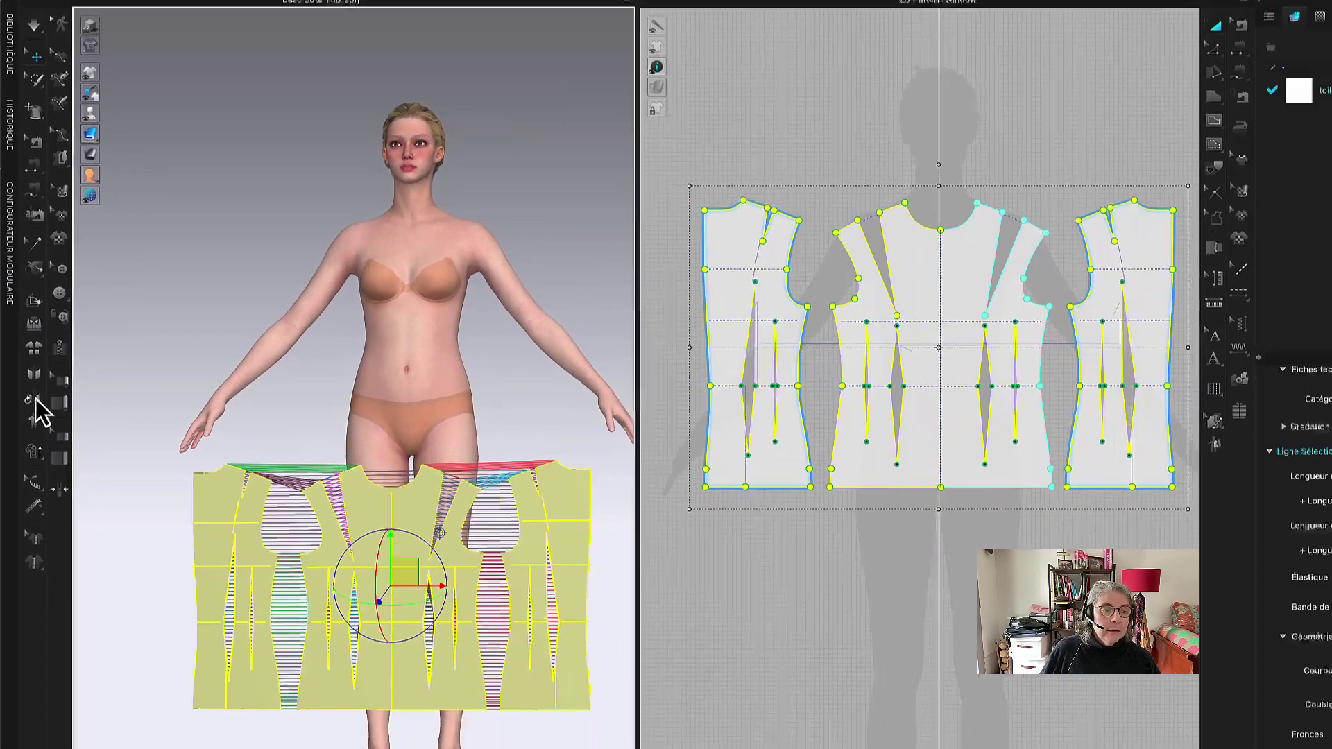
Run Auto 3D Arrangement with Procéder to wrap the bodice pieces around the torso.
left_click(28, 399)
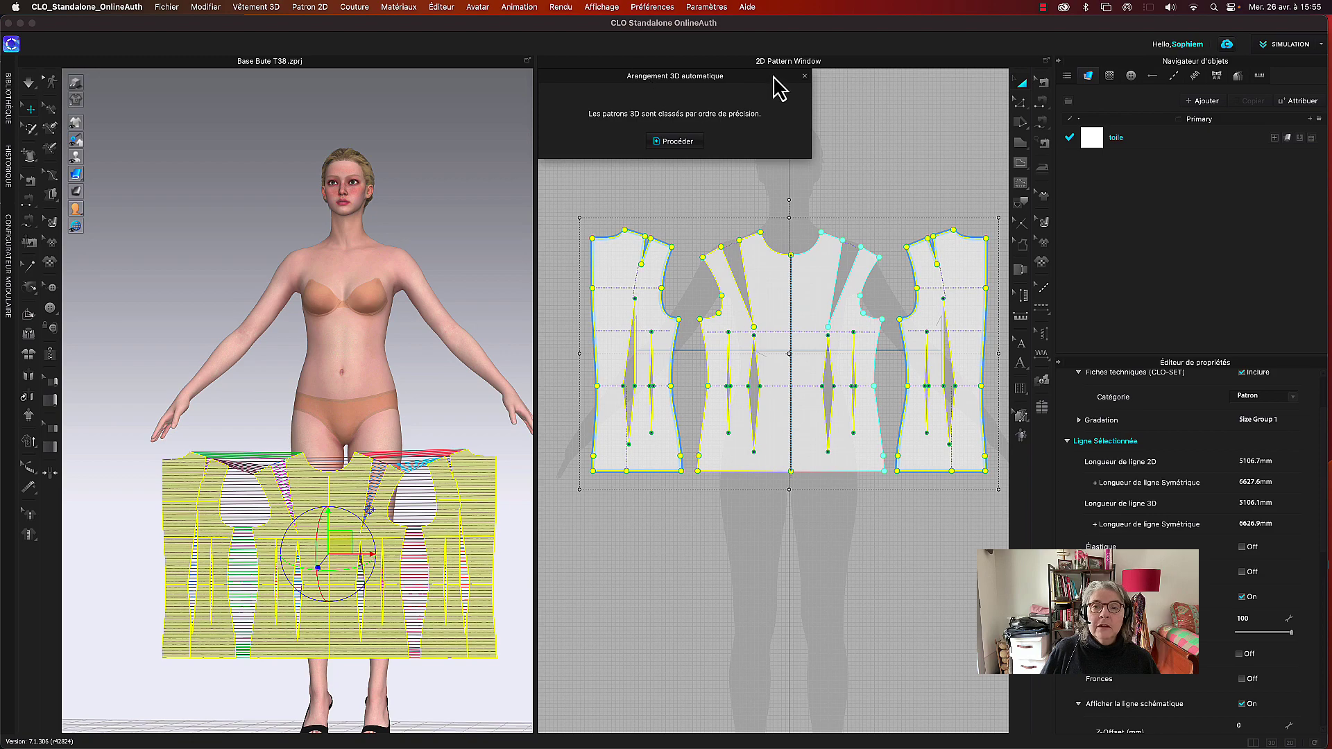
mouse_move(774, 78)
left_mouse_down()
mouse_move(714, 401)
mouse_move(687, 281)
left_mouse_up()
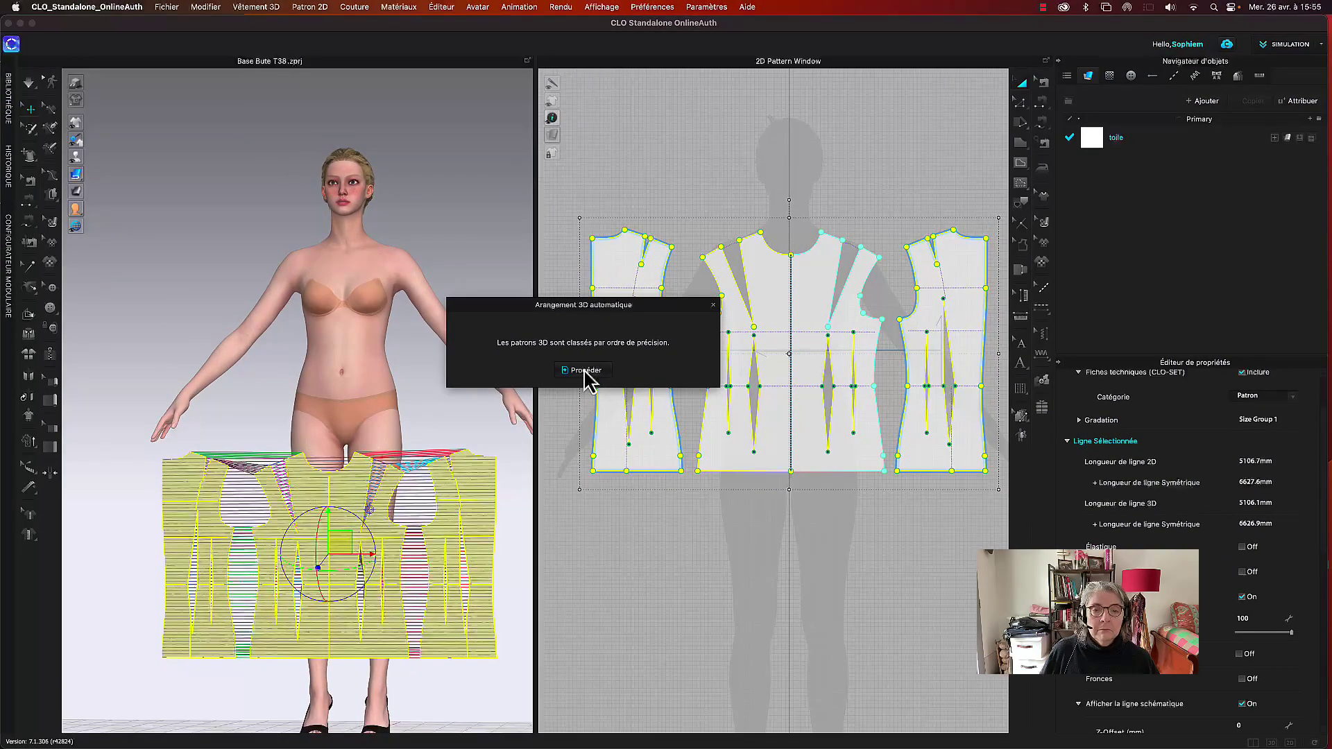
left_click(568, 378)
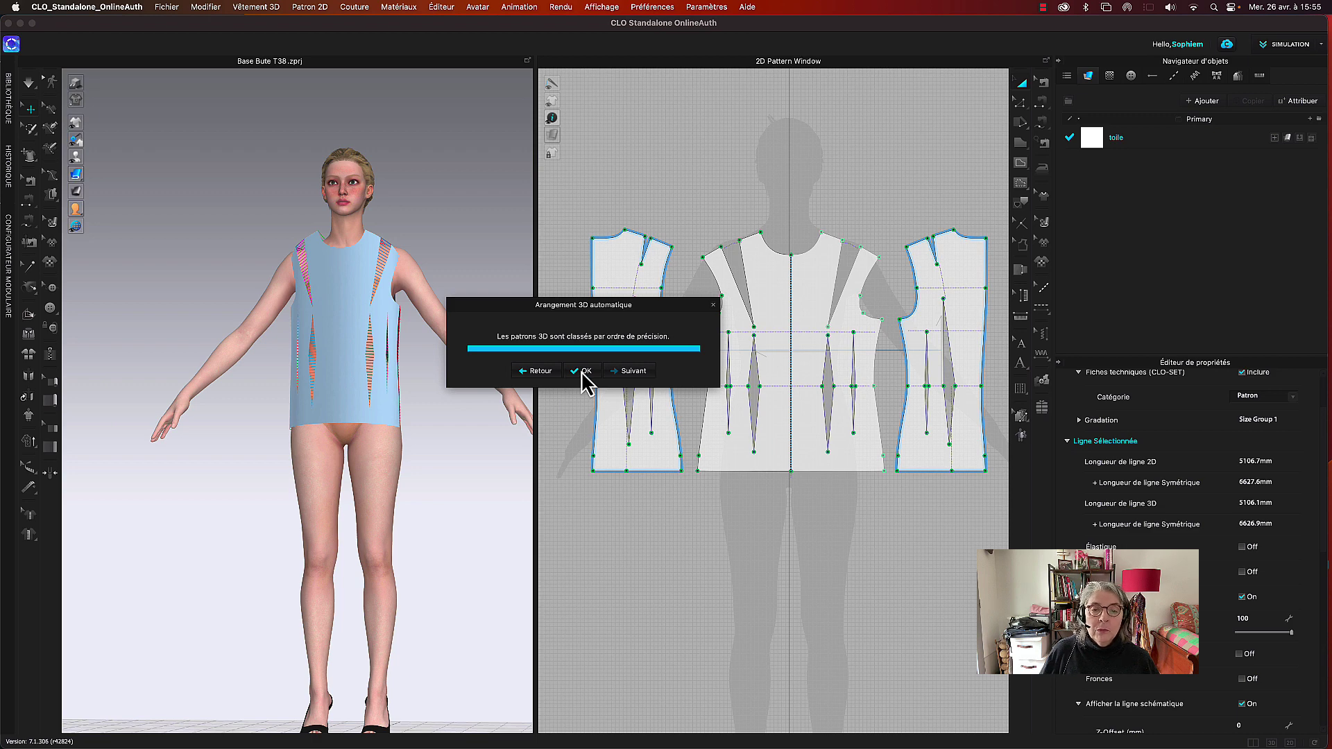
left_click(582, 373)
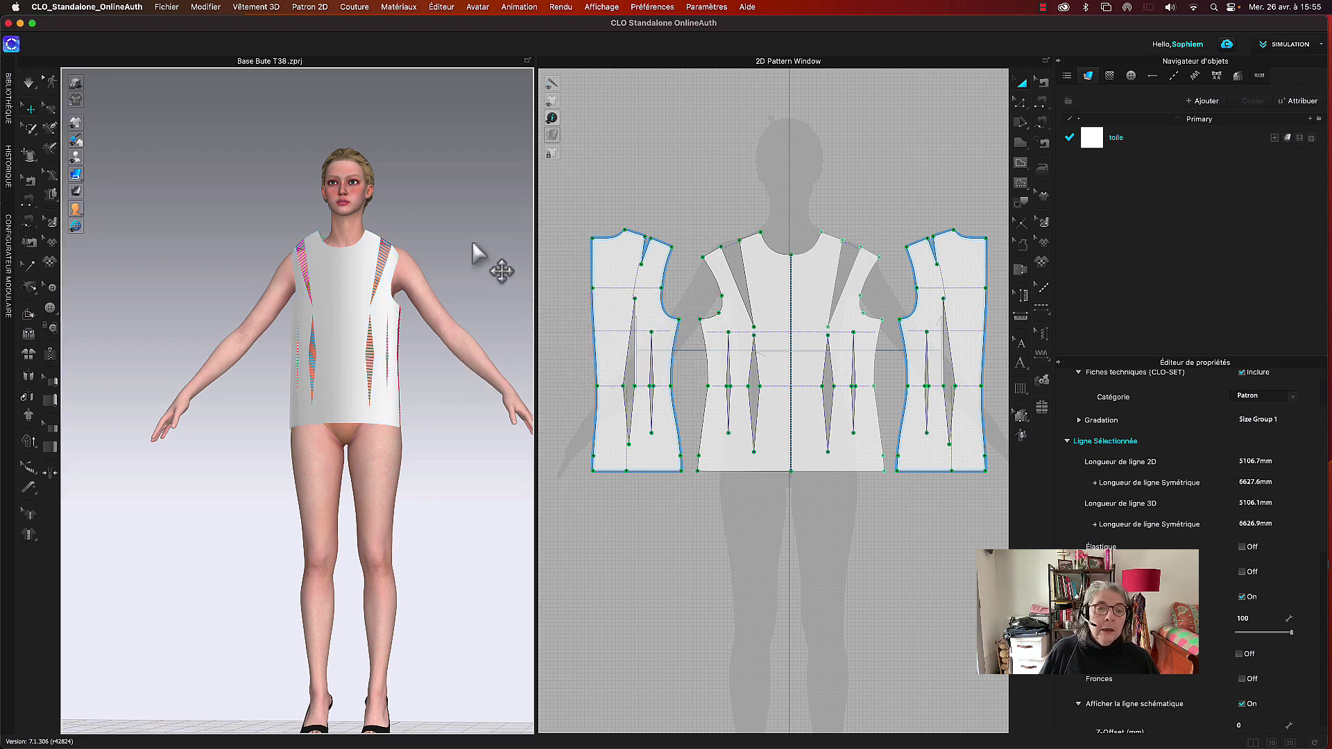
Simulate the arranged bodice into a fitted sleeveless top and orbit to check the back.
right_click_drag(498, 270, 515, 248)
left_click(28, 82)
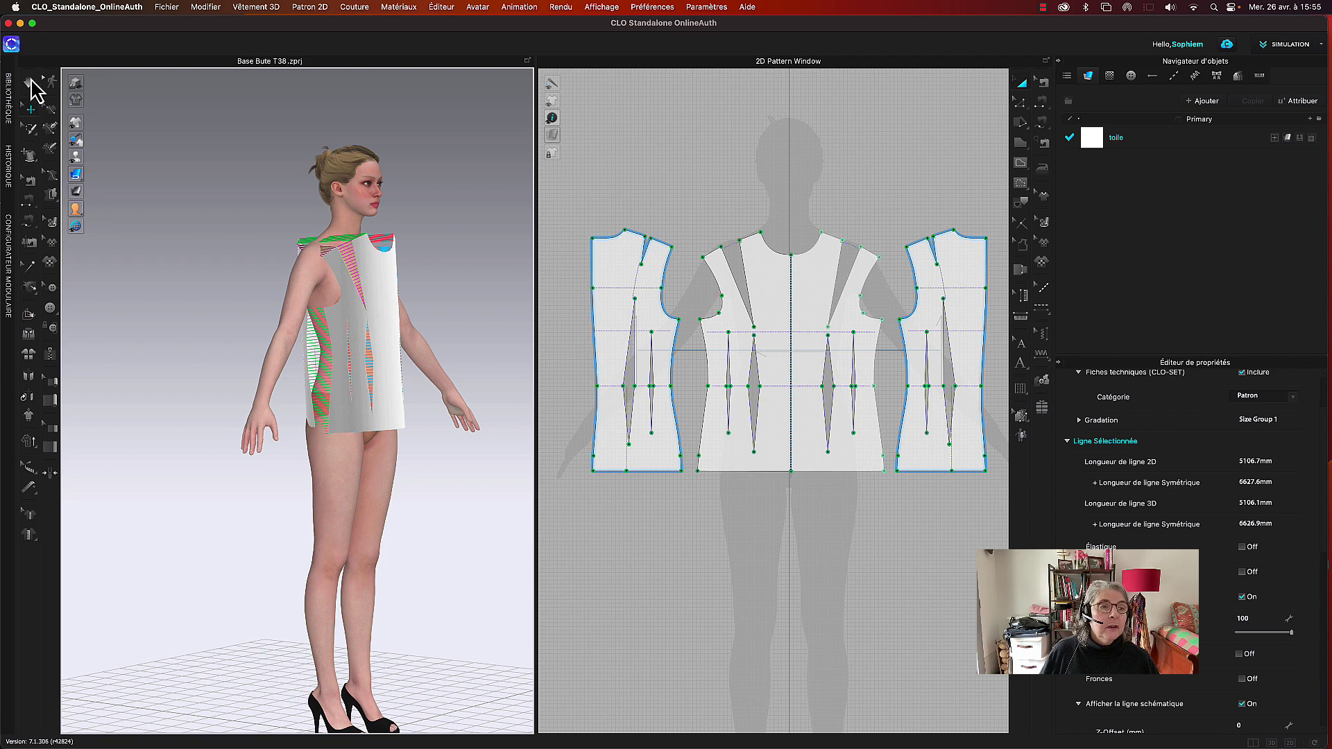
key("space")
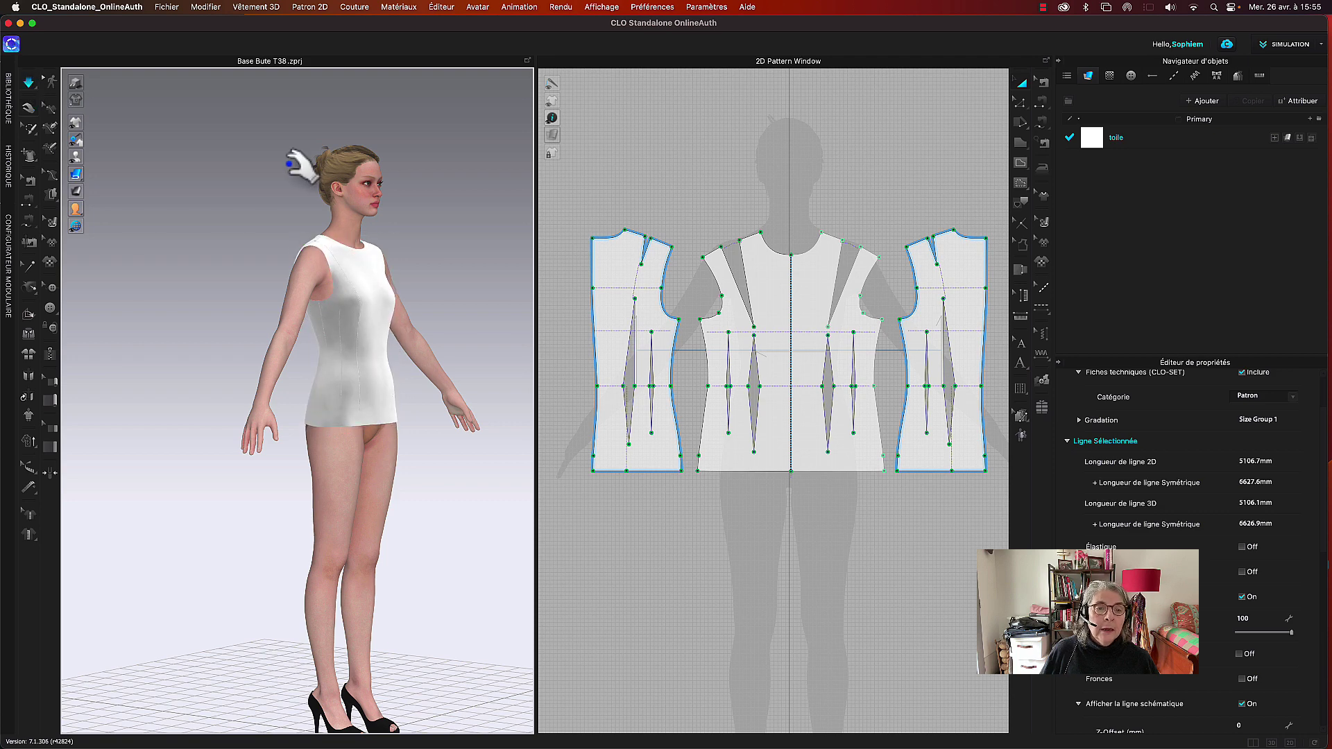
mouse_move(484, 274)
right_mouse_down()
mouse_move(416, 299)
mouse_move(351, 297)
mouse_move(351, 283)
mouse_move(238, 265)
right_mouse_up()
Launch Conversion automatique en mouvement from the Avatar menu.
right_click_drag(196, 263, 179, 265)
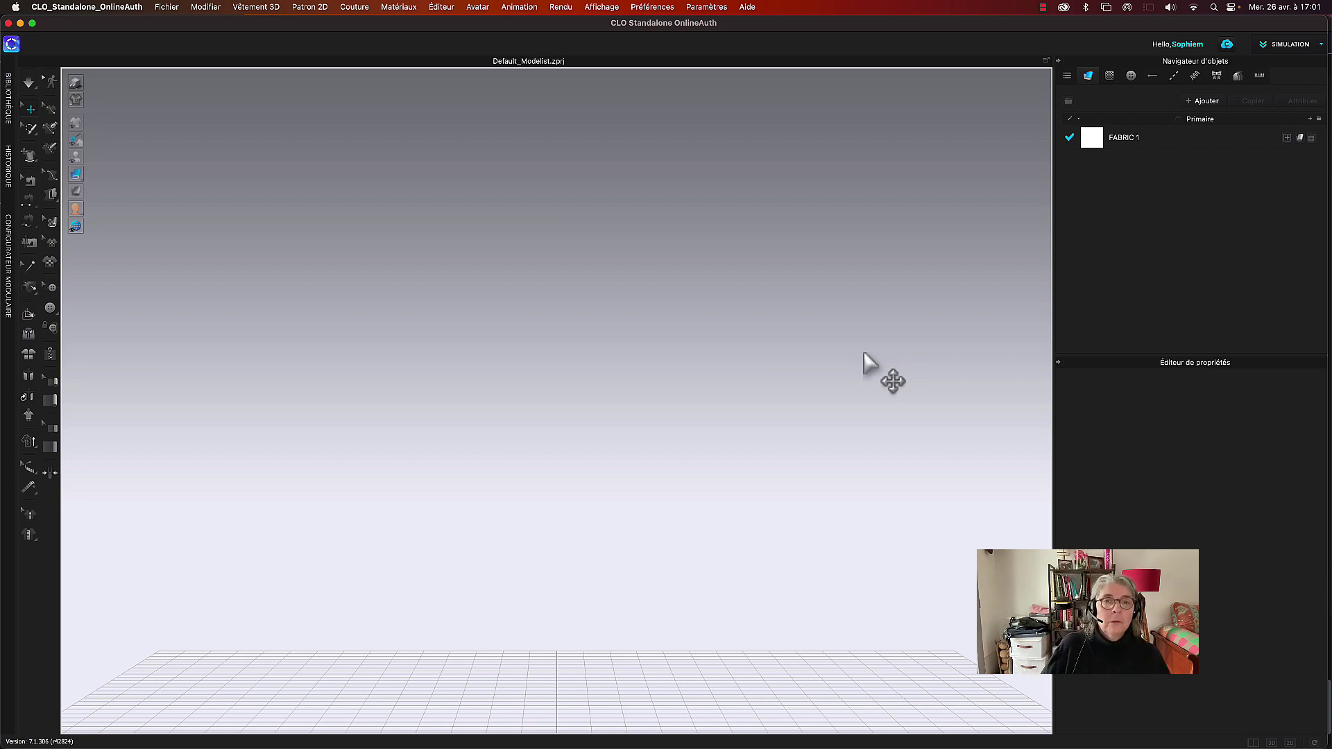
left_click(478, 8)
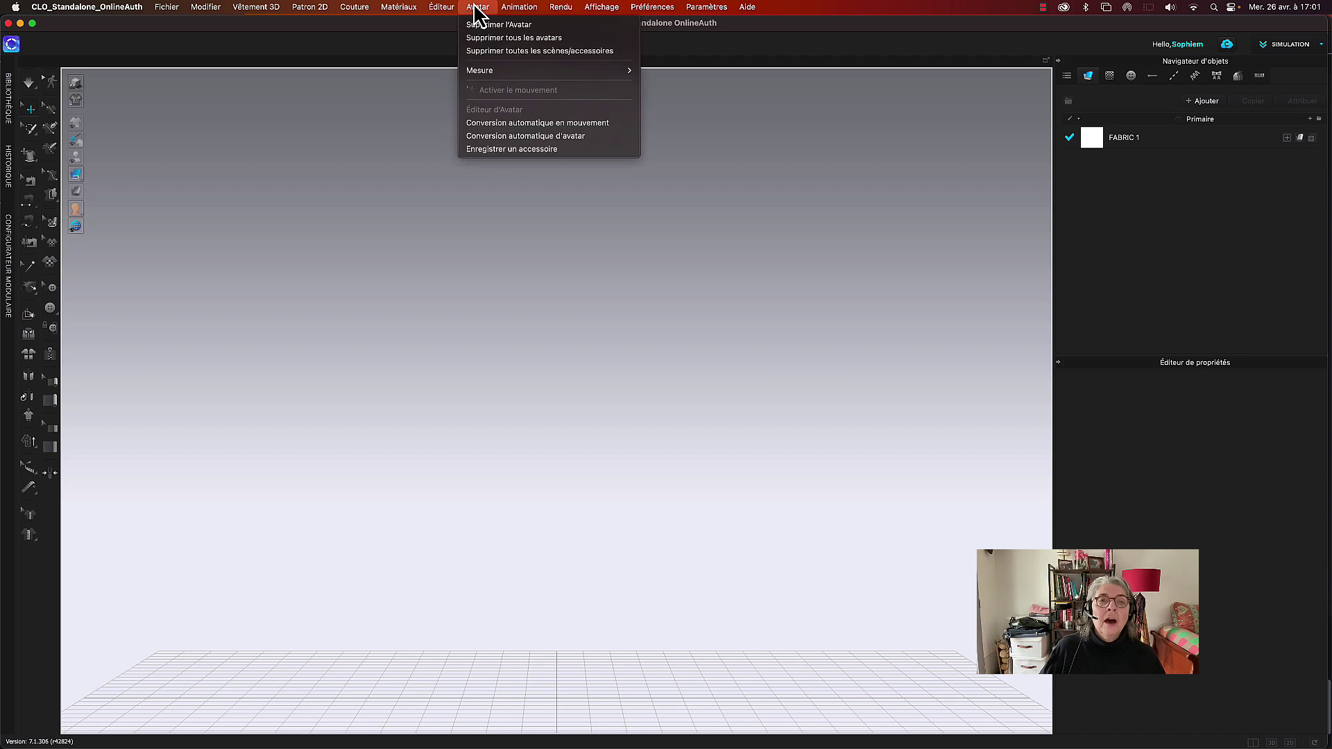
left_click(523, 125)
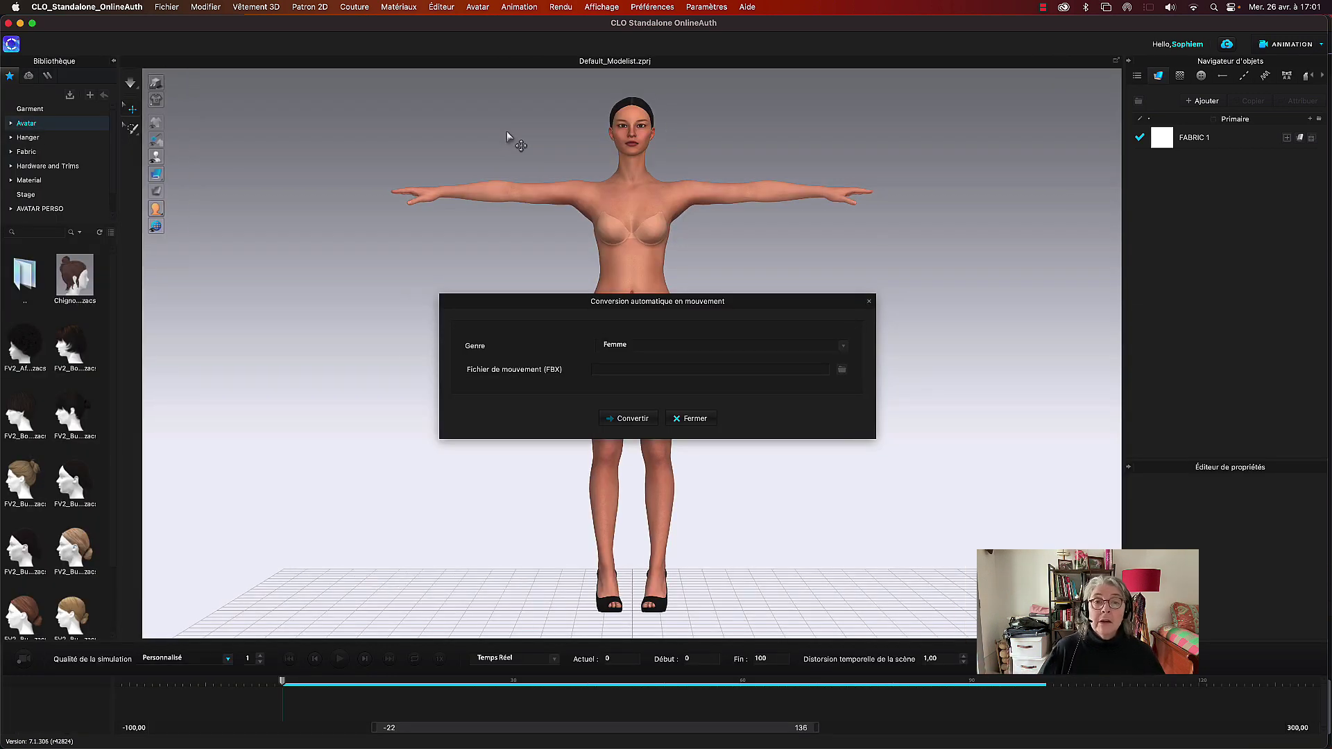
Try the Fille (7-20) body type, return to Femme, then show all desktop spaces.
mouse_move(634, 313)
left_mouse_down()
mouse_move(592, 300)
mouse_move(595, 250)
left_mouse_up()
left_click(600, 291)
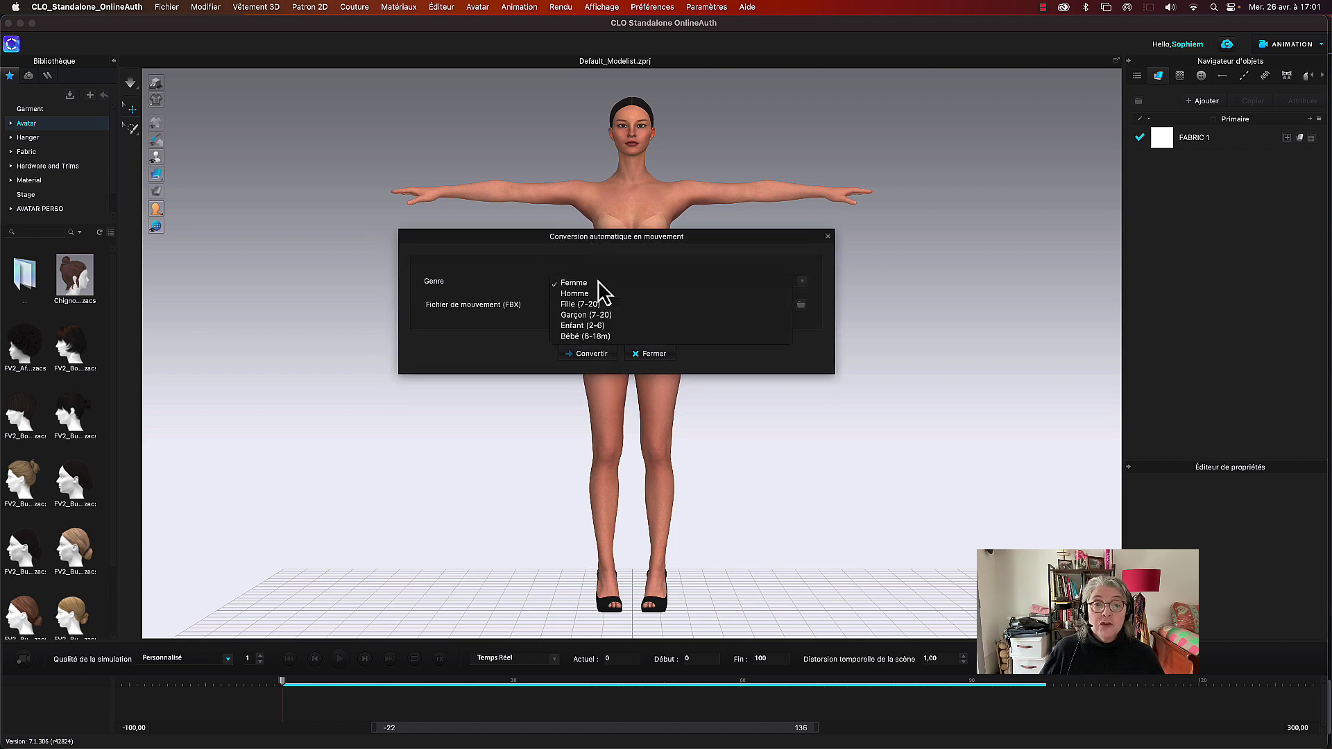
left_click(568, 305)
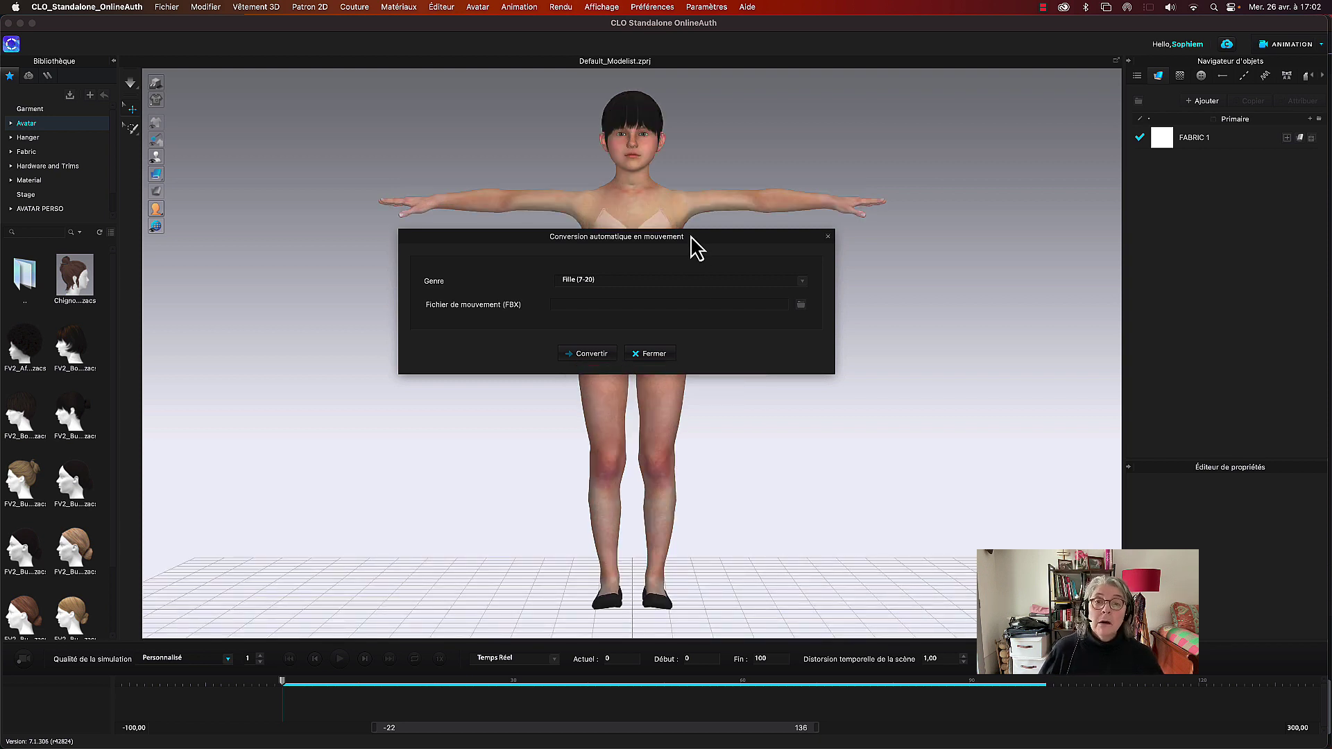
mouse_move(692, 238)
left_mouse_down()
mouse_move(1015, 555)
mouse_move(697, 287)
left_mouse_up()
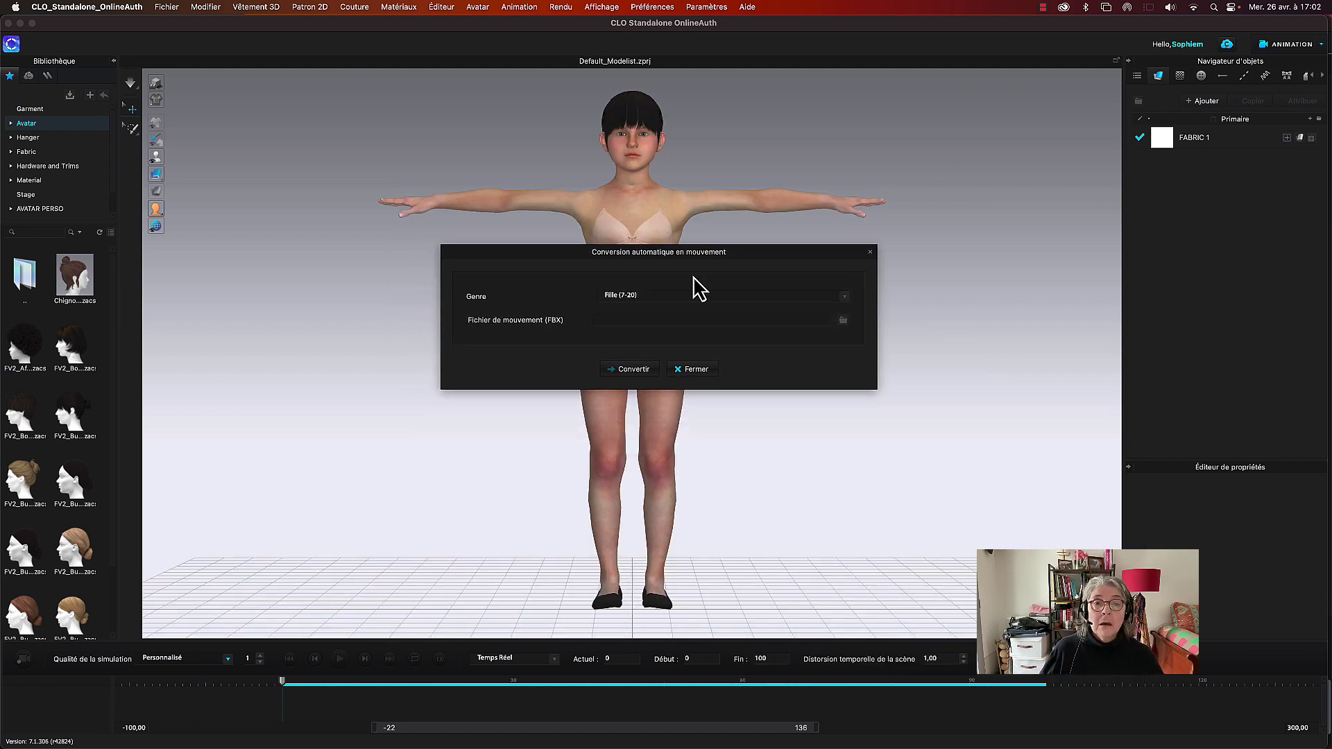
left_click(691, 309)
left_click(616, 277)
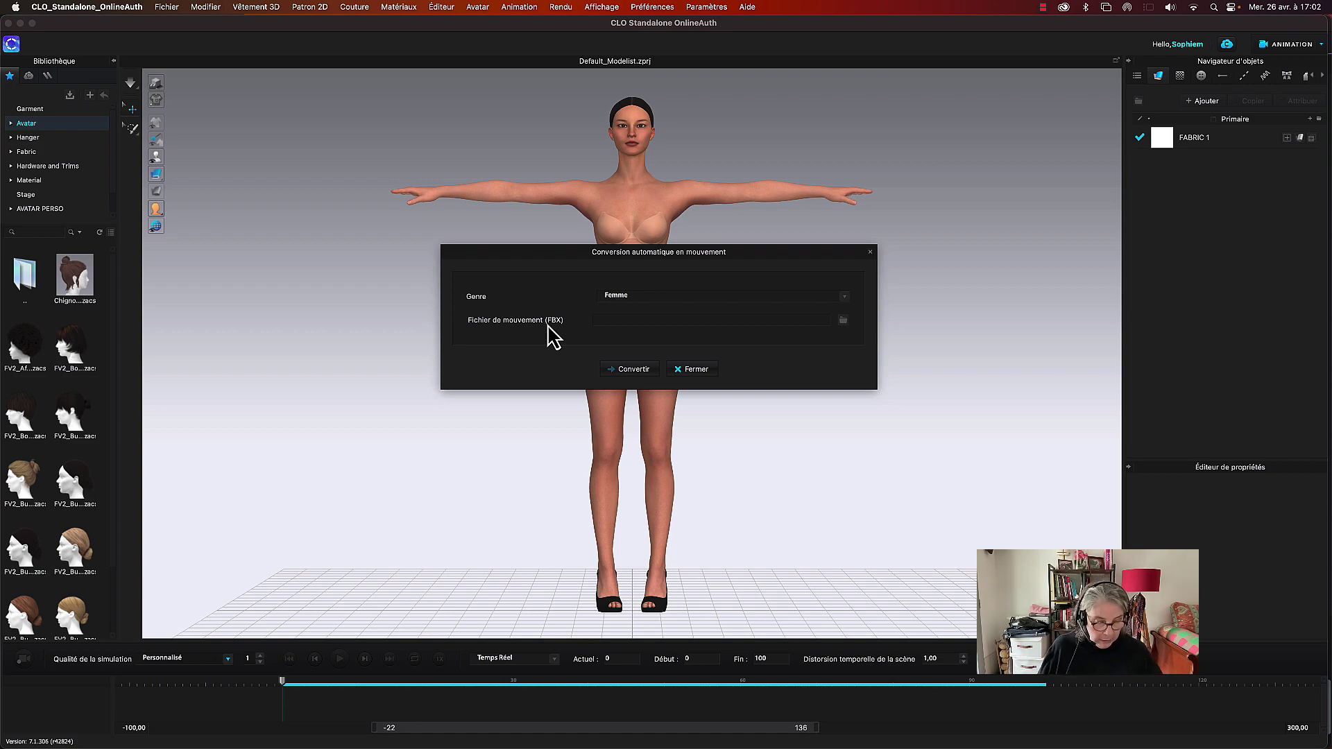
key("ctrl+Up")
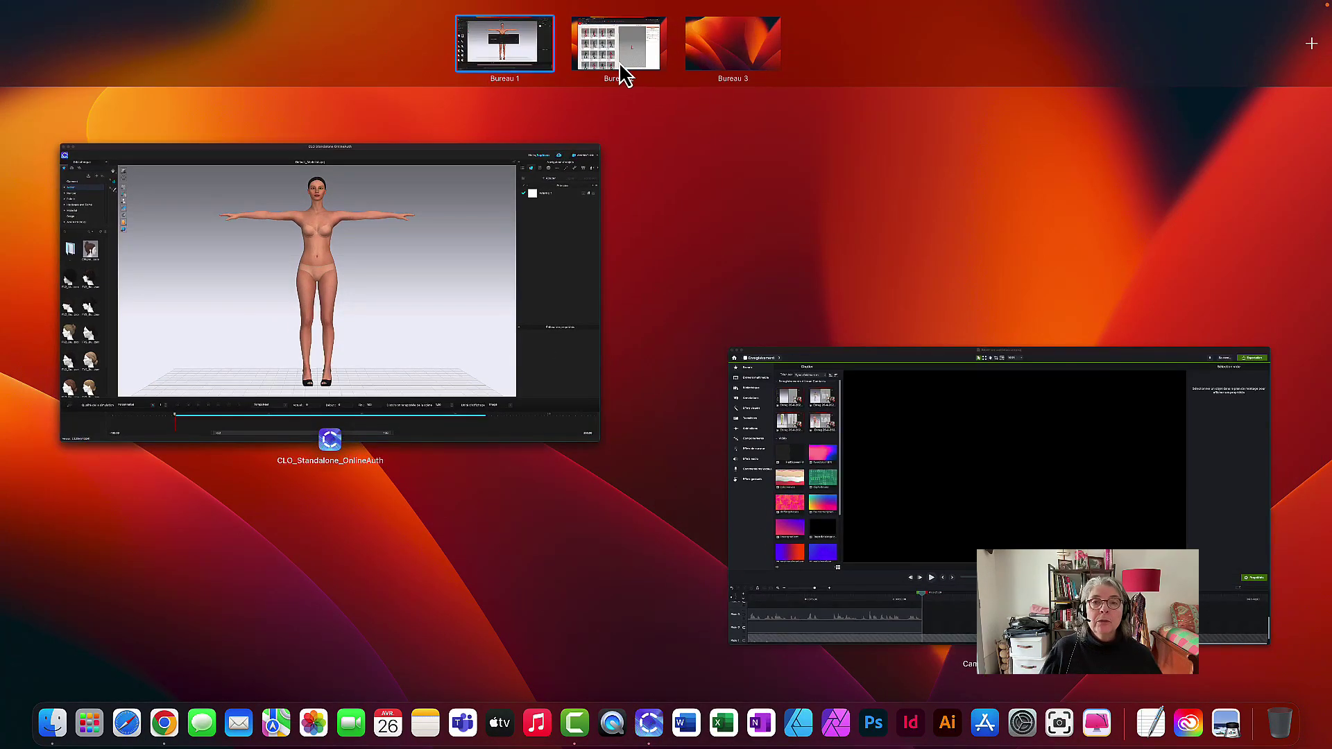
Switch to Chrome on Desktop 2 and go to page 2 of Mixamo's walk results.
left_click(619, 65)
left_click(668, 141)
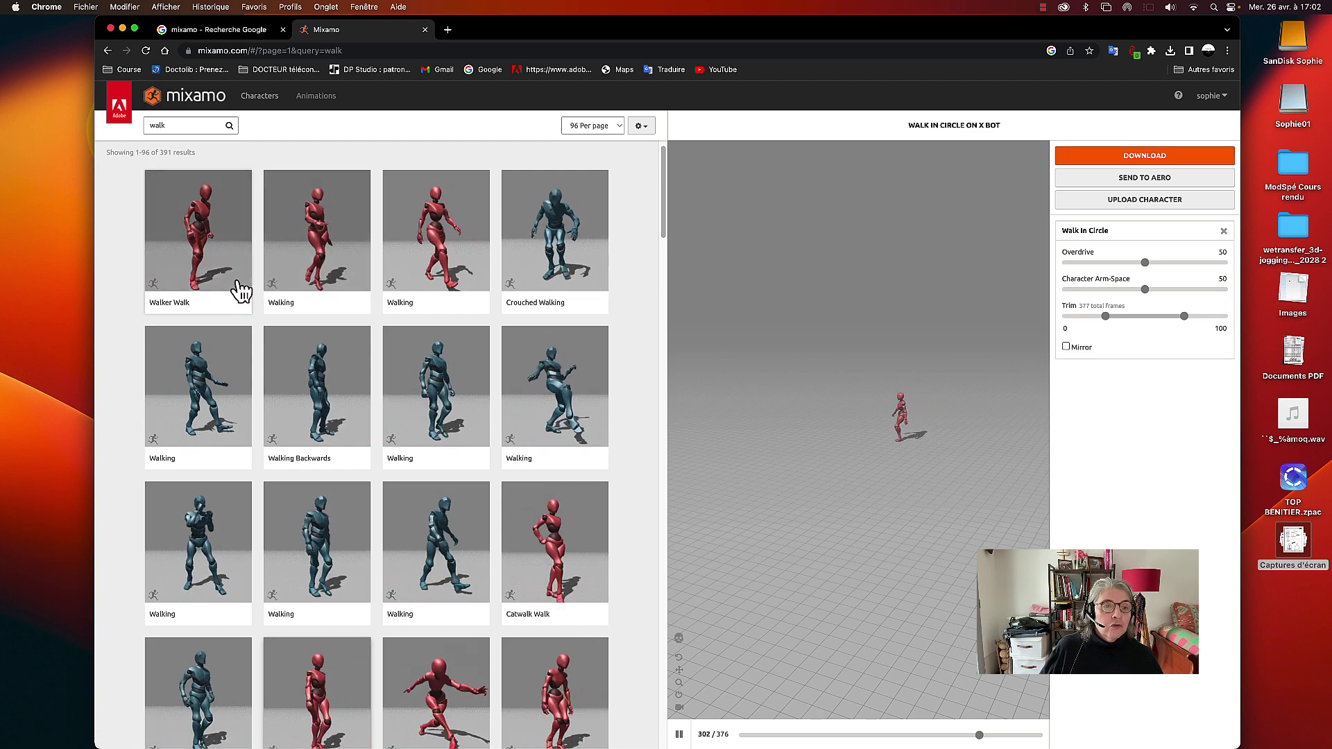
double_click(167, 125)
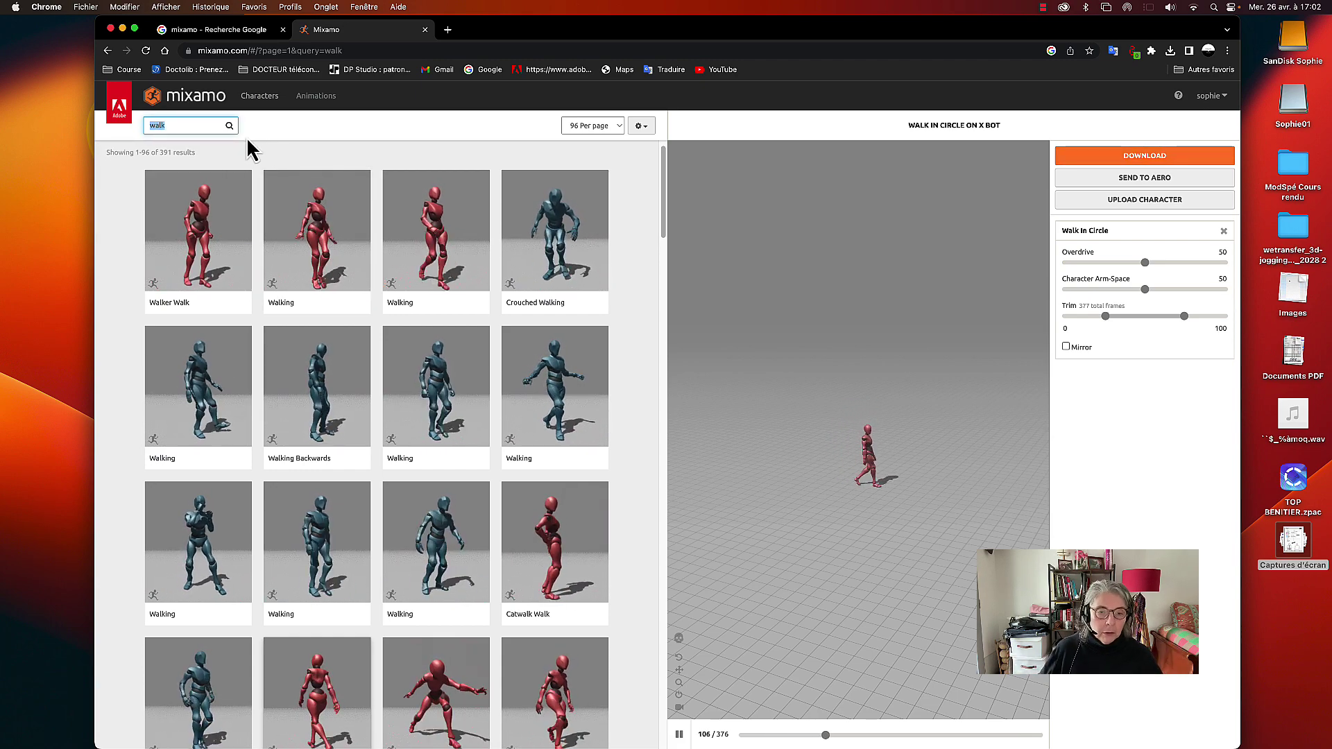
left_click_drag(665, 184, 668, 734)
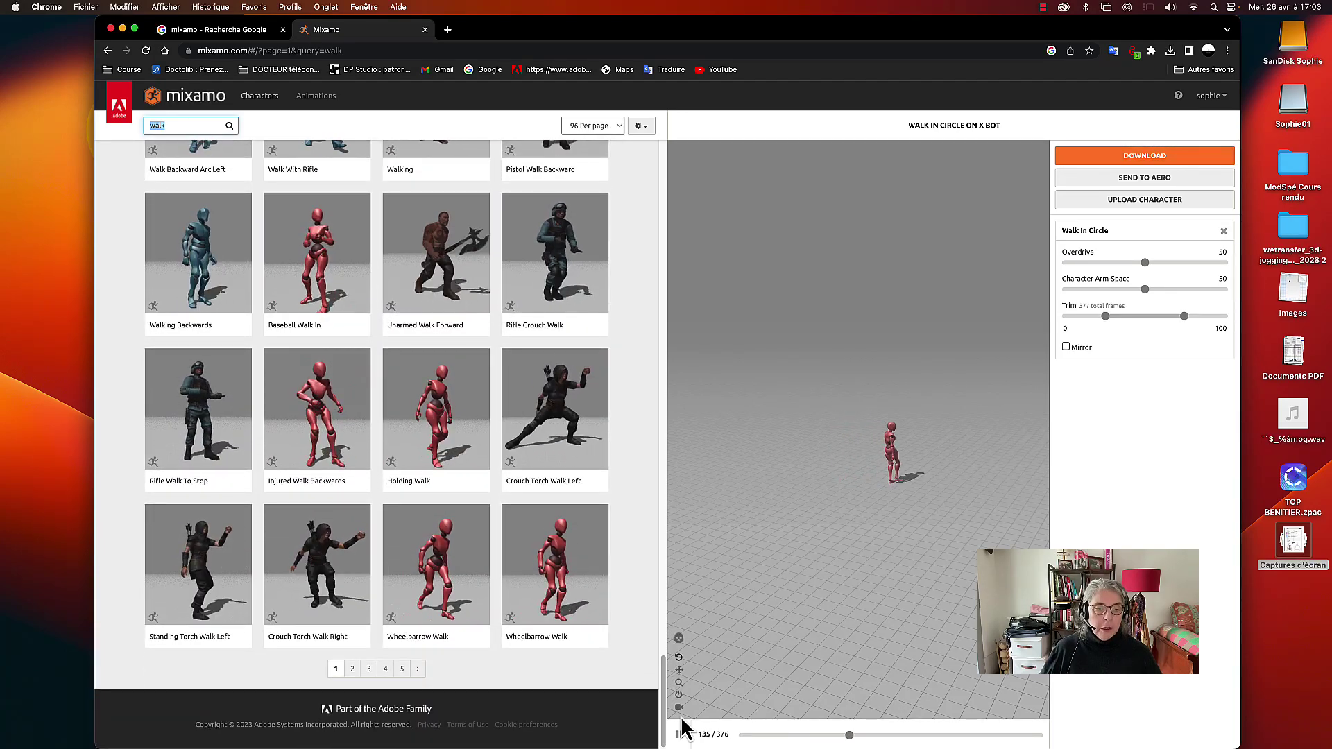
left_click(419, 669)
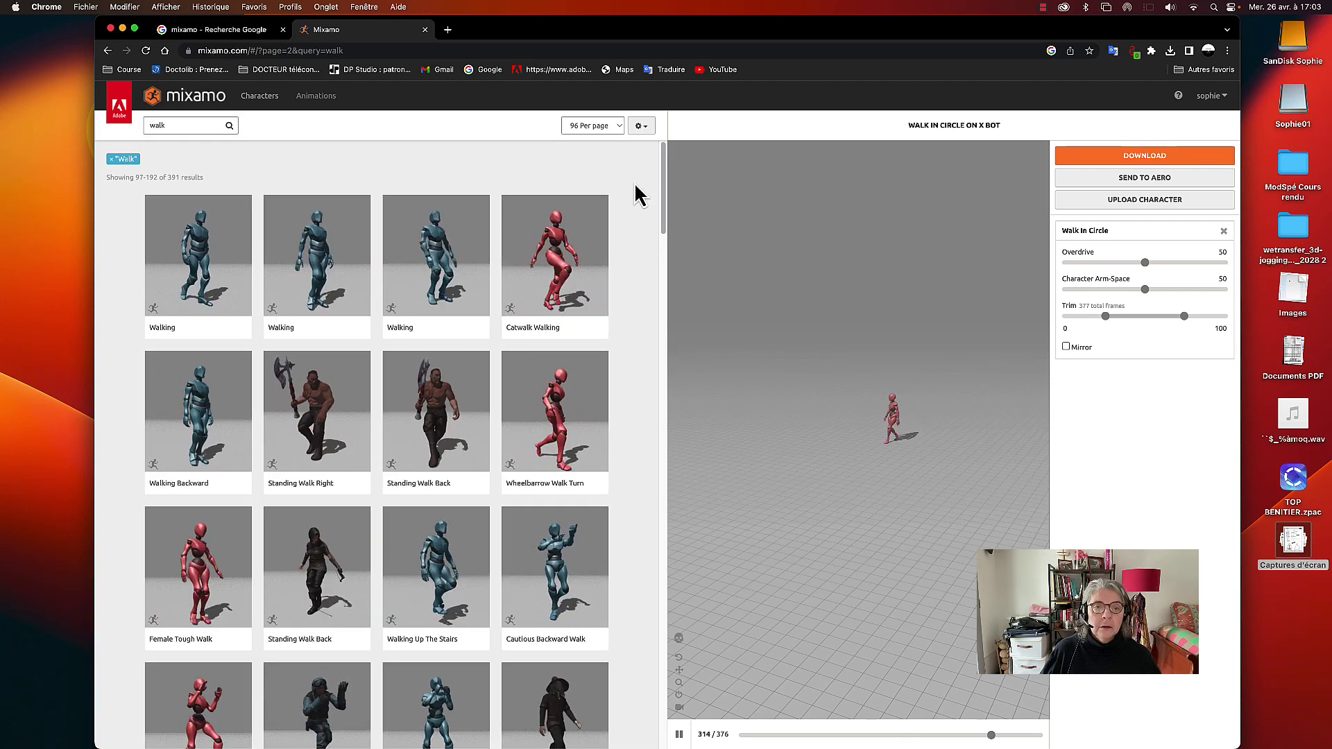
Preview Catwalk Walking on X Bot, orbiting the camera so the character faces forward.
left_click(551, 292)
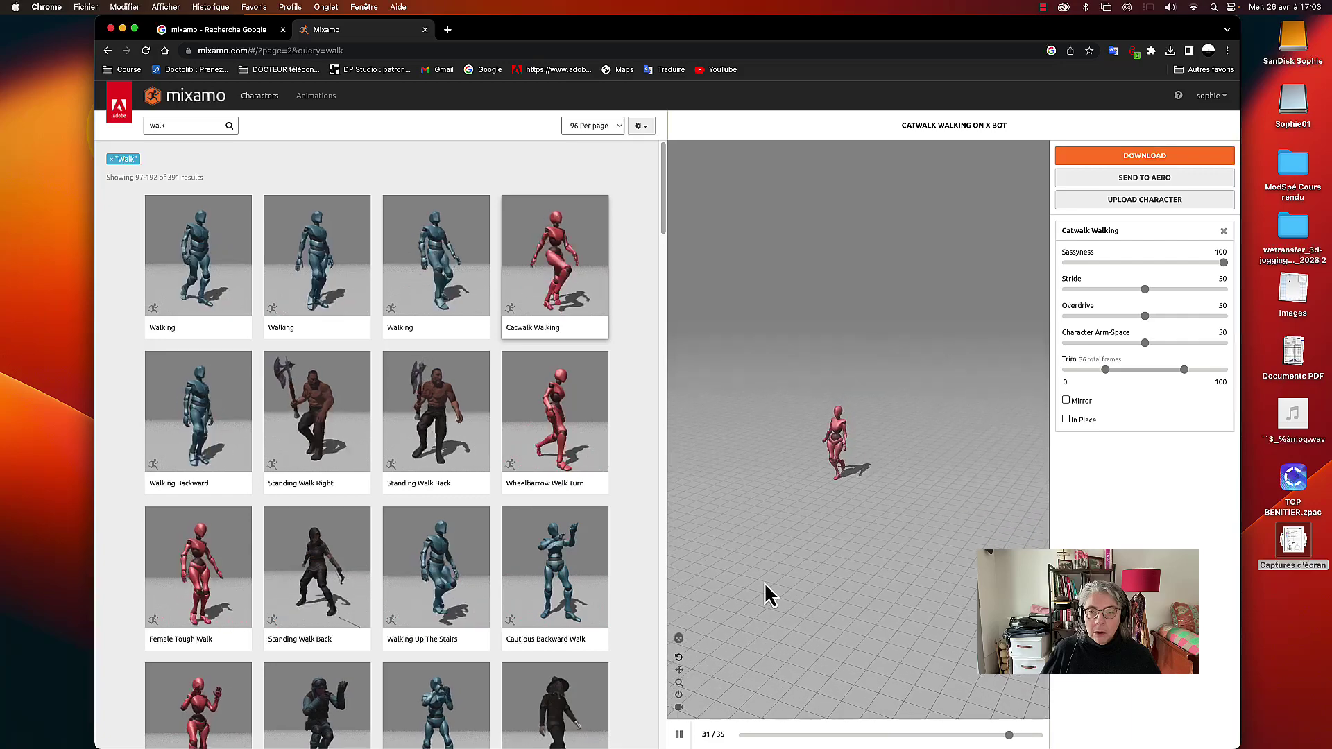
scroll(766, 579, "up", 5)
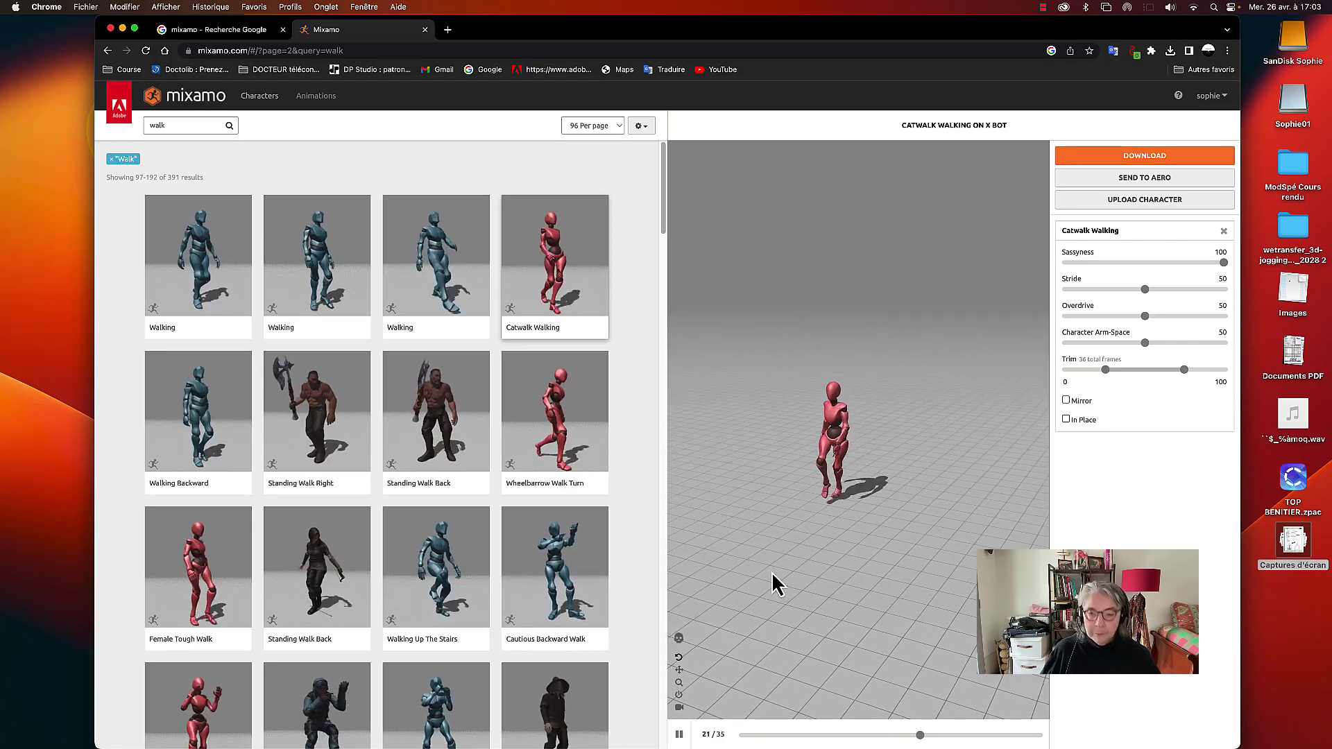
left_click_drag(771, 572, 848, 552)
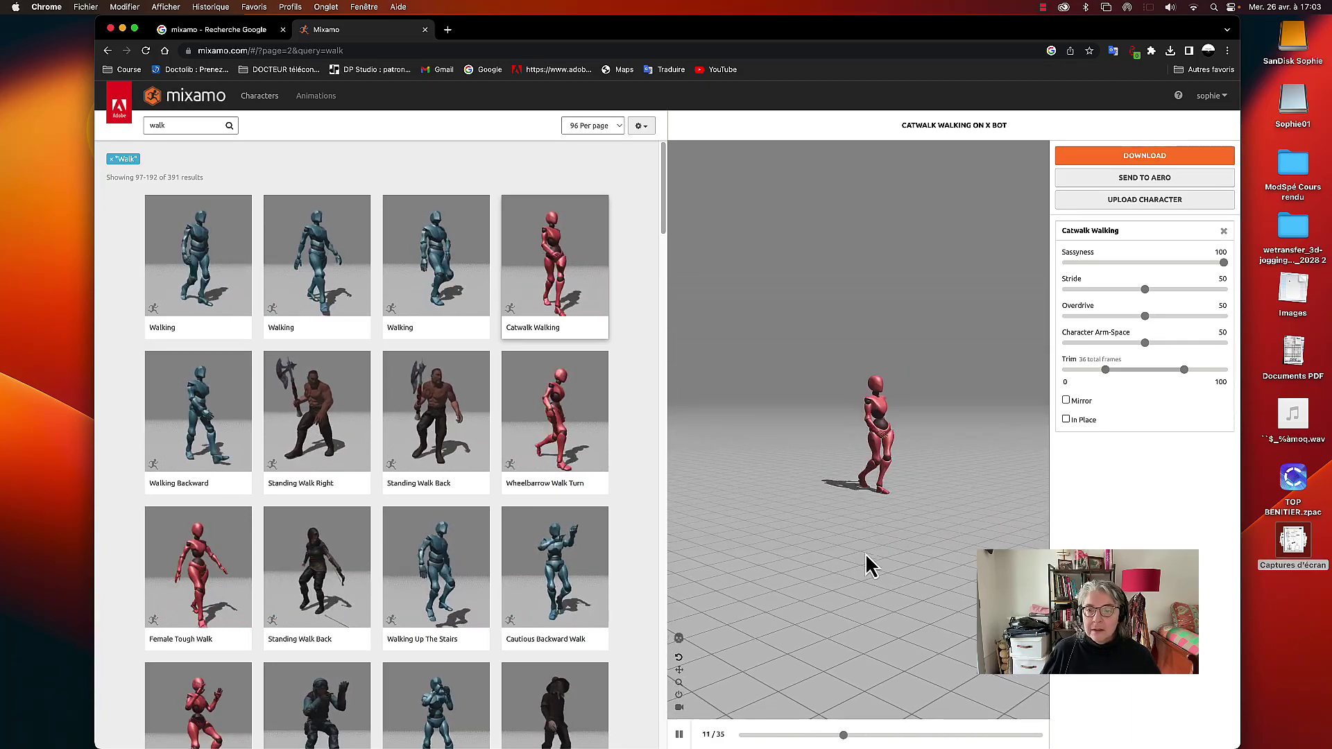
left_click_drag(860, 552, 824, 555)
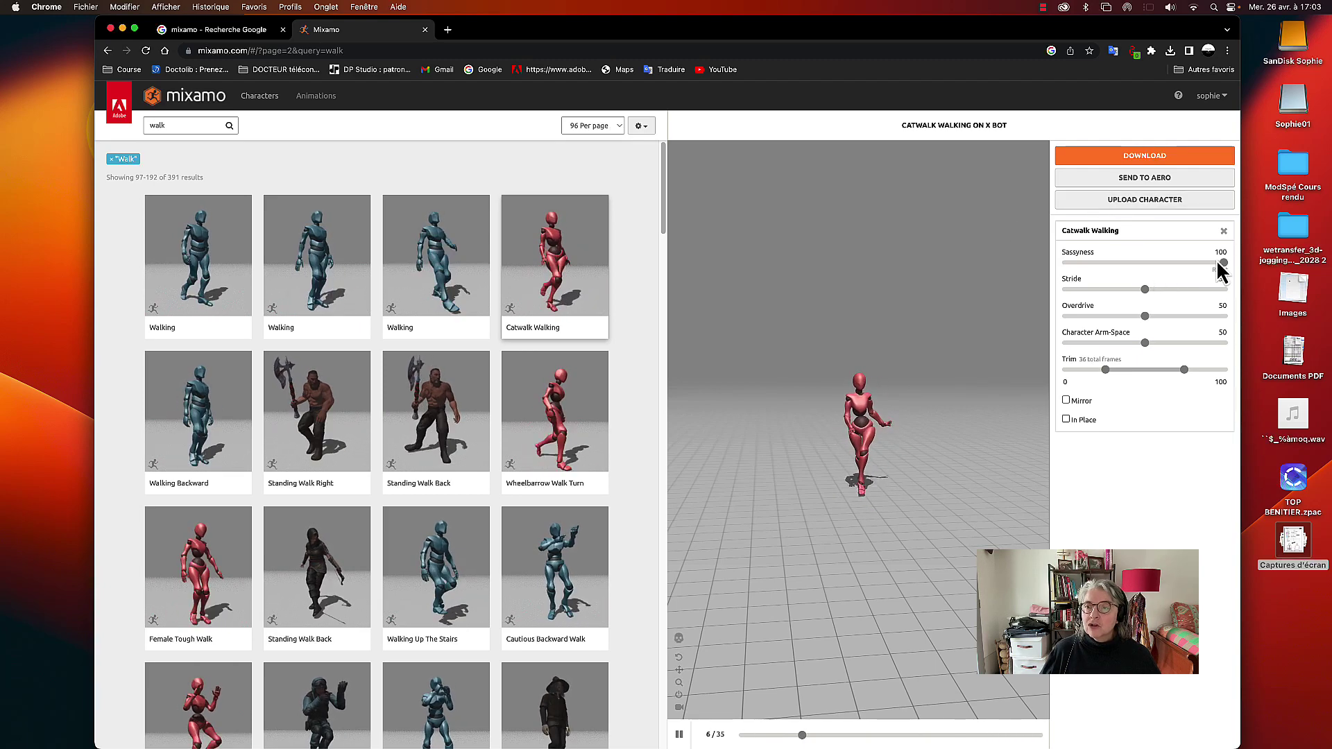
Tweak Sassyness and Stride, set Overdrive 34, Character Arm-Space 62 and trim start -20.
left_click_drag(1223, 264, 1187, 272)
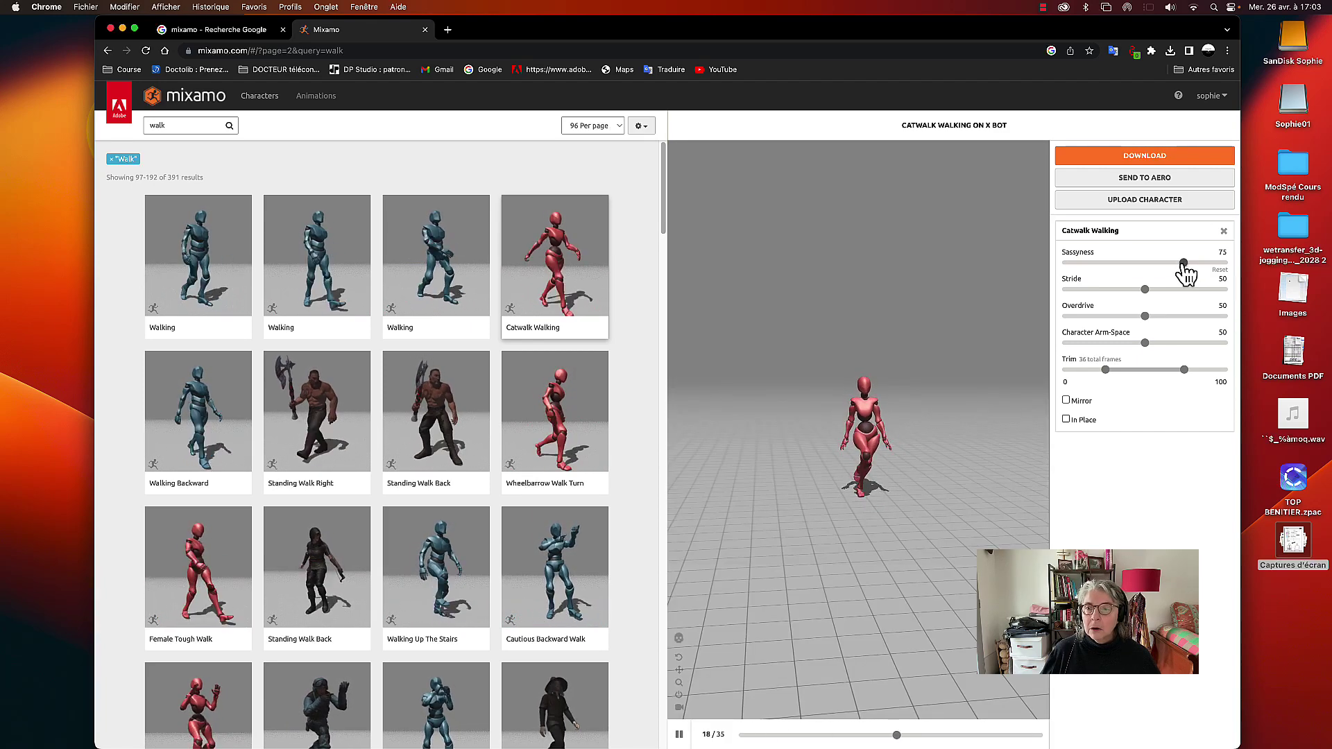
left_click_drag(1145, 290, 1162, 290)
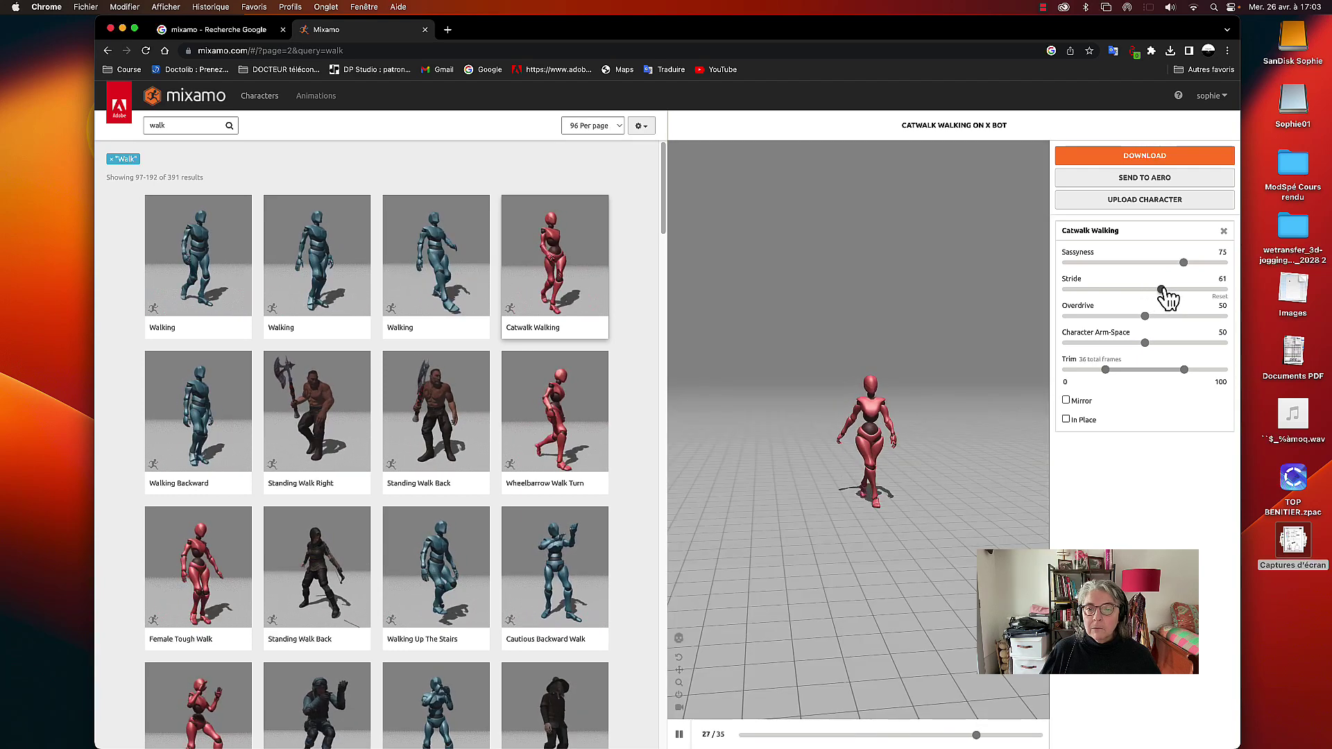
left_click_drag(1145, 317, 1118, 316)
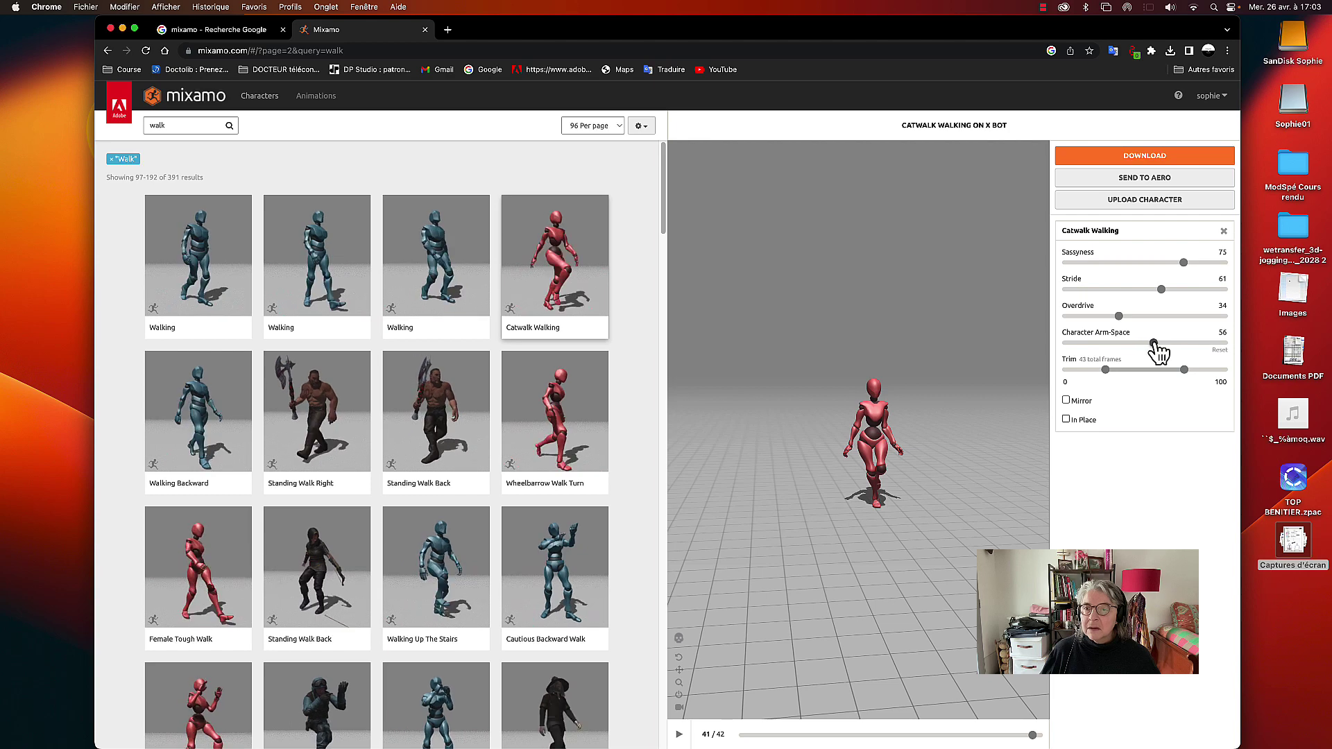
left_click(1164, 342)
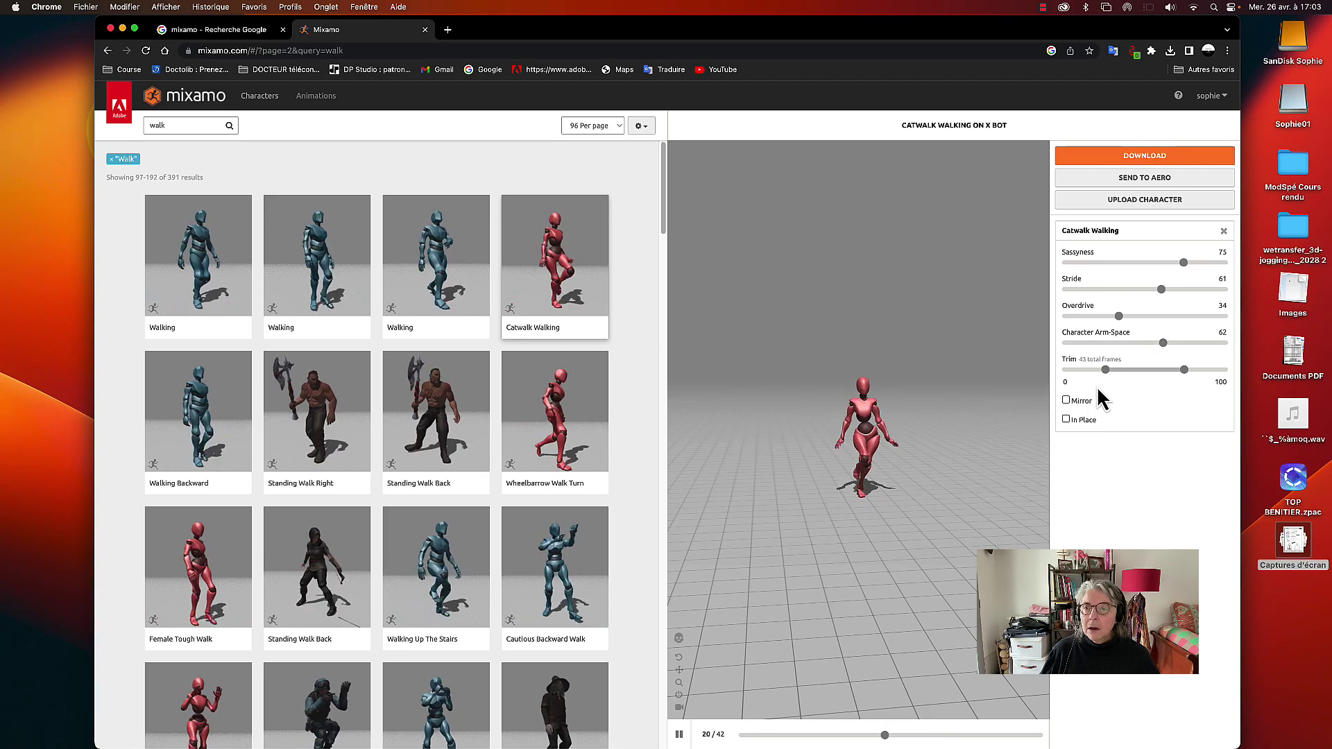
left_click_drag(1105, 369, 1089, 370)
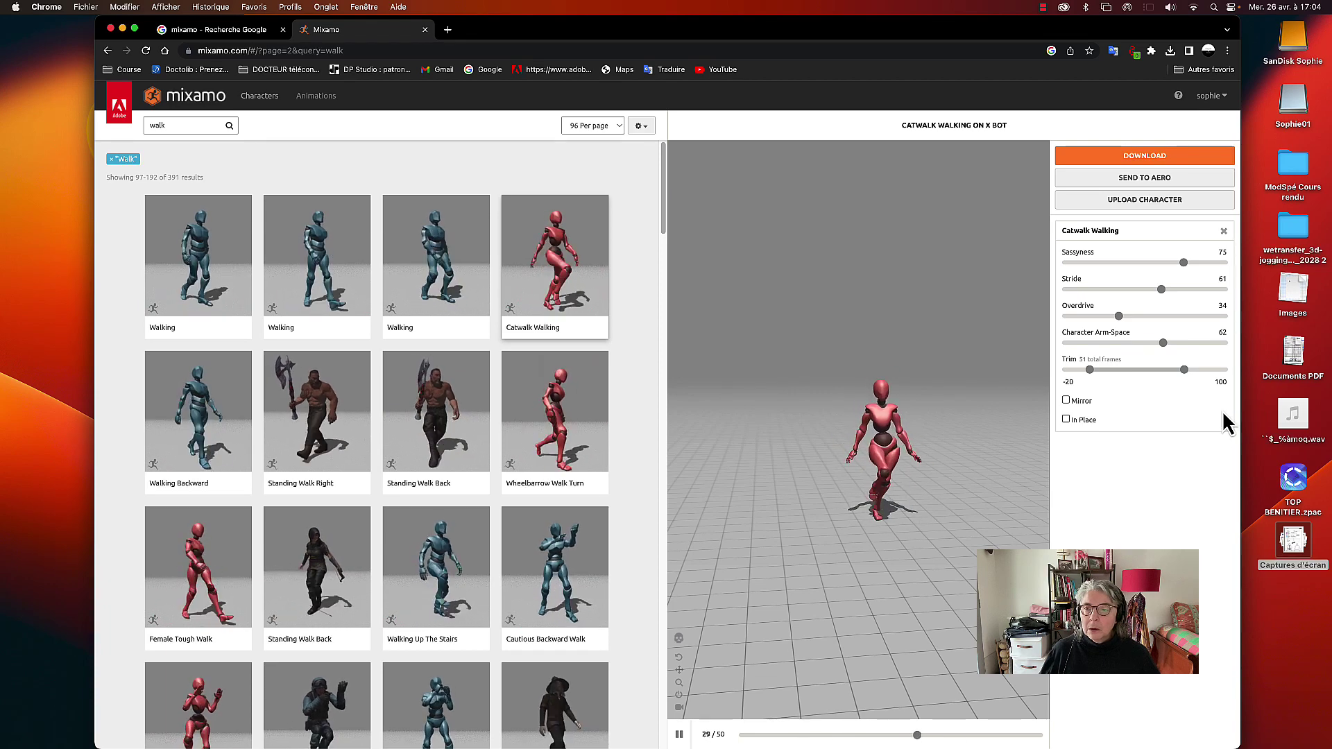
Pause the preview, extend the trim end to 114, and settle Overdrive at 42.
left_click(1188, 373)
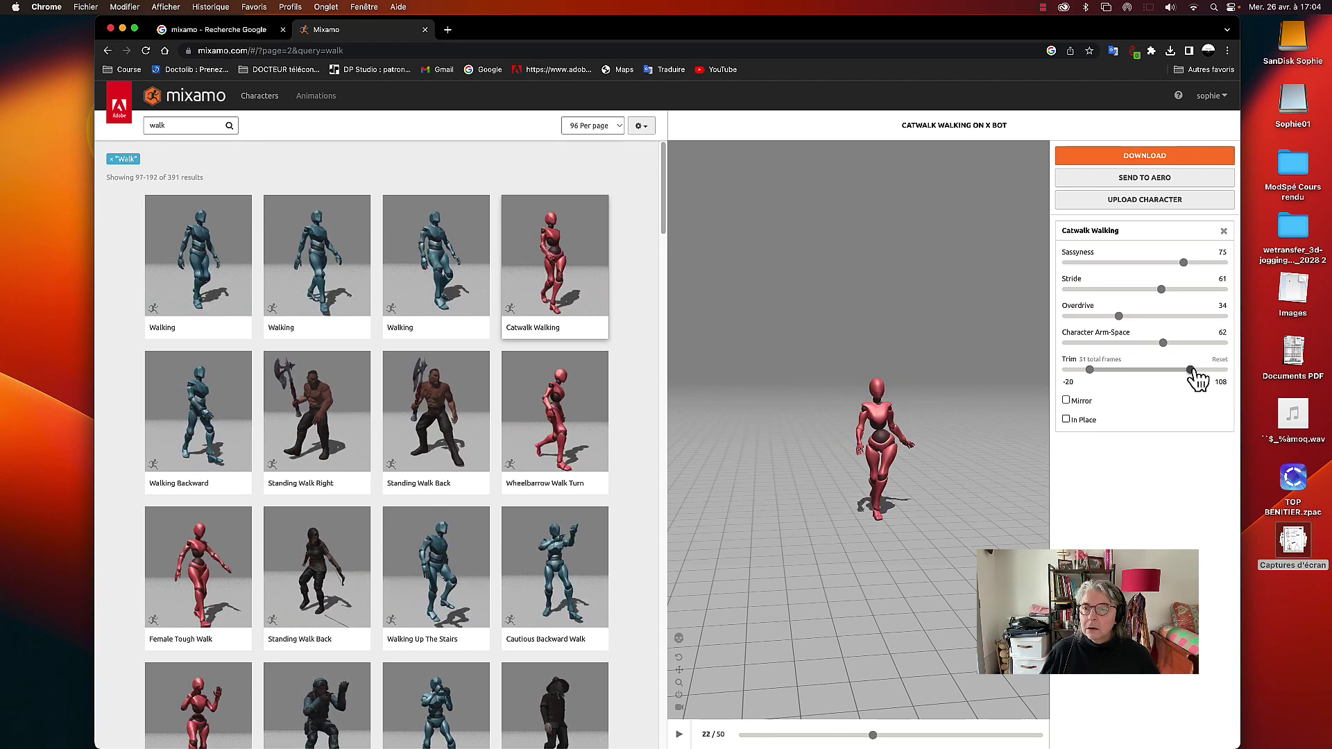
left_click_drag(1198, 375, 1196, 380)
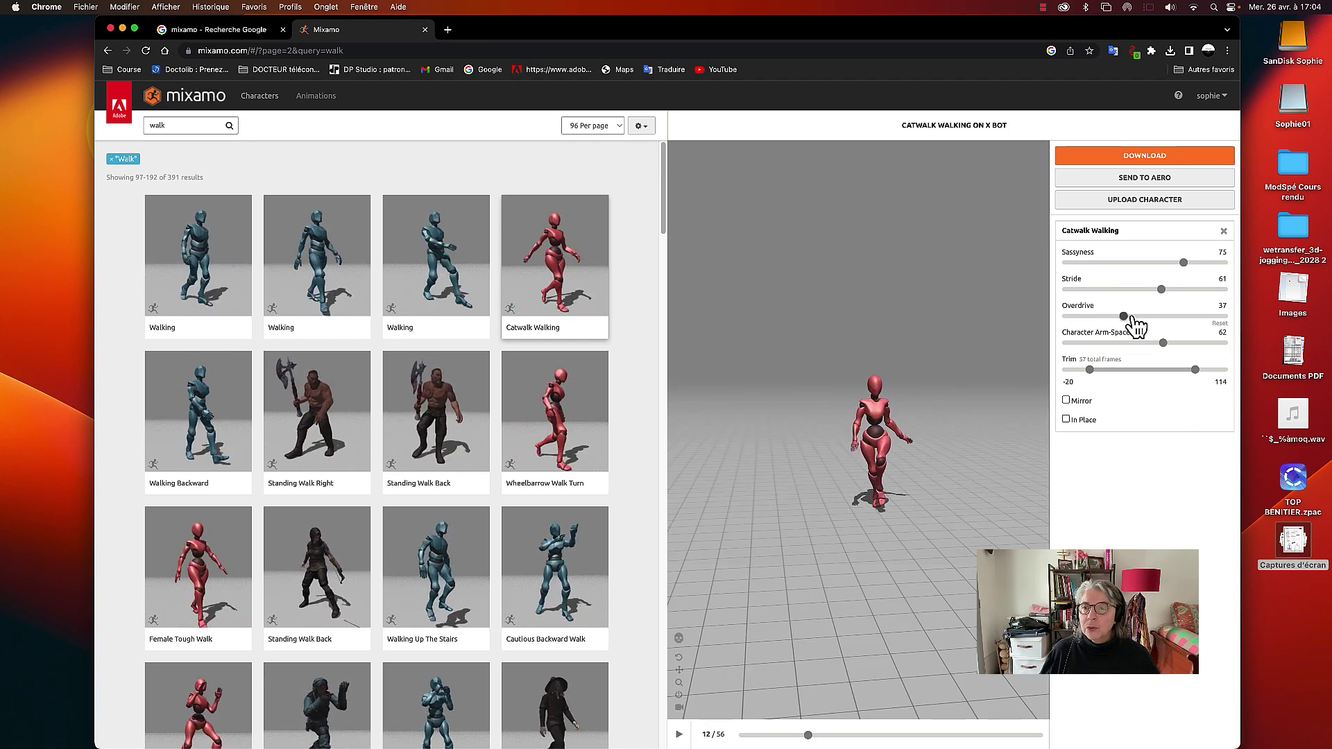
left_click_drag(1194, 319, 1225, 317)
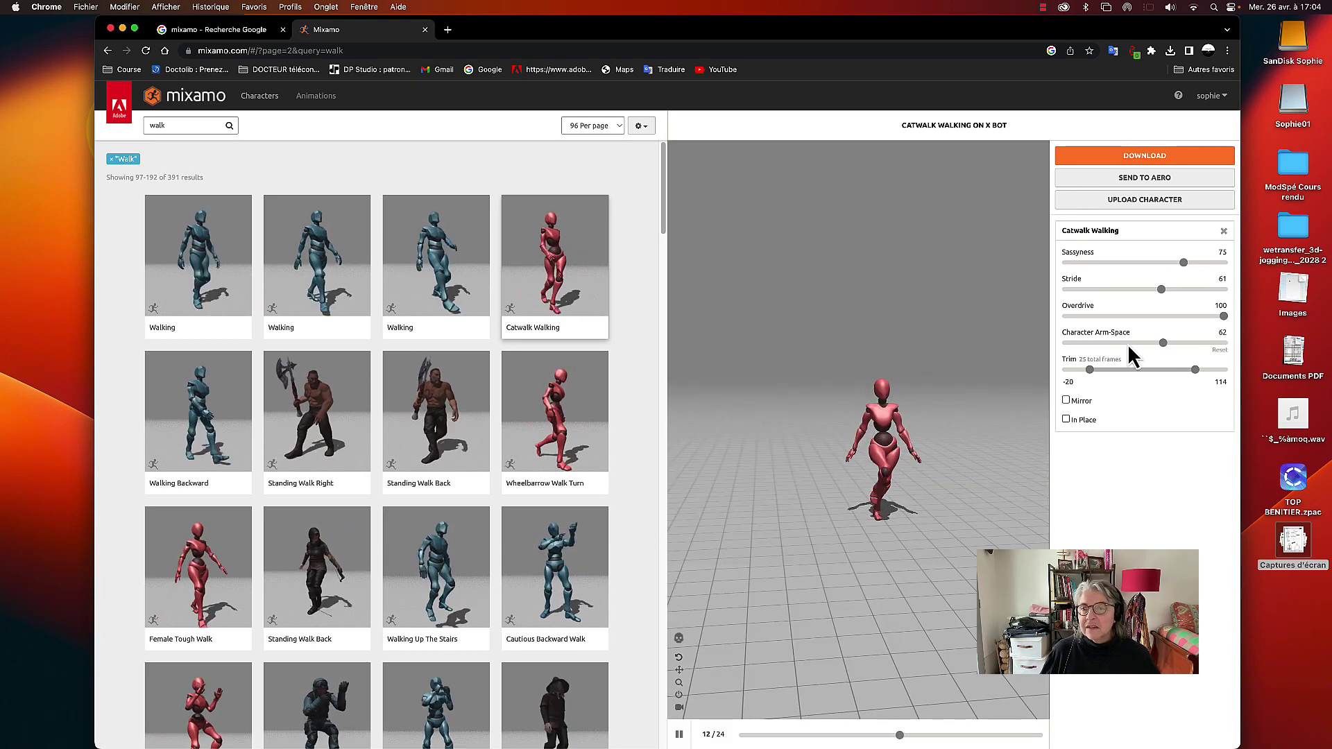
left_click(1221, 316)
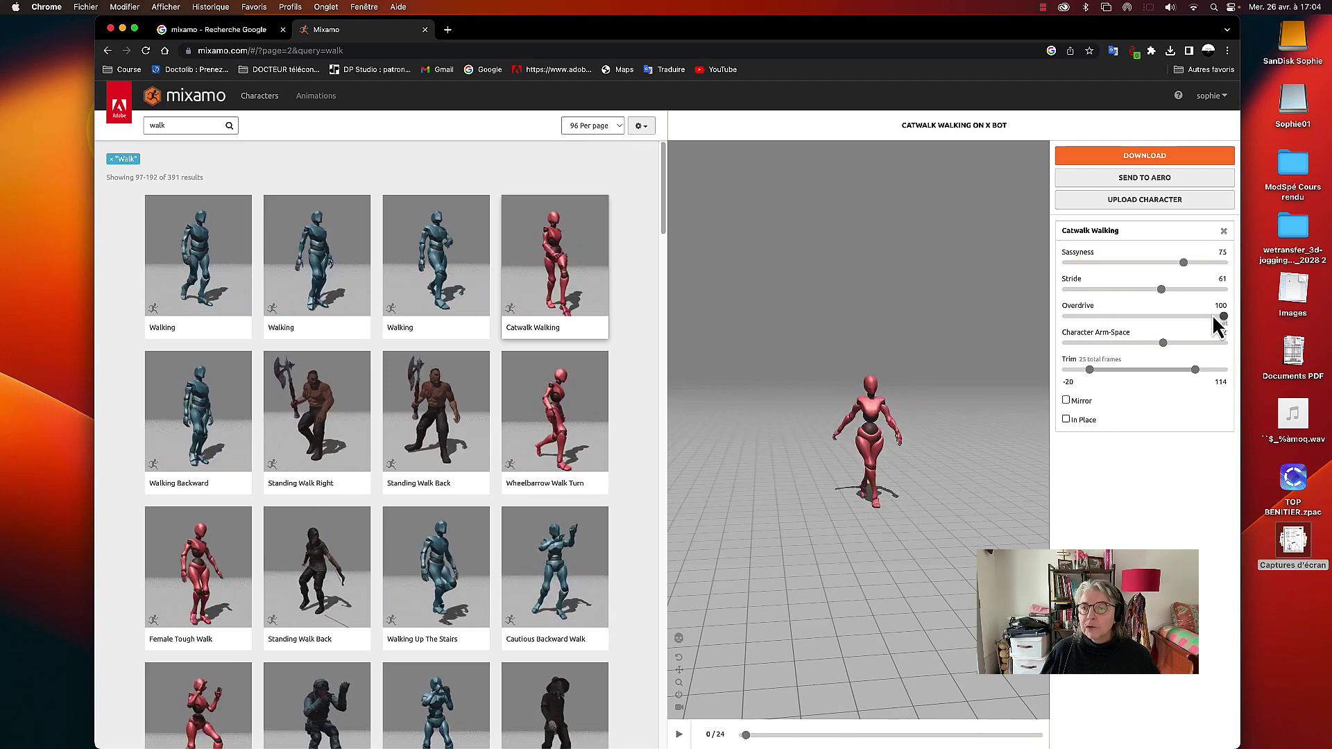
left_click(1145, 316)
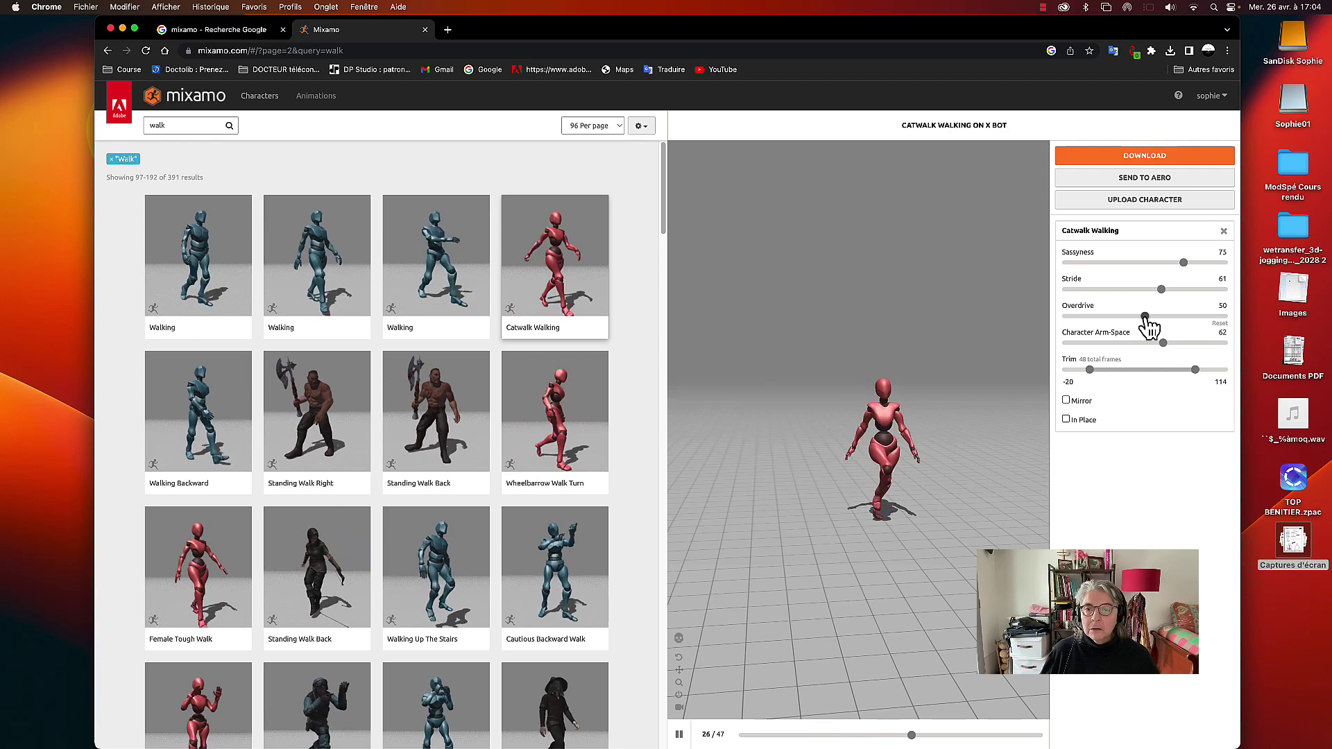
left_click_drag(1138, 316, 1131, 317)
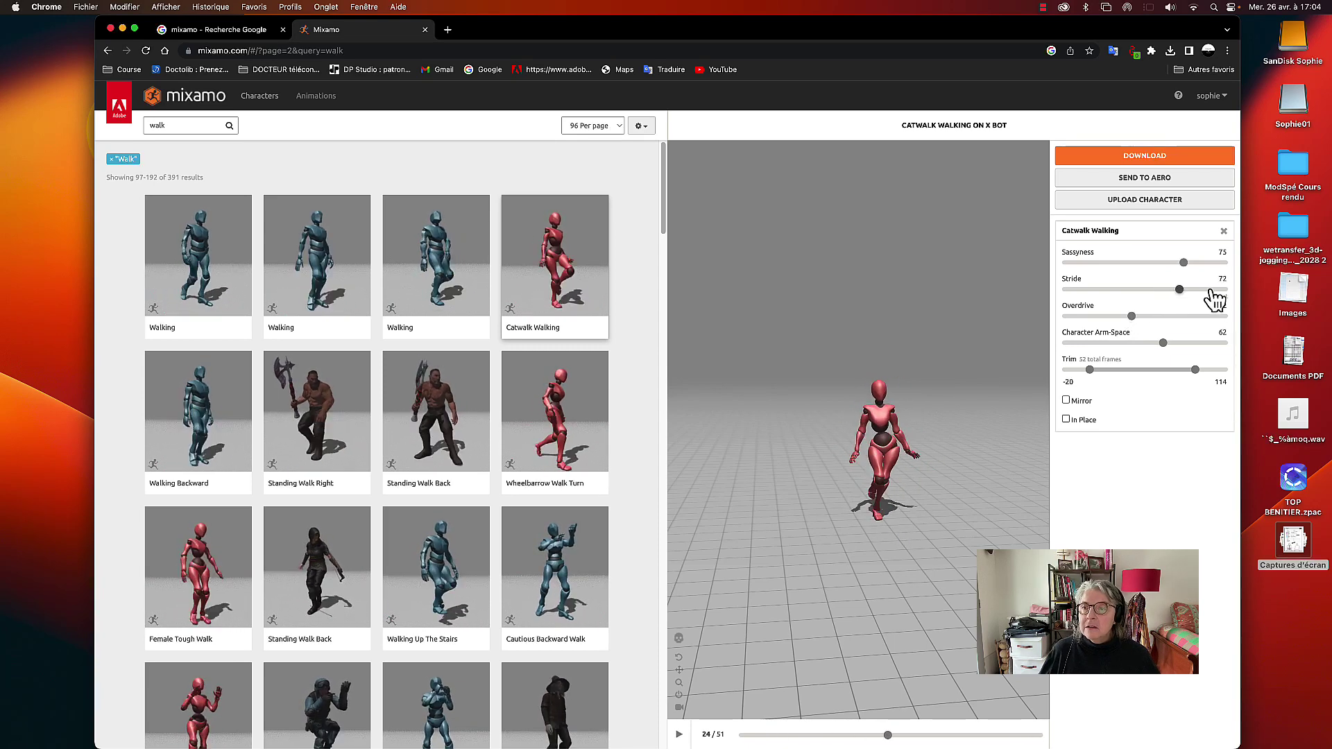
Set Sassyness to 53 and shorten the Stride down to 8.
left_click_drag(1211, 292, 1235, 290)
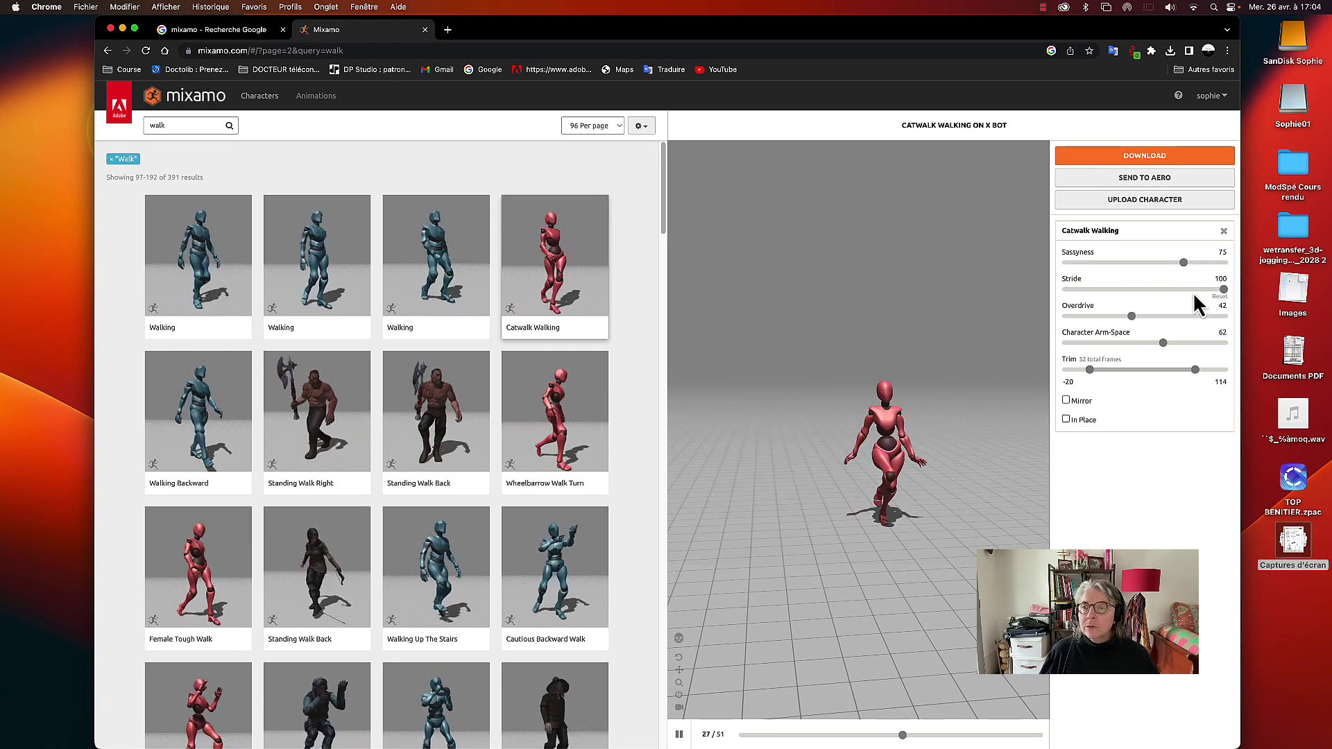
left_click(1189, 289)
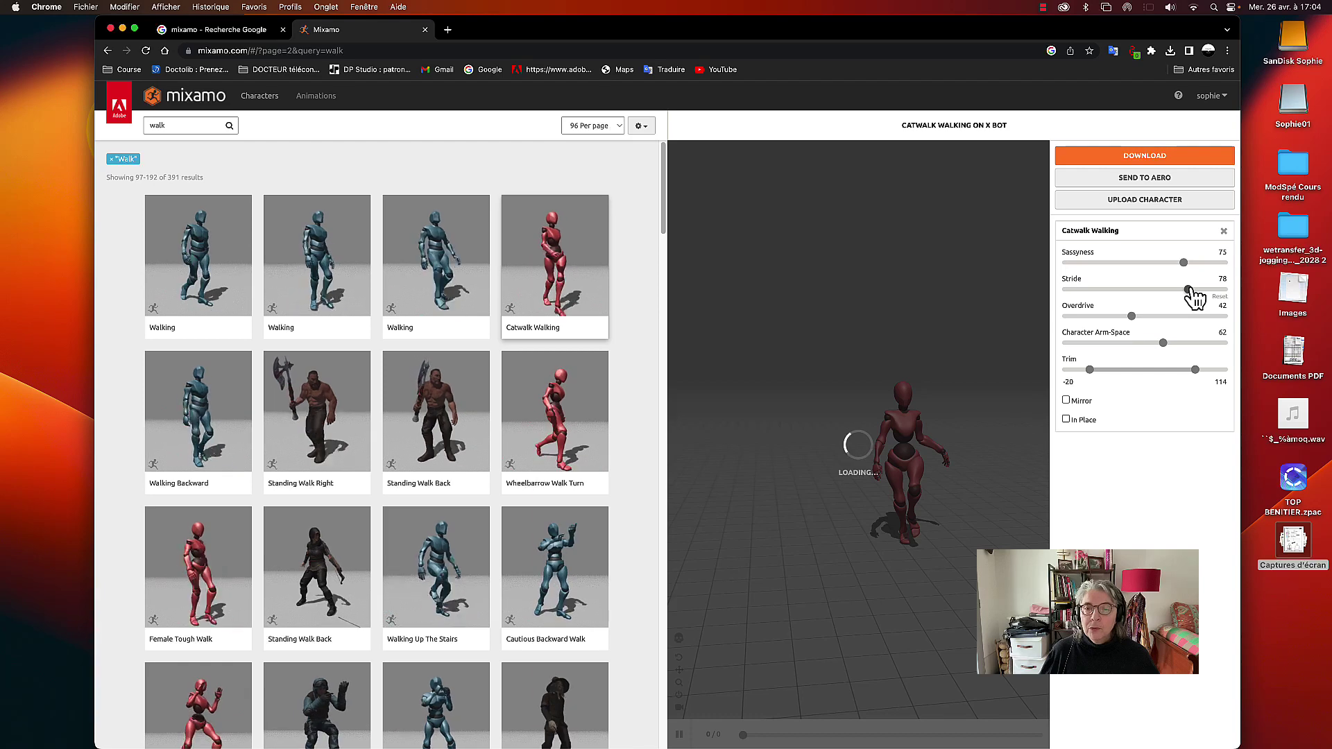
left_click_drag(1189, 289, 1111, 292)
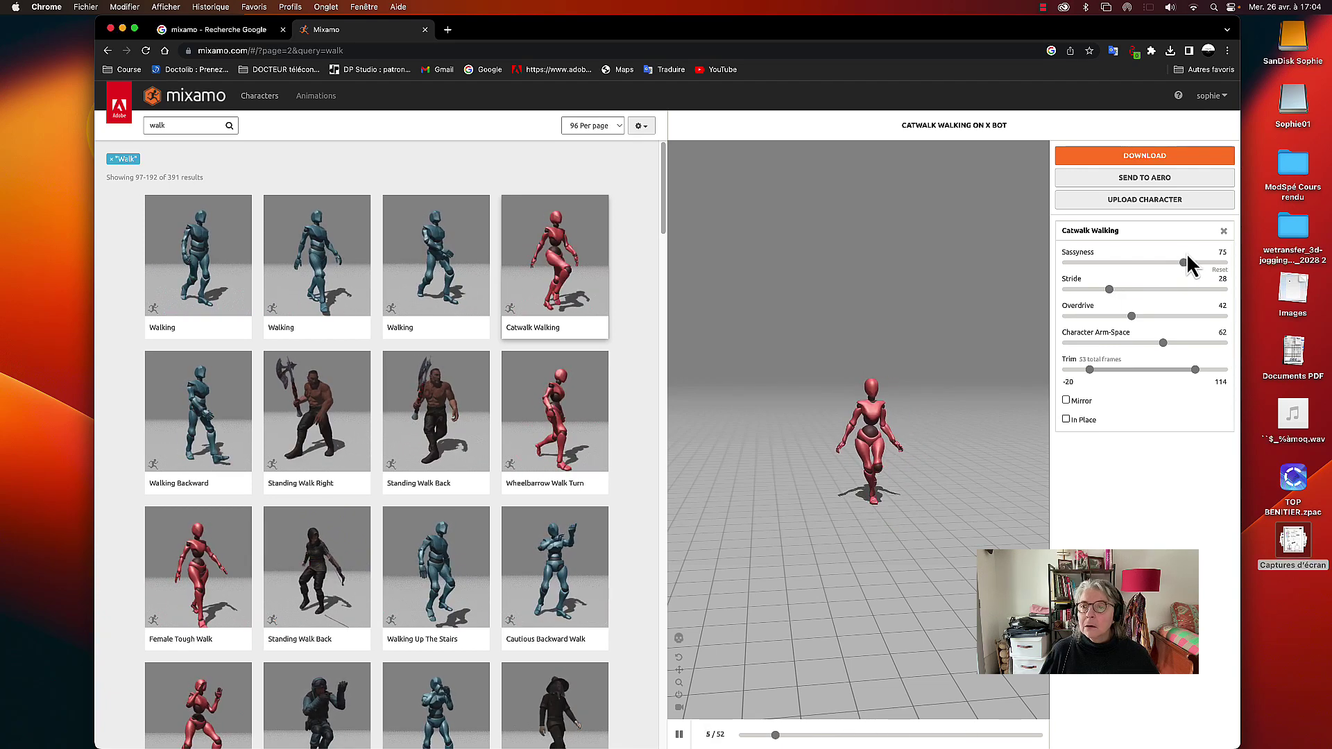
left_click_drag(1184, 263, 1066, 276)
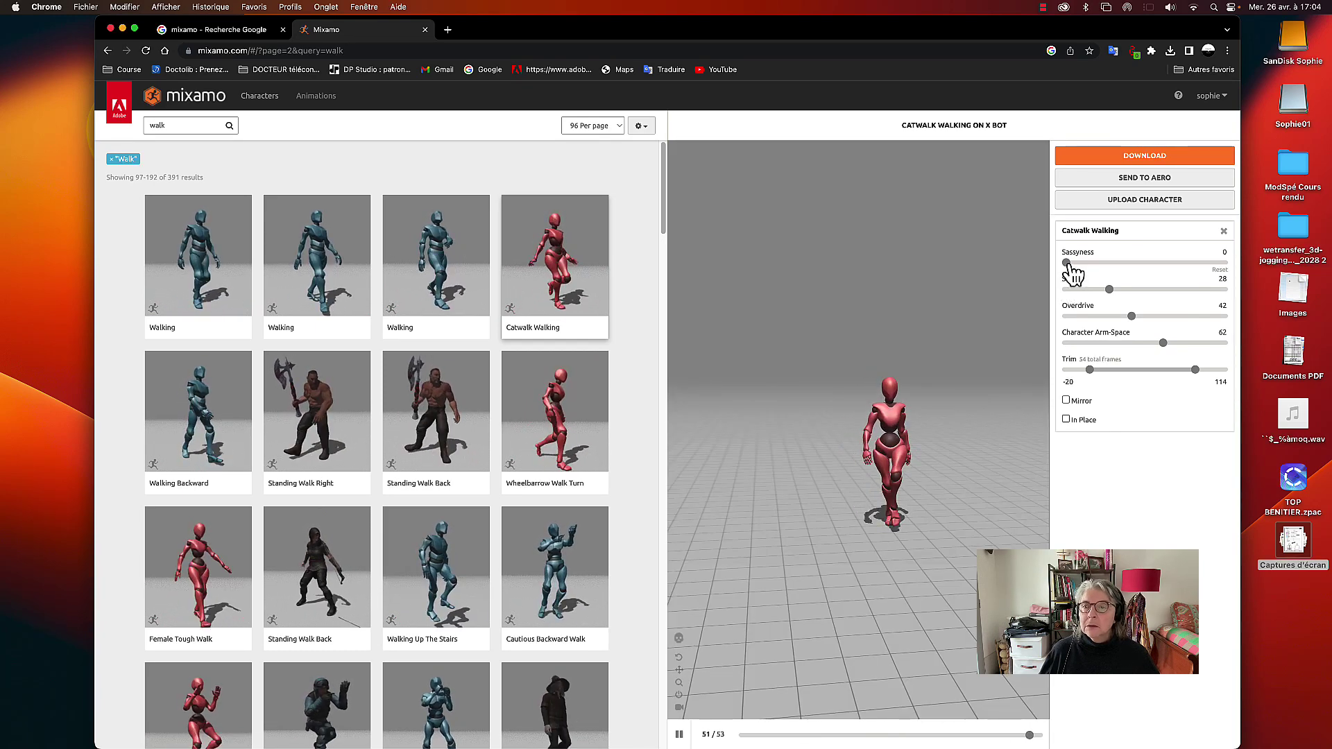
left_click_drag(1066, 263, 1135, 274)
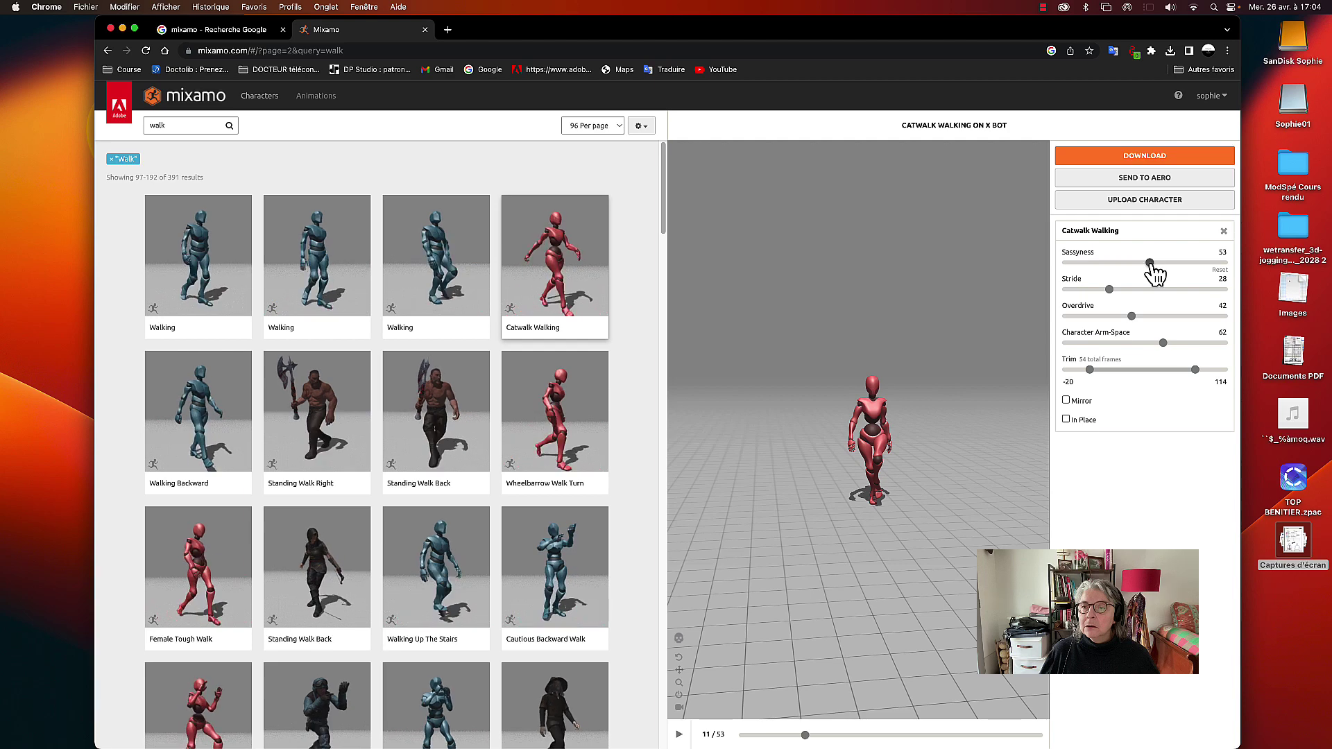
left_click(1151, 263)
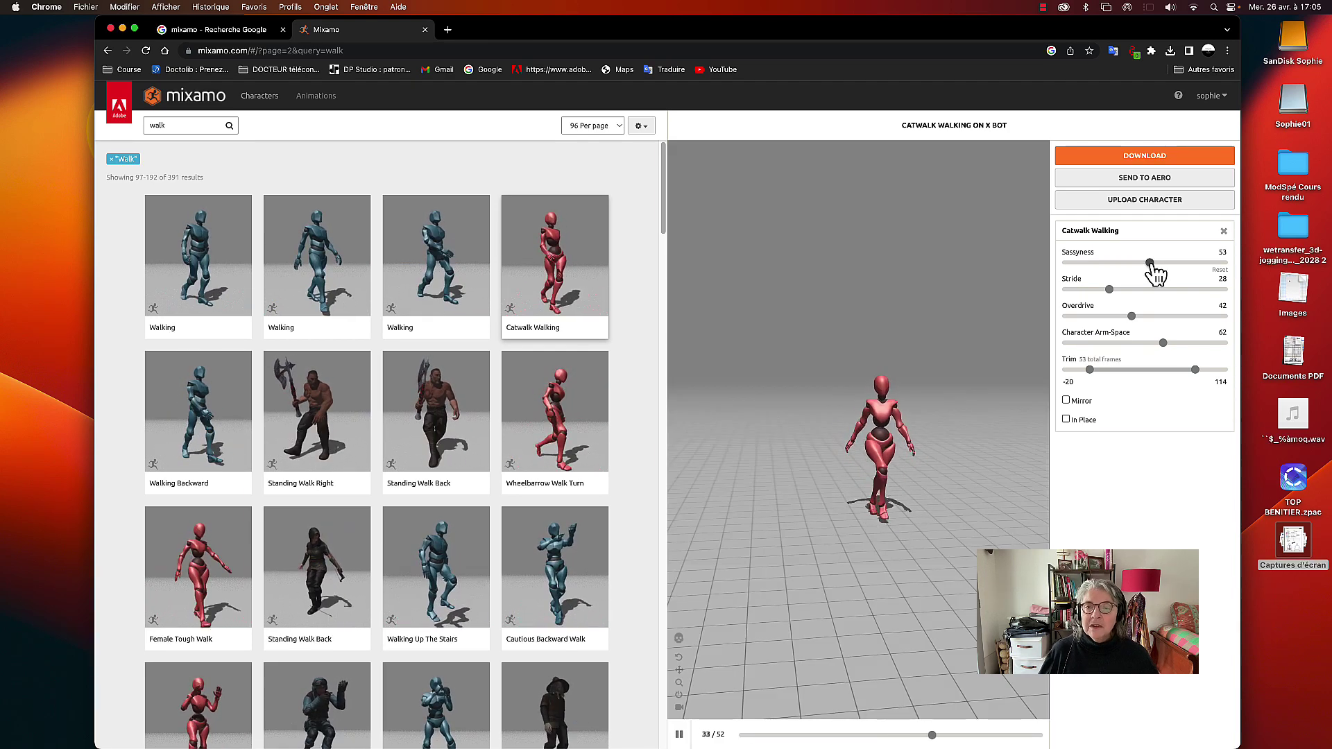
left_click_drag(1110, 290, 1146, 290)
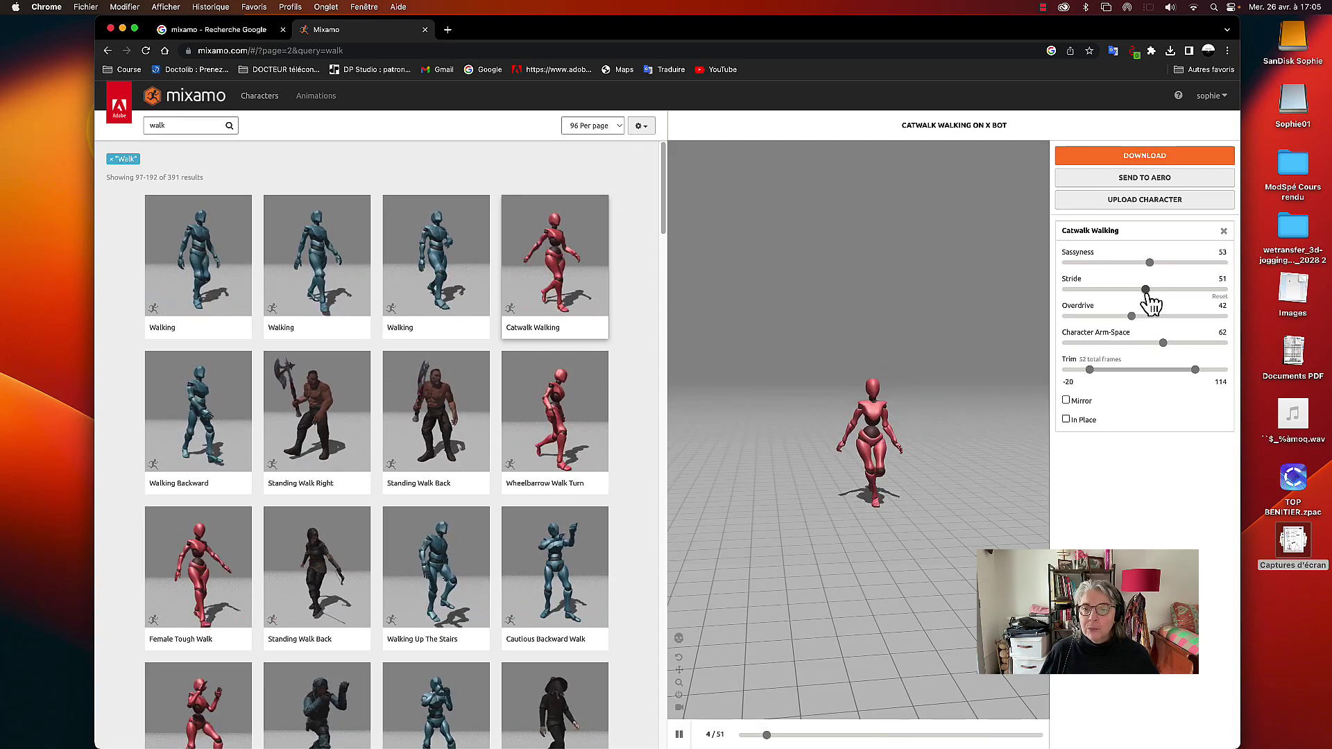
left_click_drag(1146, 290, 1080, 290)
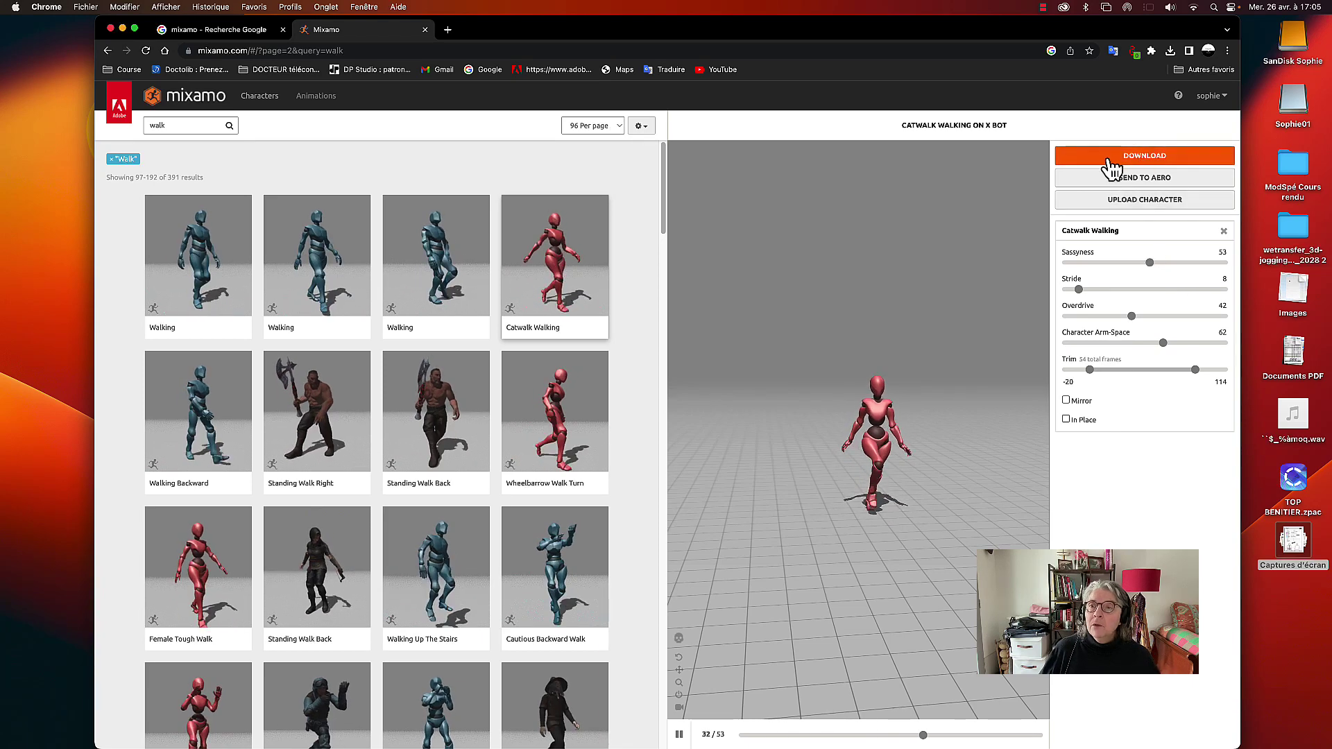
Save the walk as Catwalk Walking.fbx at 60 fps into the mouvement avatar folder.
left_click(1143, 157)
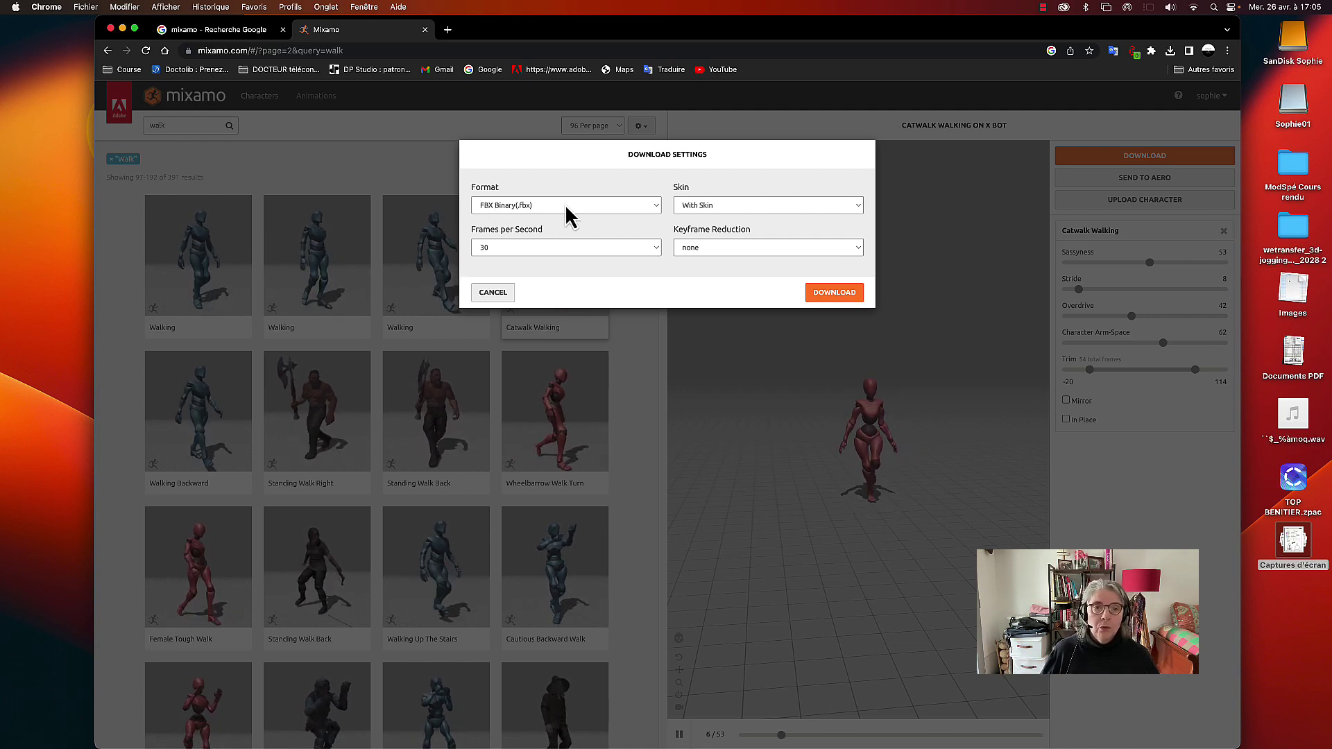
left_click(587, 246)
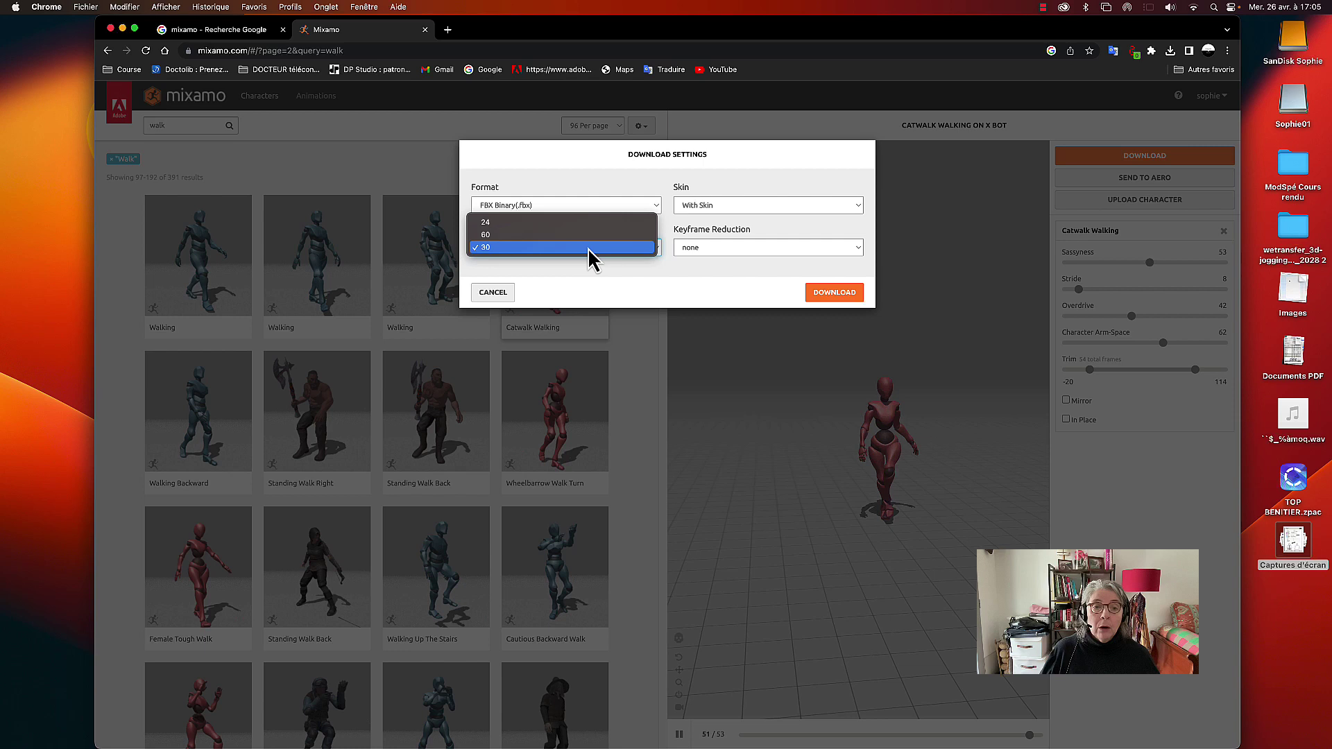
left_click(514, 235)
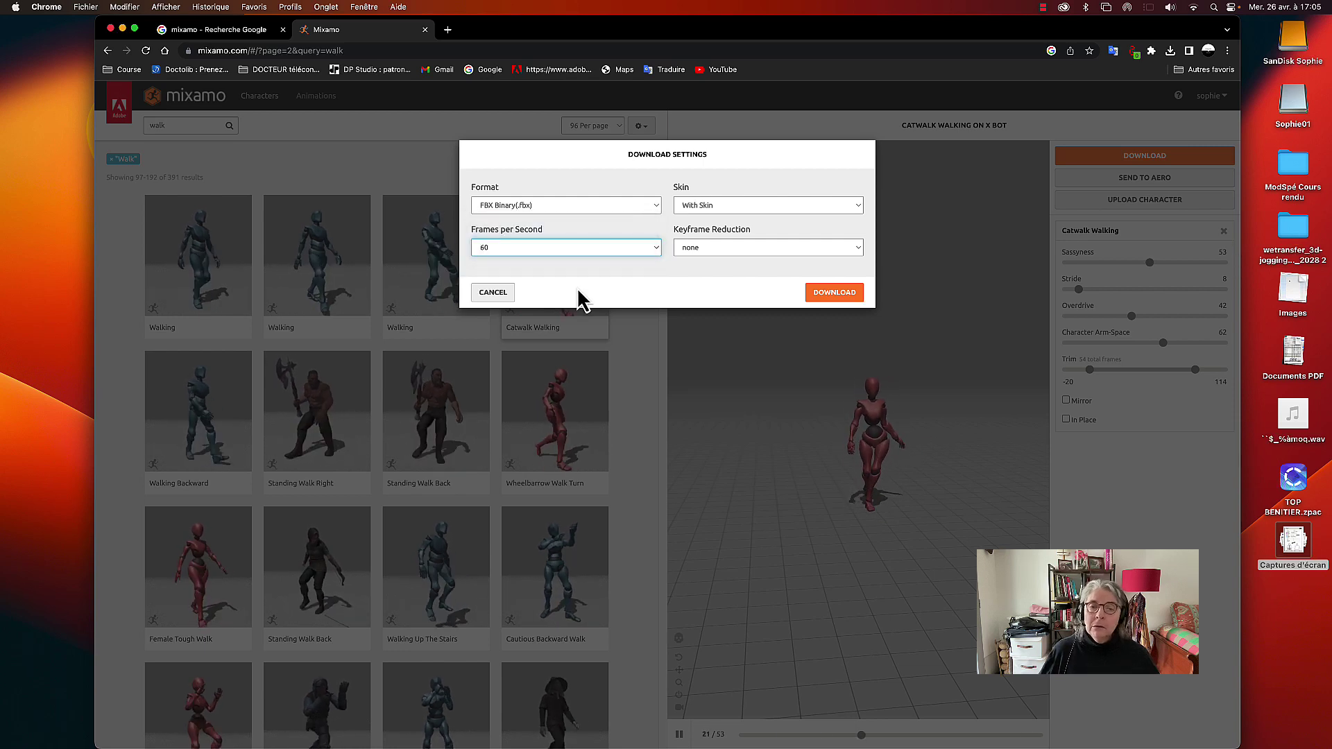
left_click(835, 292)
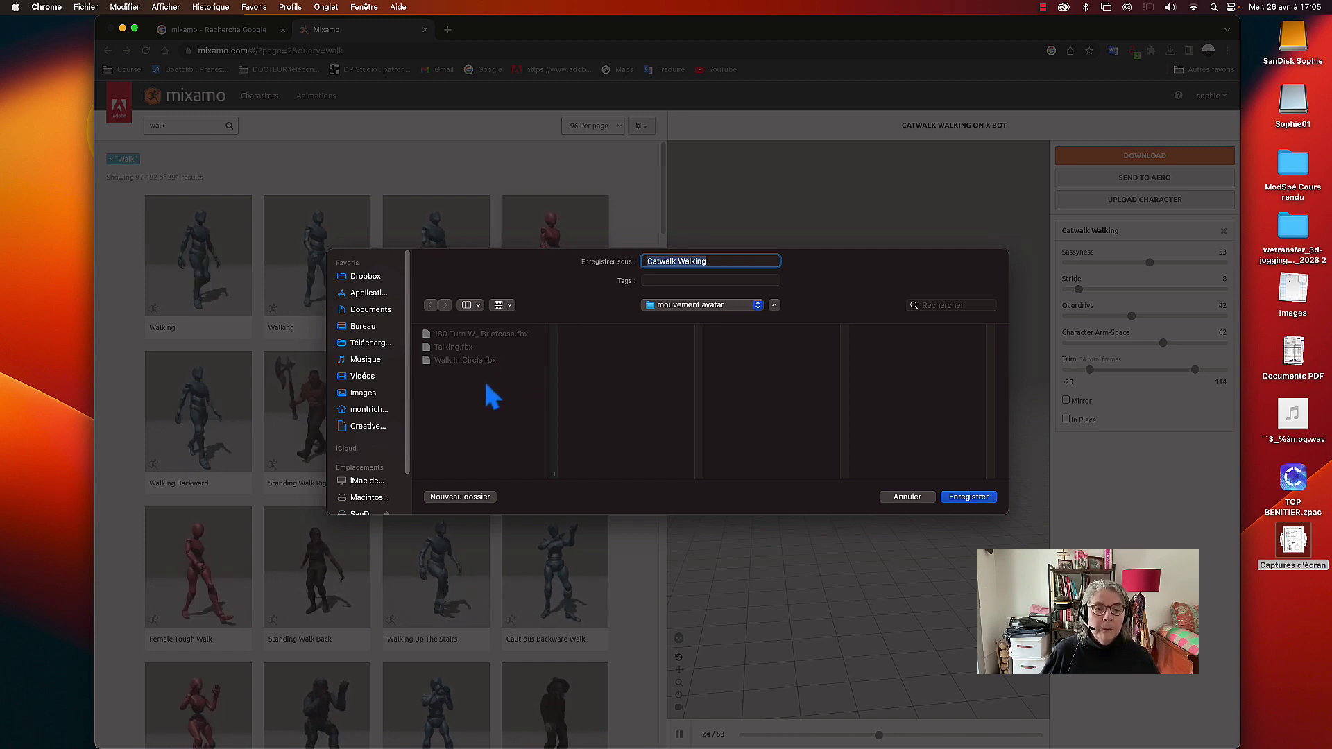
left_click(729, 260)
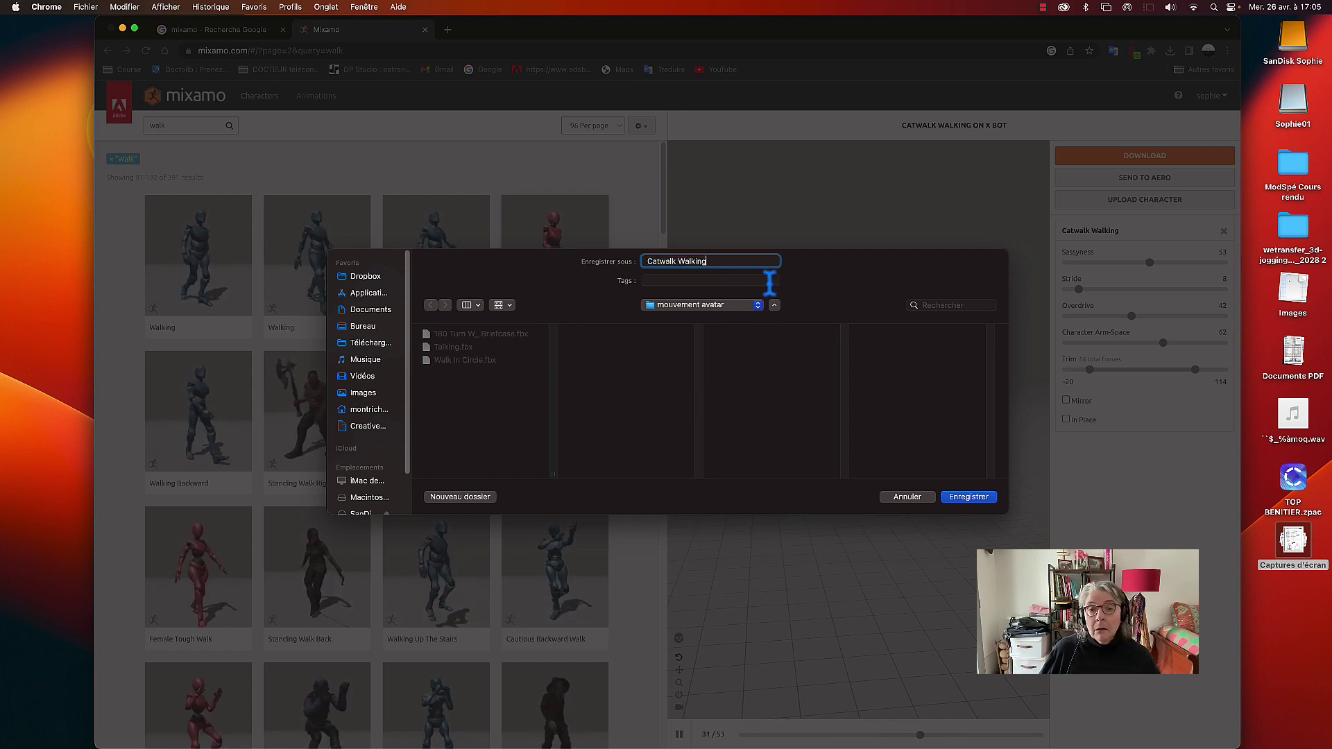
left_click(969, 496)
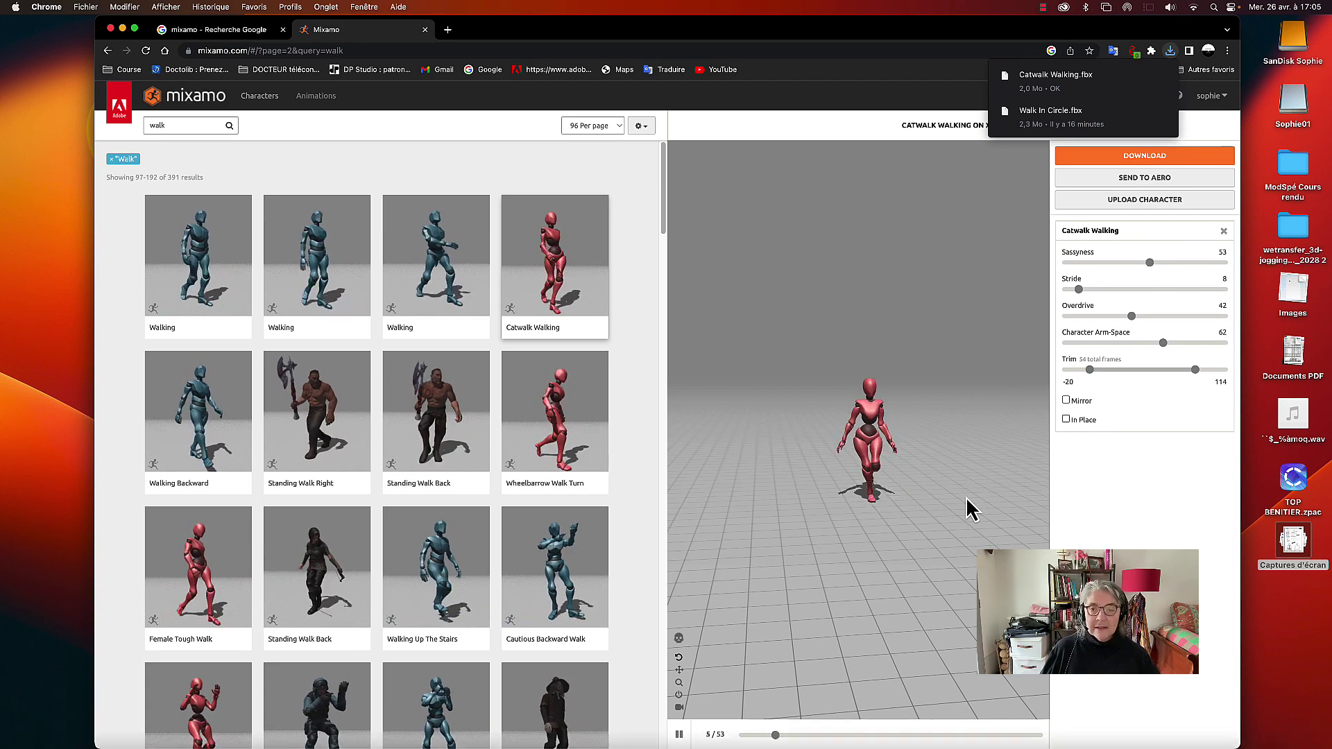
key("ctrl+Up")
Load Catwalk Walking.fbx into Auto Convert to Motion and convert it for the female avatar.
left_click(543, 44)
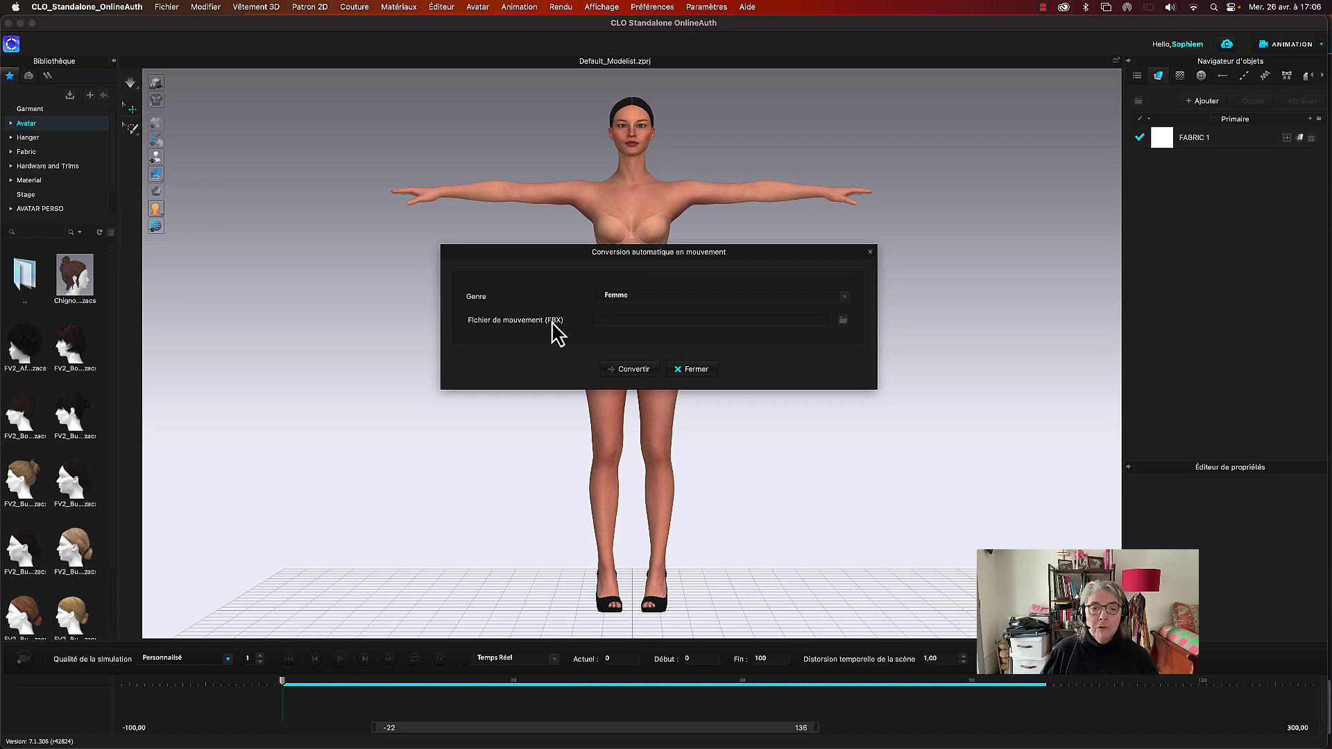
left_click(844, 321)
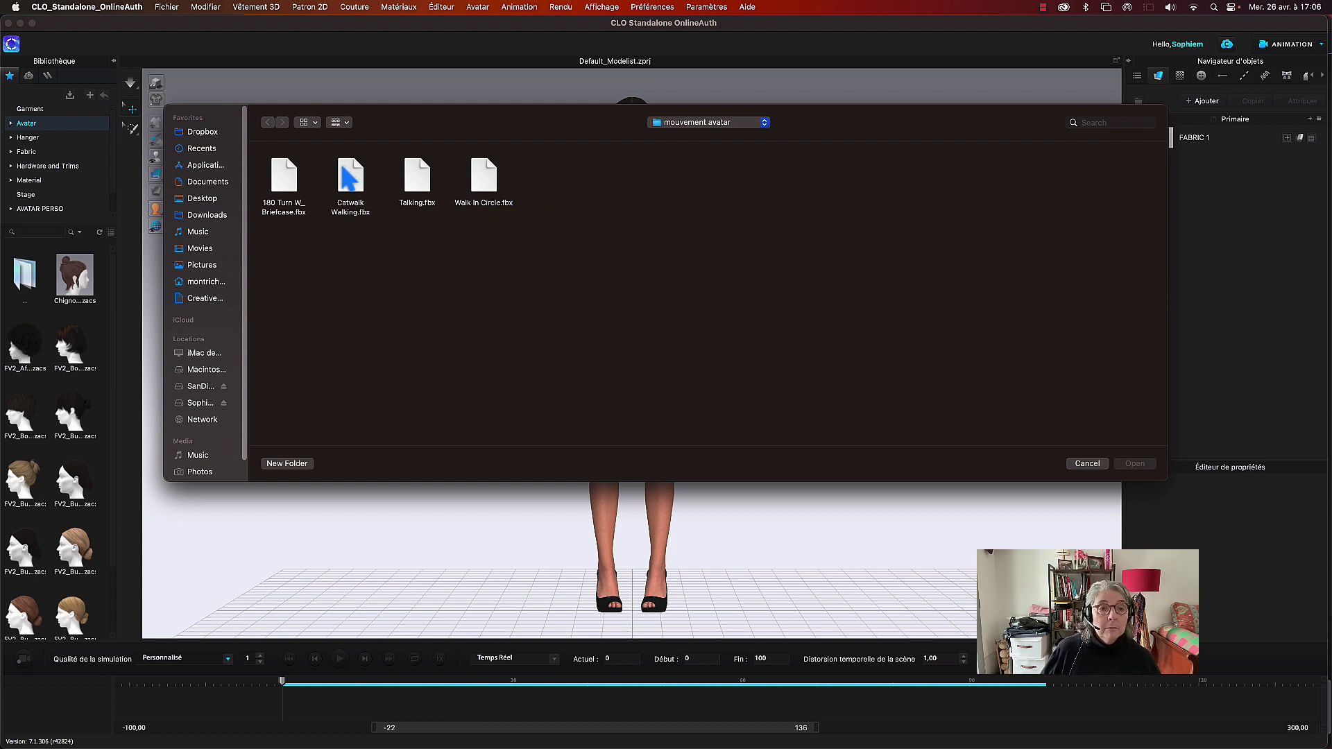
left_click(349, 178)
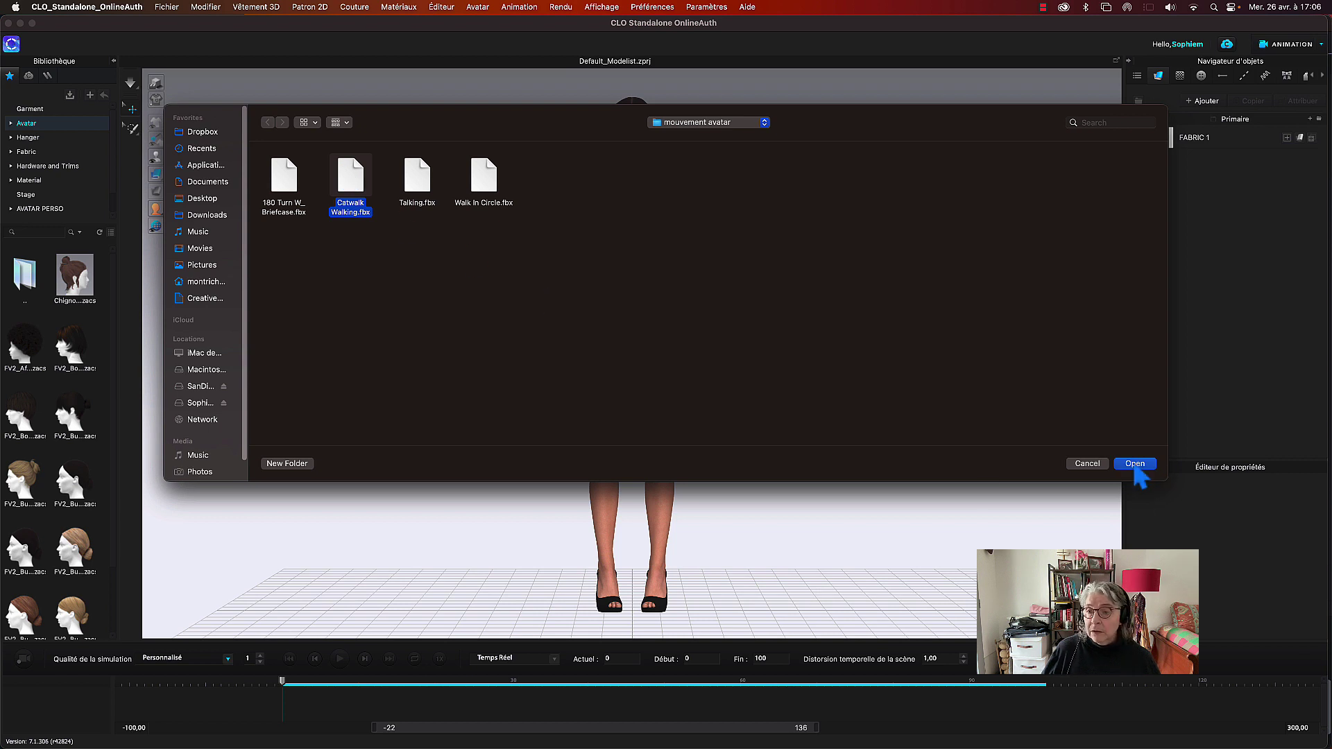
left_click(1135, 463)
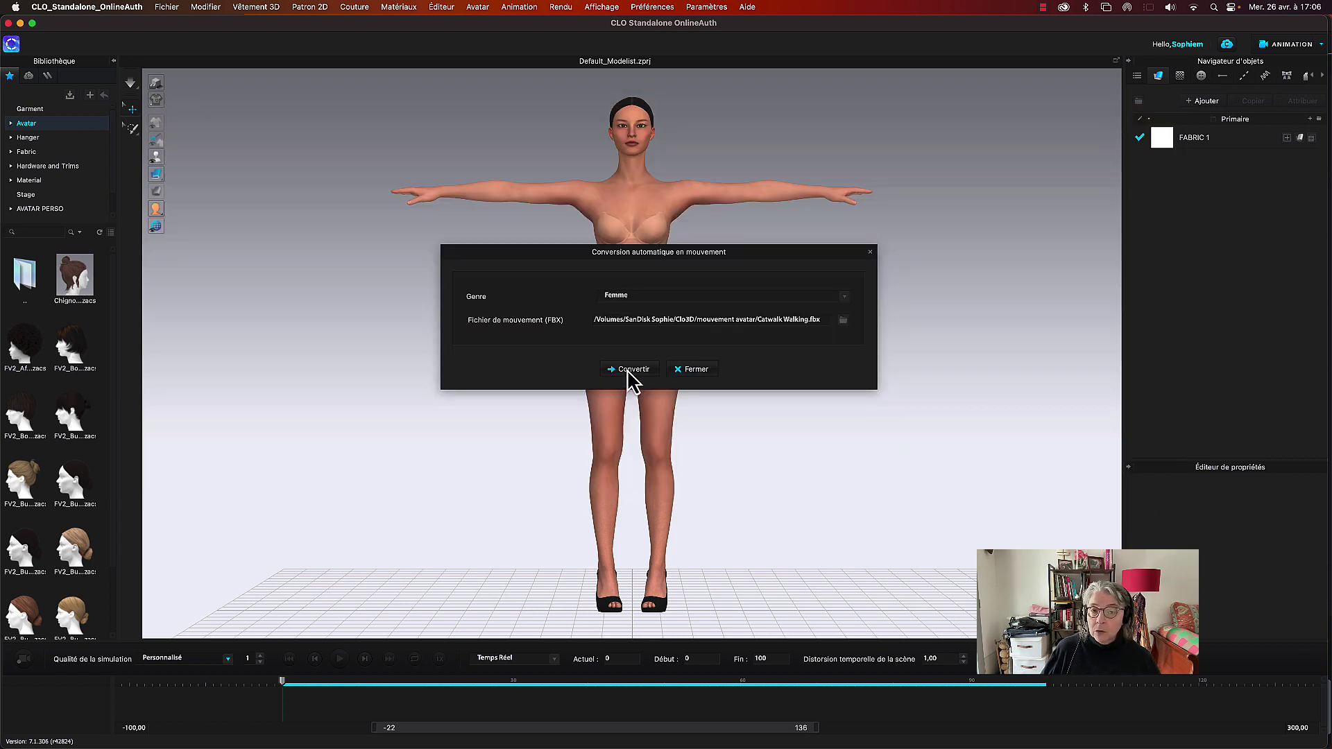
left_click(628, 371)
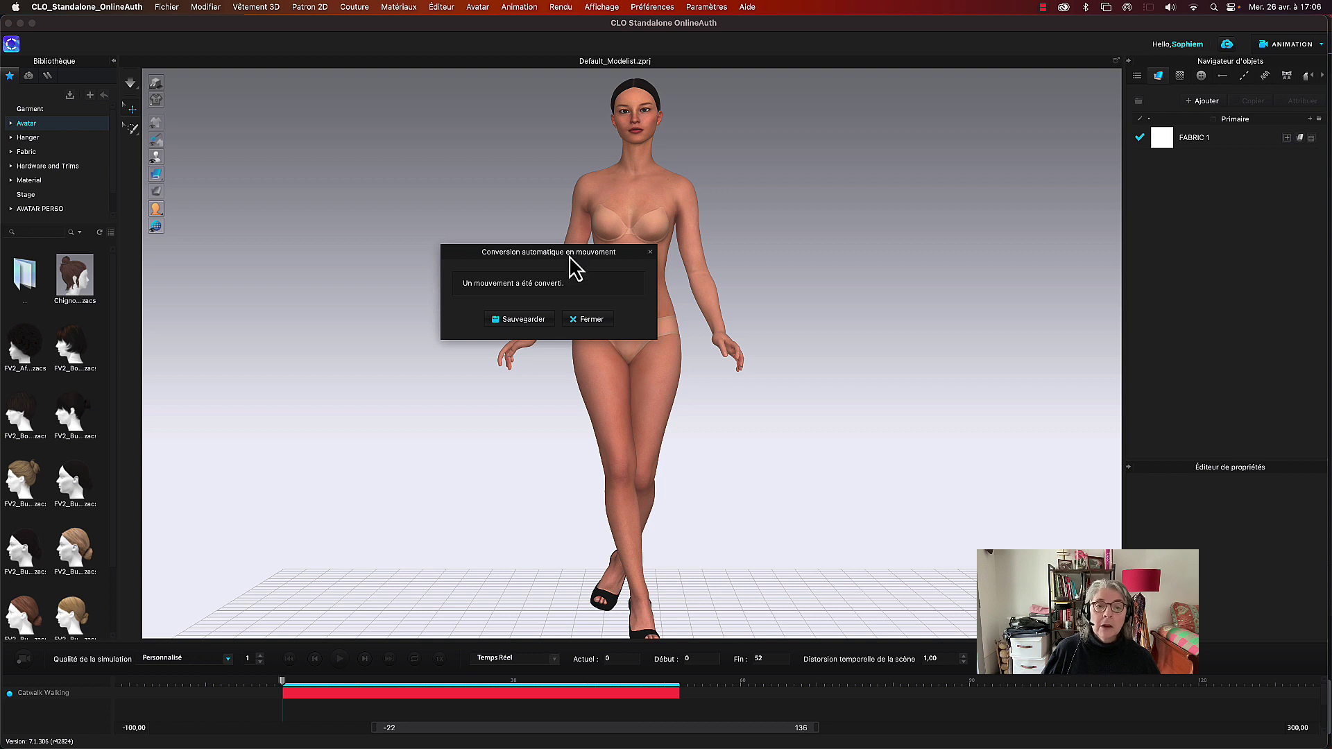
Dismiss the conversion result and play the Catwalk Walking motion on the avatar.
left_click_drag(569, 257, 345, 143)
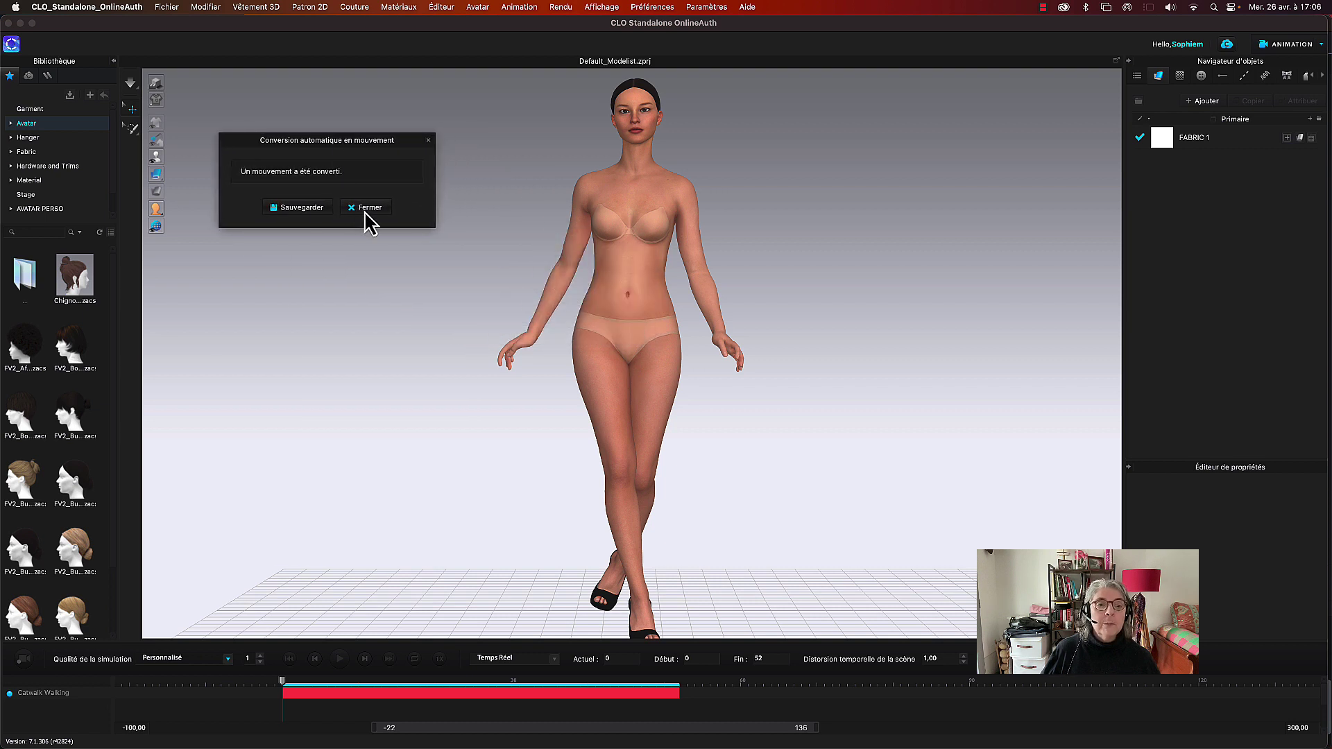
left_click(368, 209)
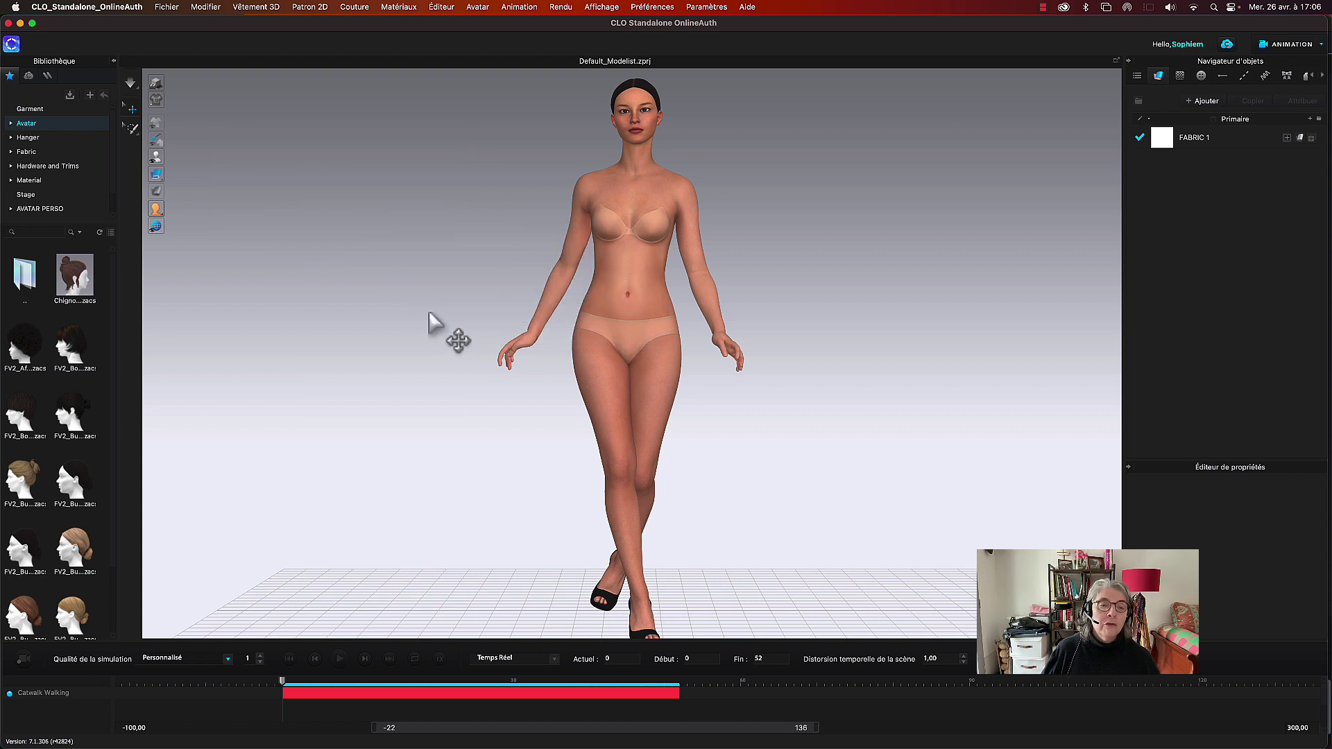
scroll(420, 420, "down", 3)
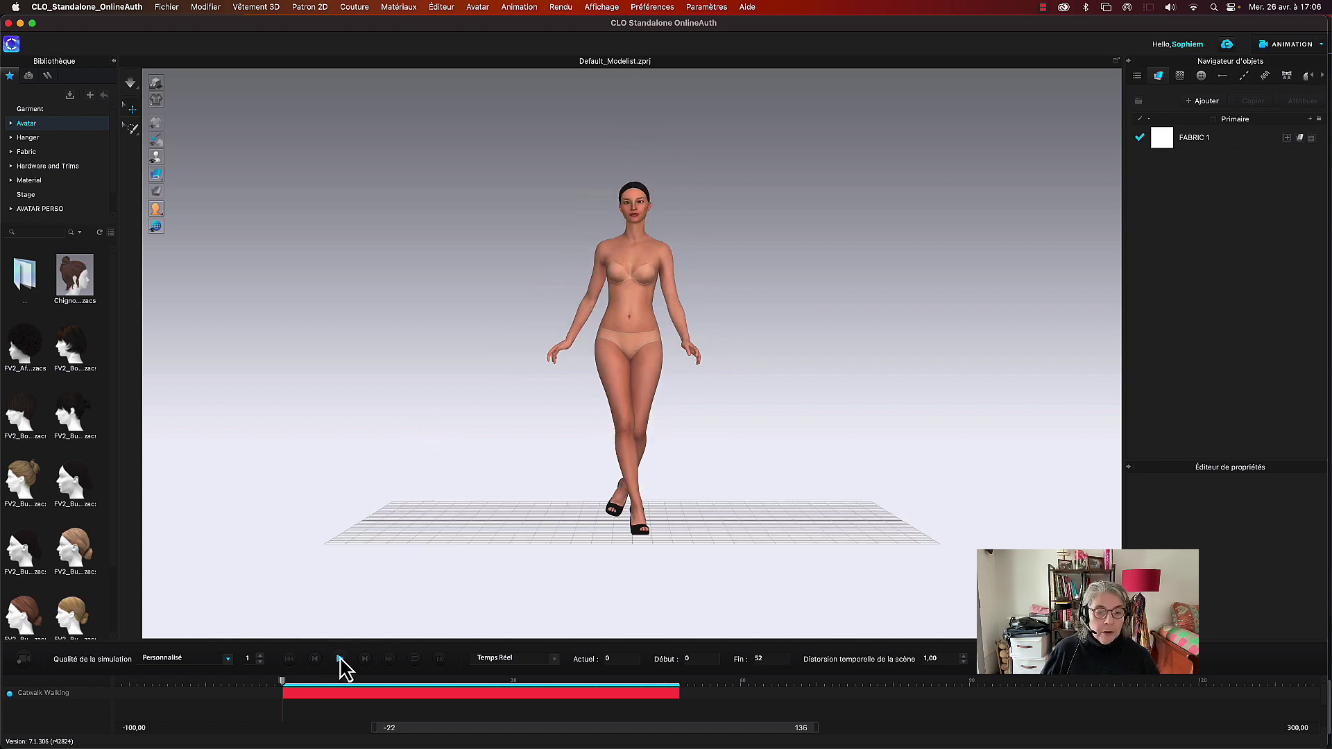
left_click(339, 659)
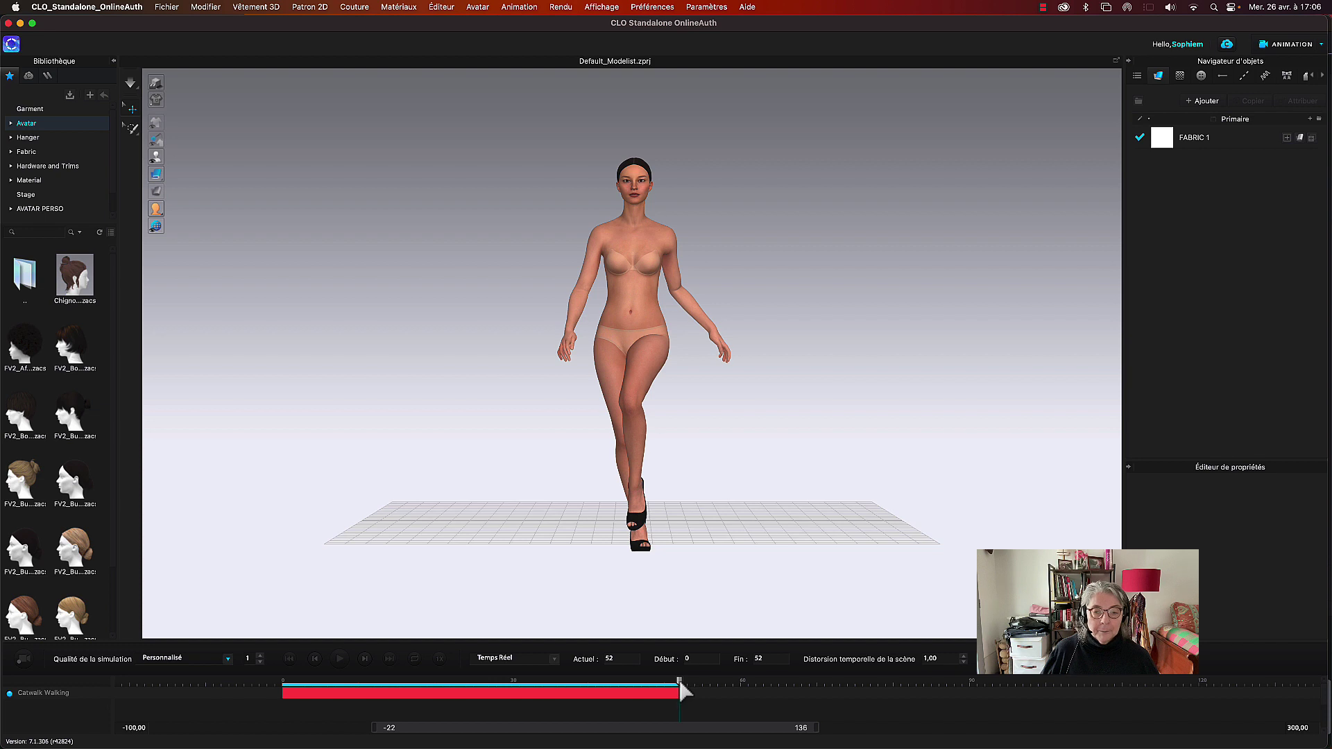
Scrub through the walk from a three-quarter view to inspect the poses, then replay it.
mouse_move(679, 688)
left_mouse_down()
mouse_move(282, 688)
mouse_move(678, 698)
mouse_move(408, 692)
left_mouse_up()
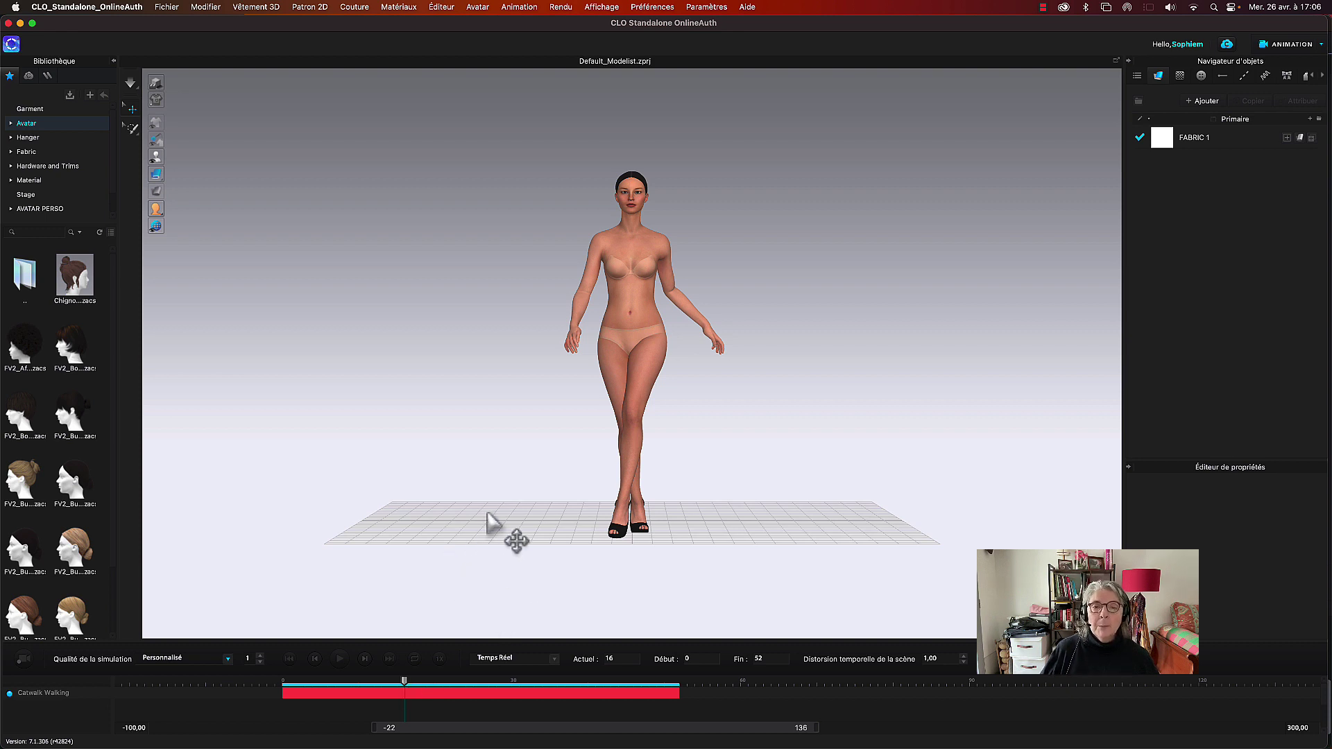
right_click_drag(493, 526, 519, 527)
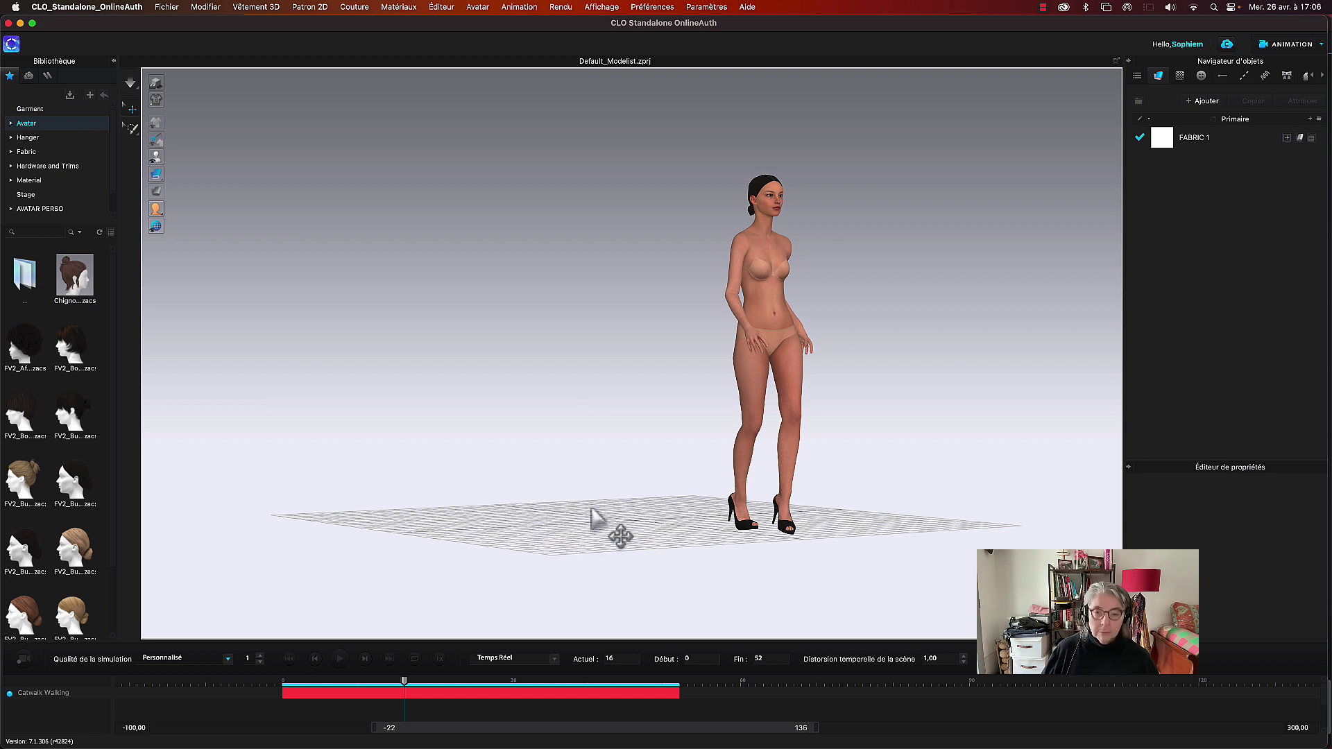
middle_click_drag(609, 529, 395, 514)
scroll(392, 514, "down", 2)
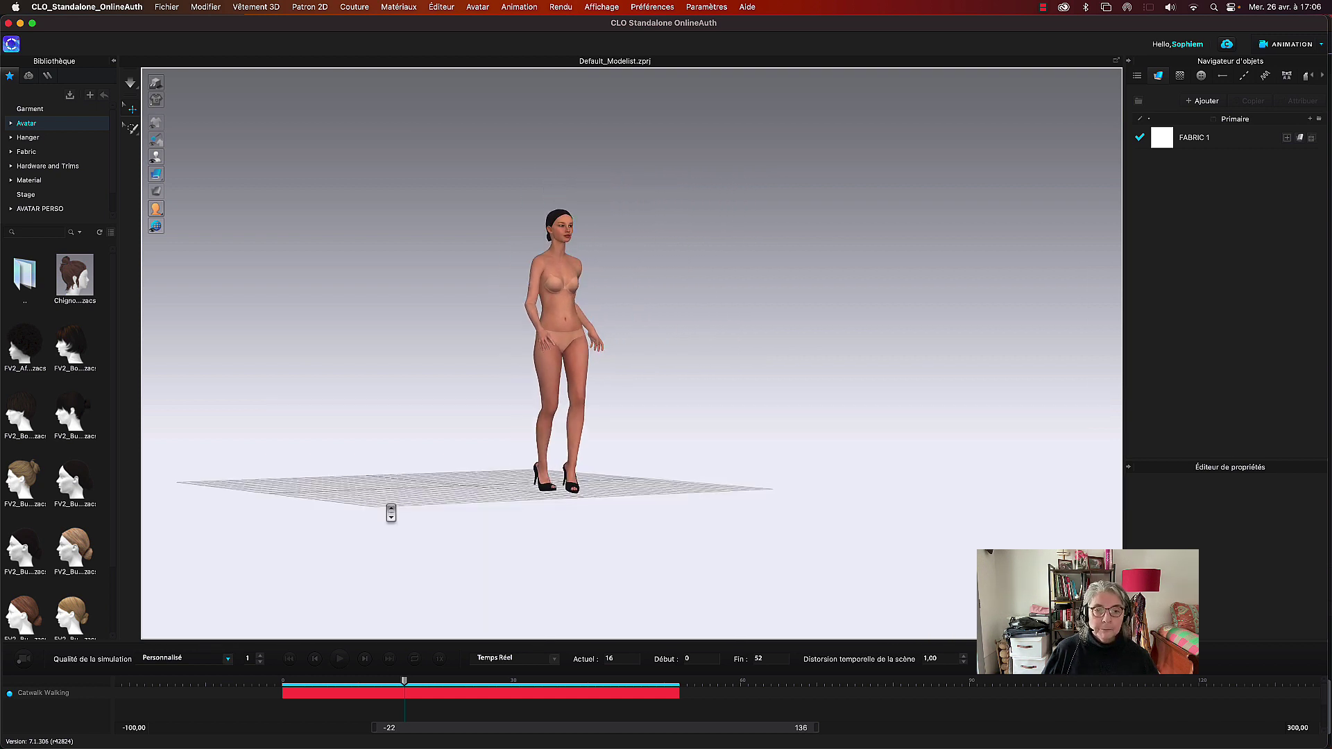
left_click_drag(408, 690, 276, 683)
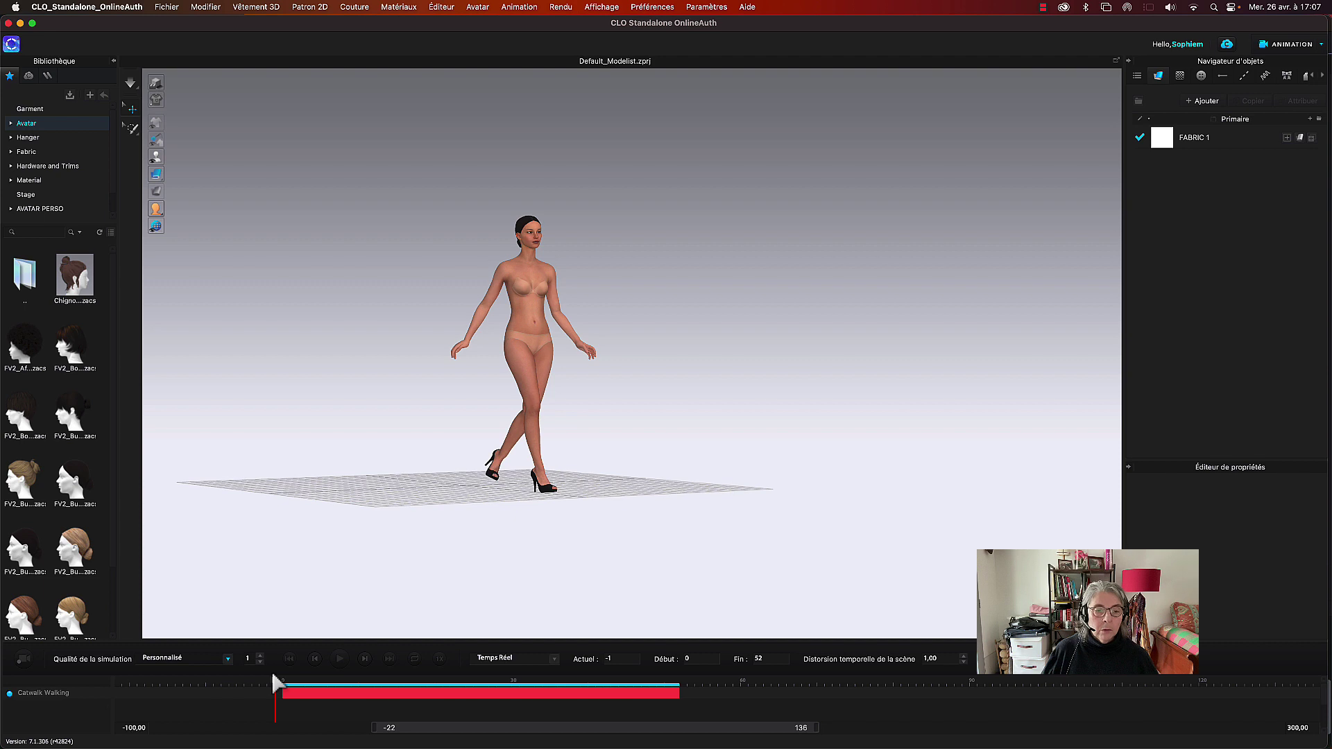
left_click(339, 658)
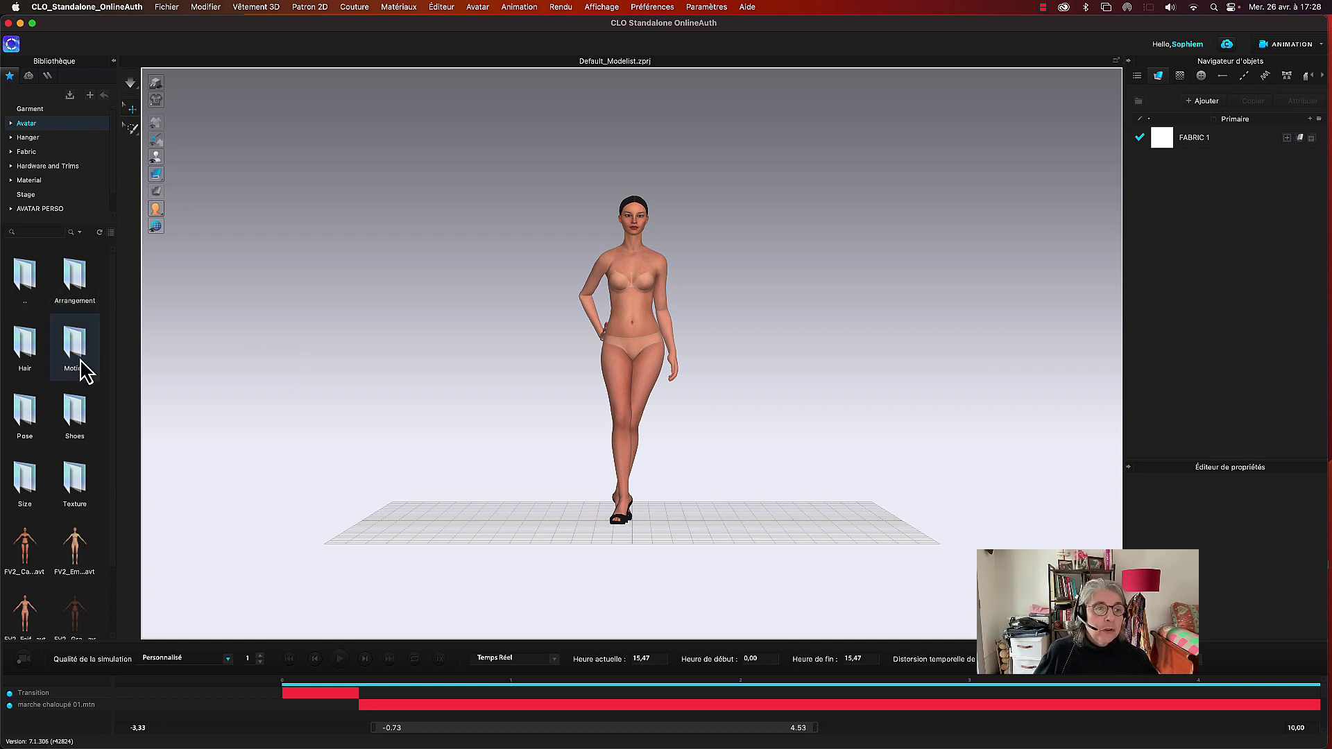
Navigate the library to the Avatar > Motion folder of saved motions.
double_click(24, 278)
double_click(81, 299)
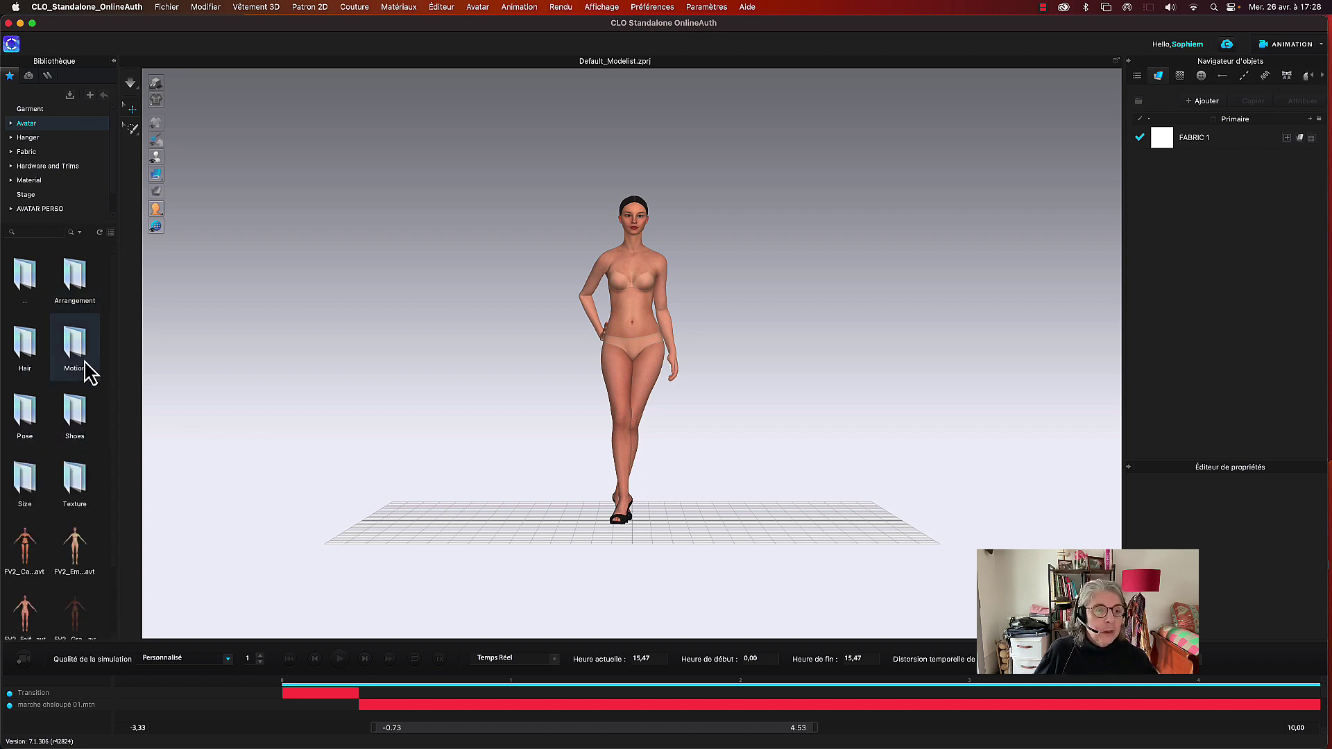
double_click(82, 367)
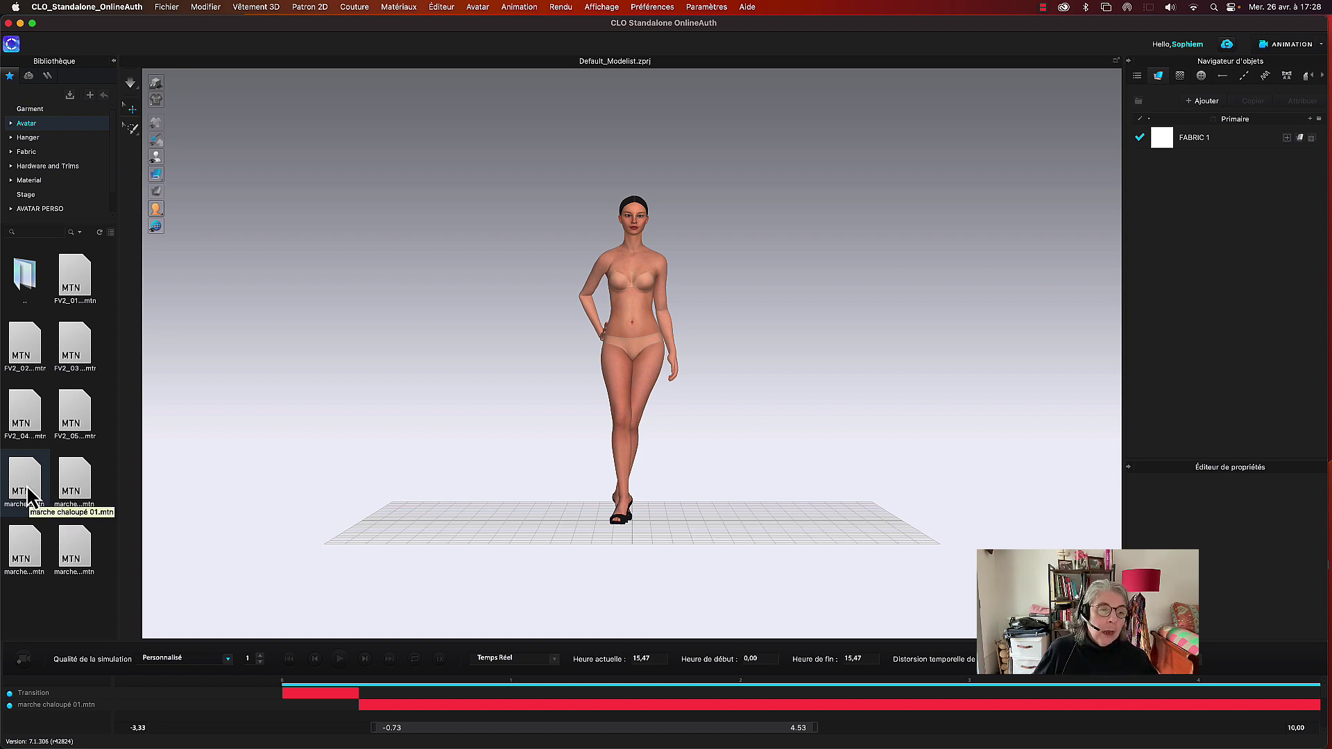
Apply marche chaloupé 01.mtn to the avatar with a transition and play it.
left_click_drag(24, 486, 603, 495)
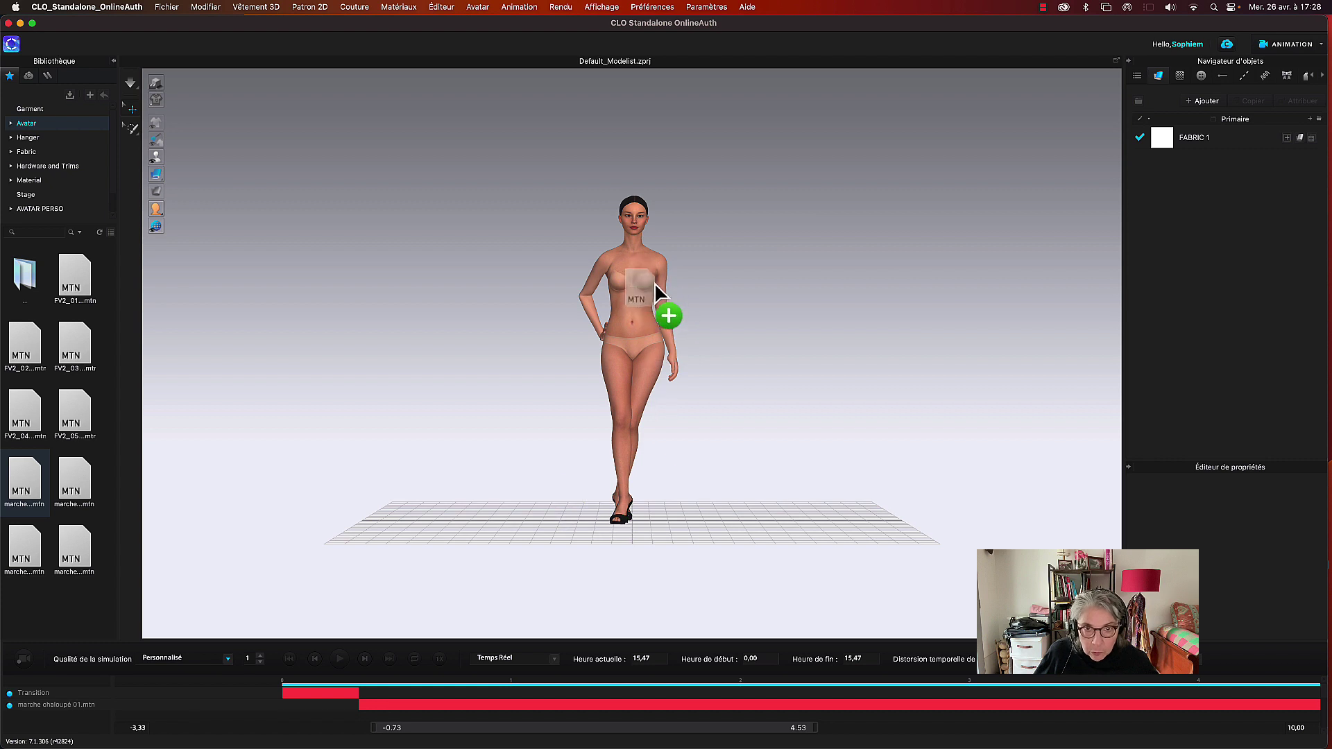
left_click_drag(649, 299, 644, 289)
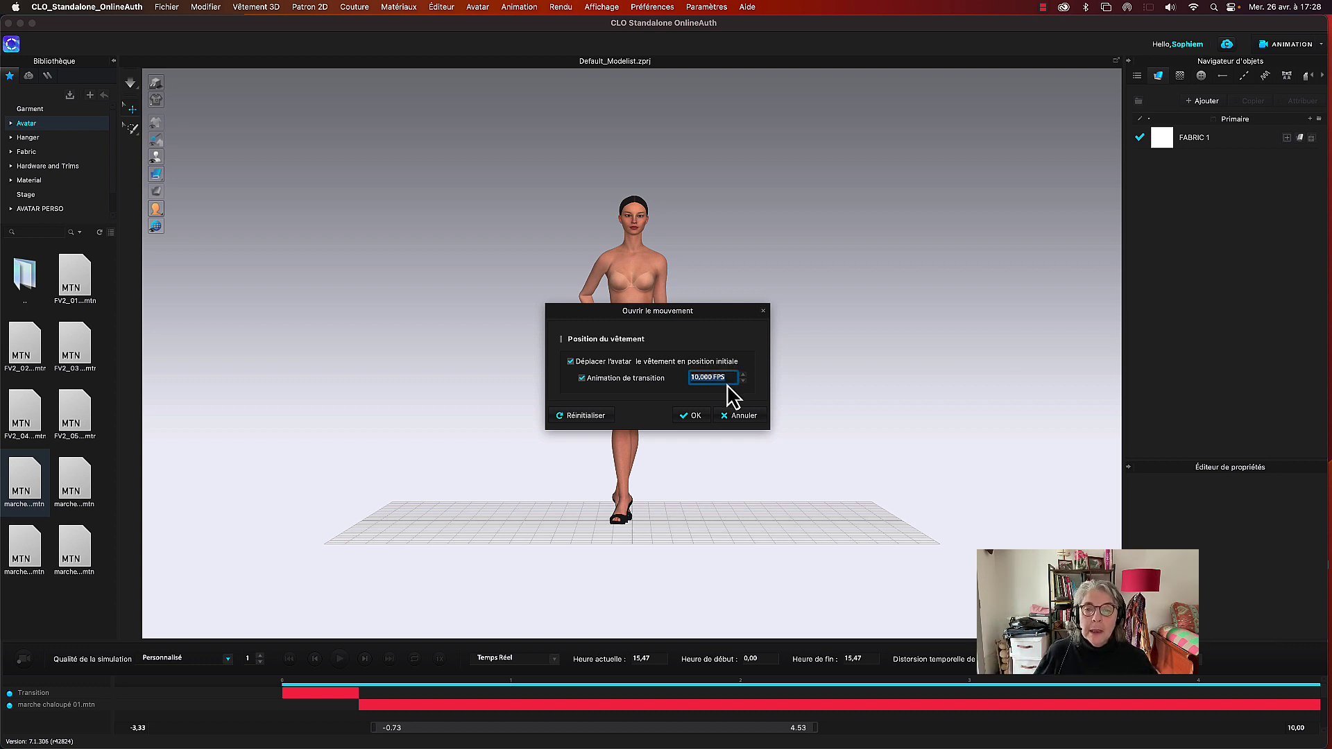
left_click(694, 415)
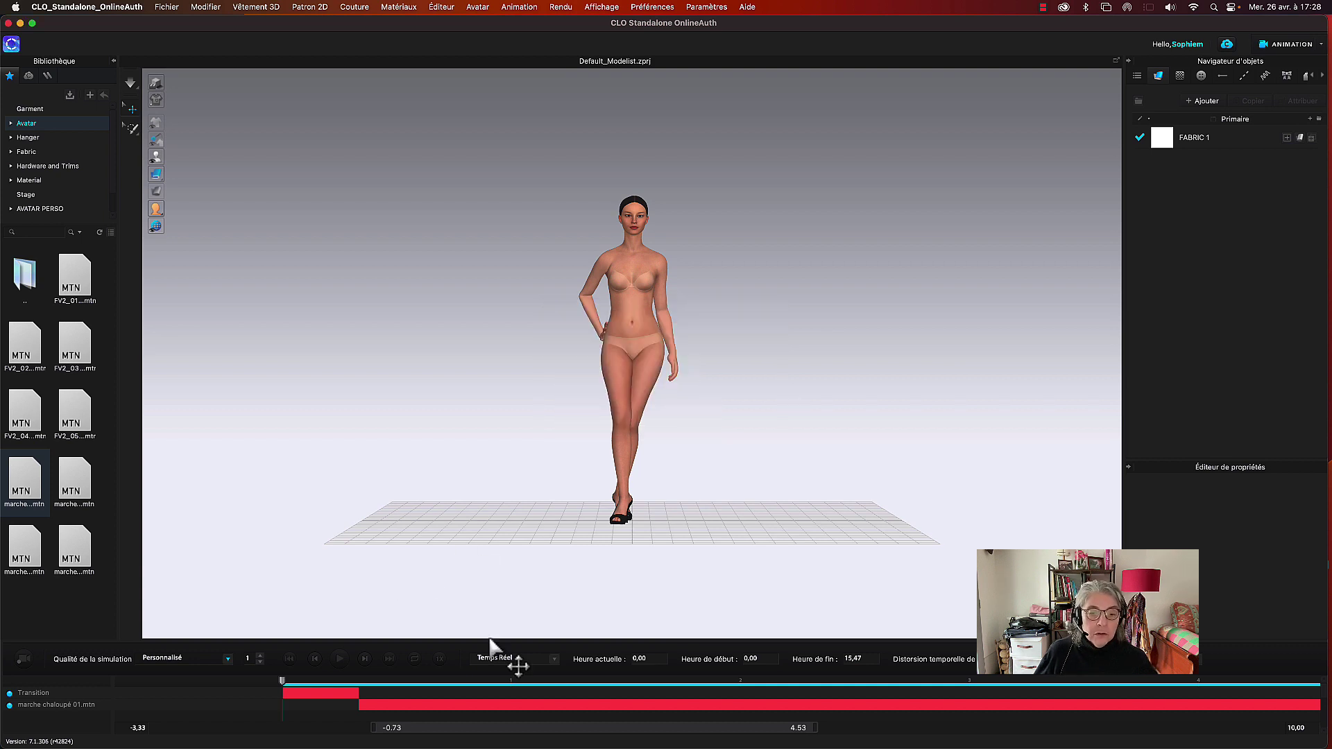
scroll(478, 472, "down", 4)
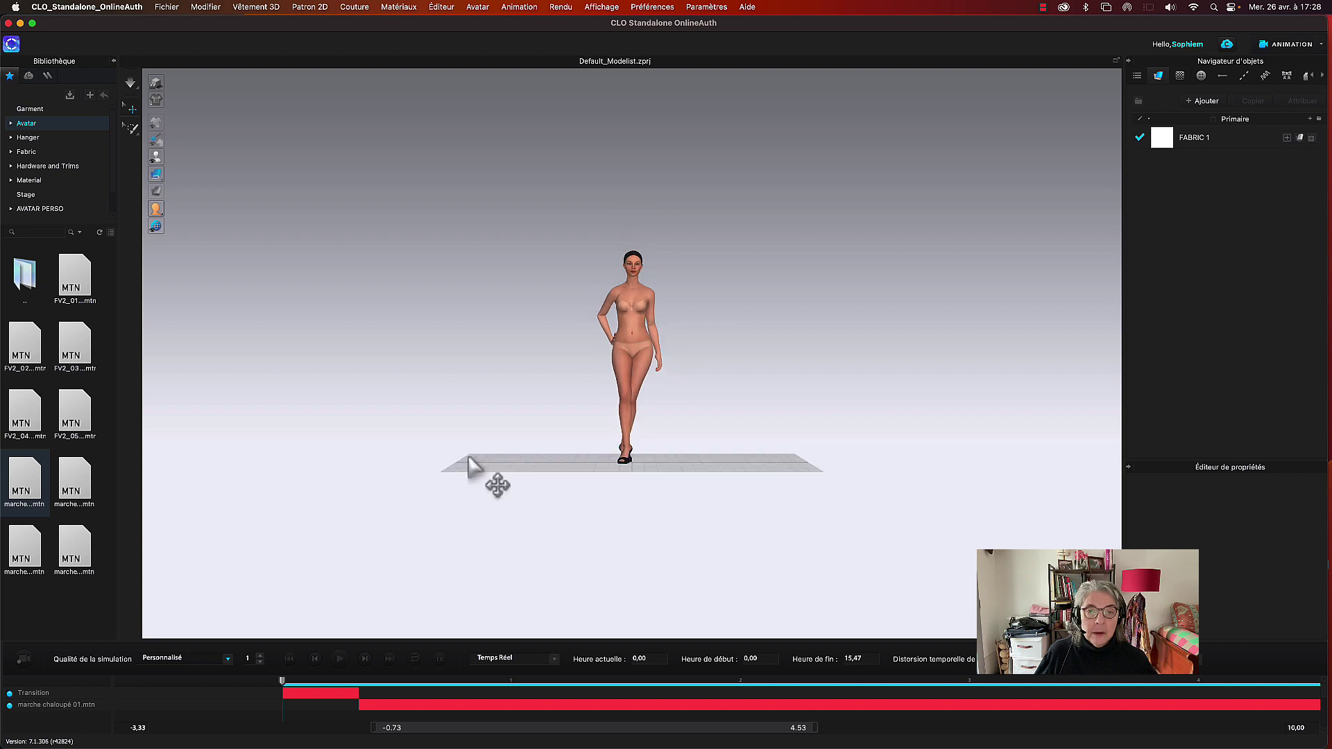
left_click(339, 659)
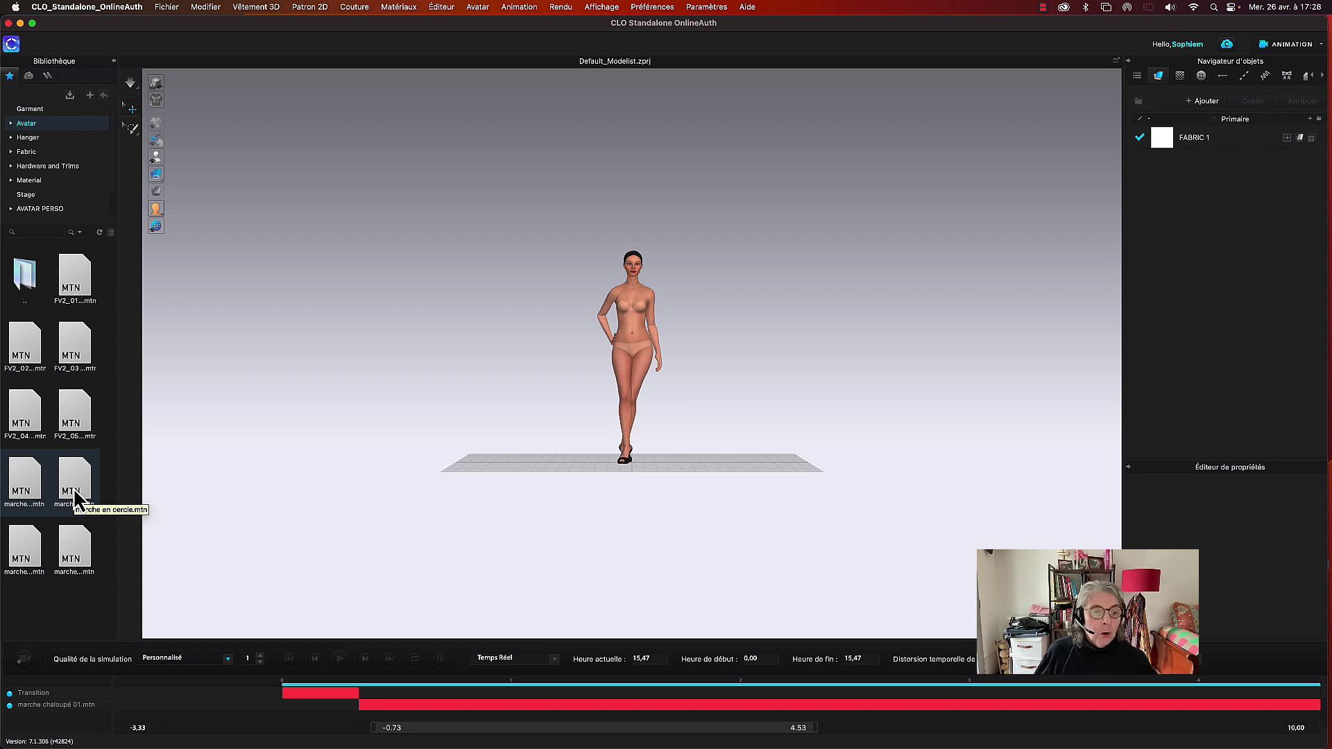
Apply marche en cercle.mtn to the avatar, confirm in Ouvrir le mouvement, and play it.
left_click_drag(76, 496, 474, 514)
left_click_drag(627, 322, 628, 321)
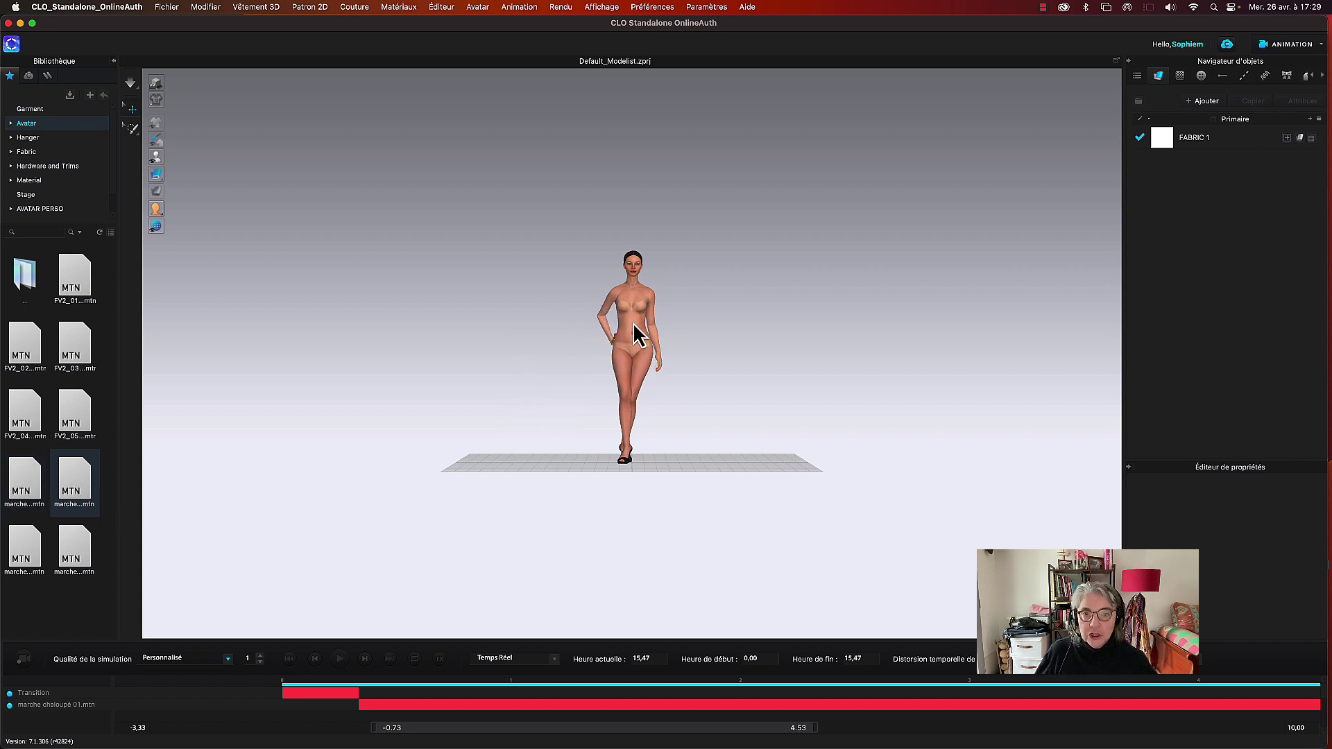
left_click(693, 415)
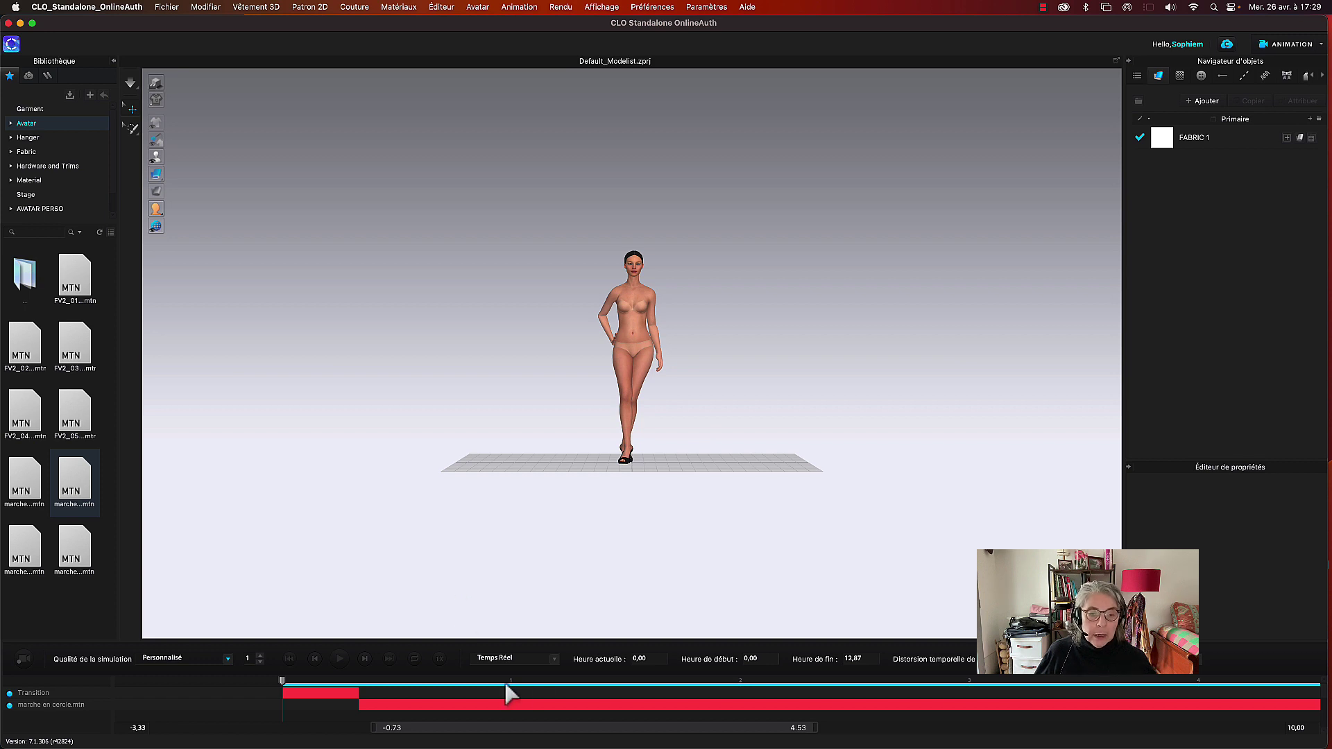
left_click(340, 659)
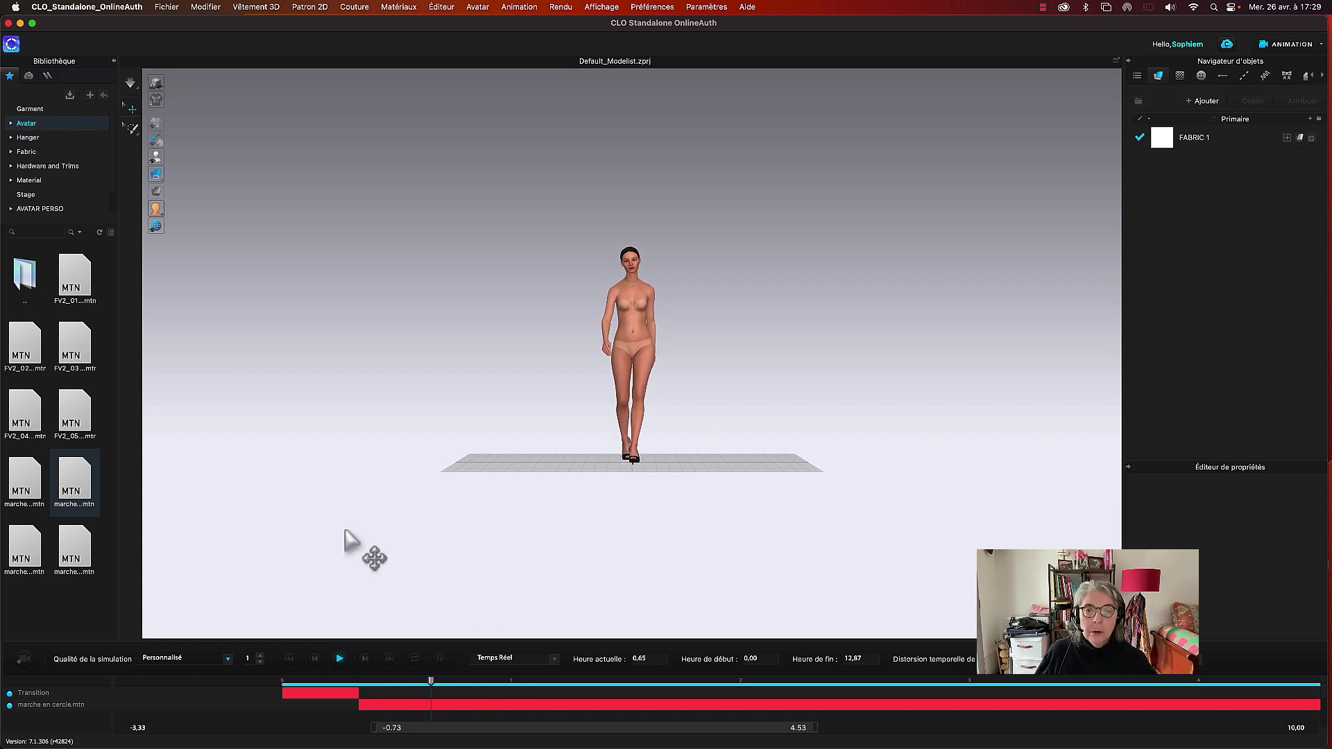